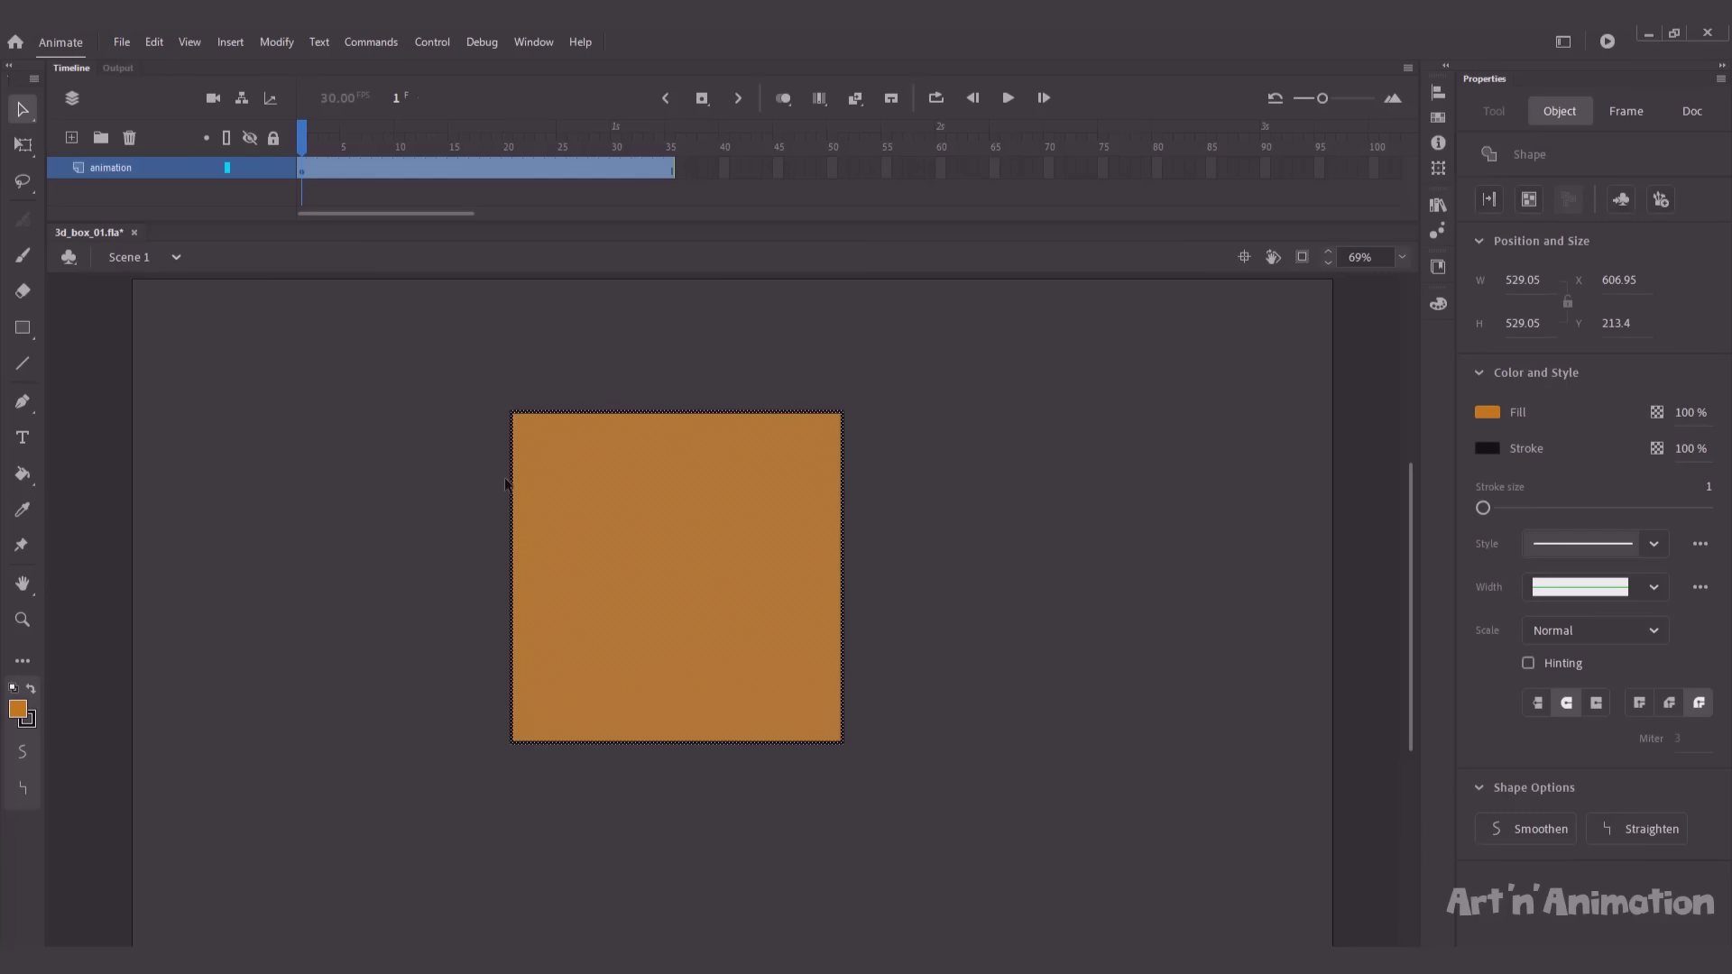
Convert the orange square into a graphic symbol named 3d_box.
key("F8")
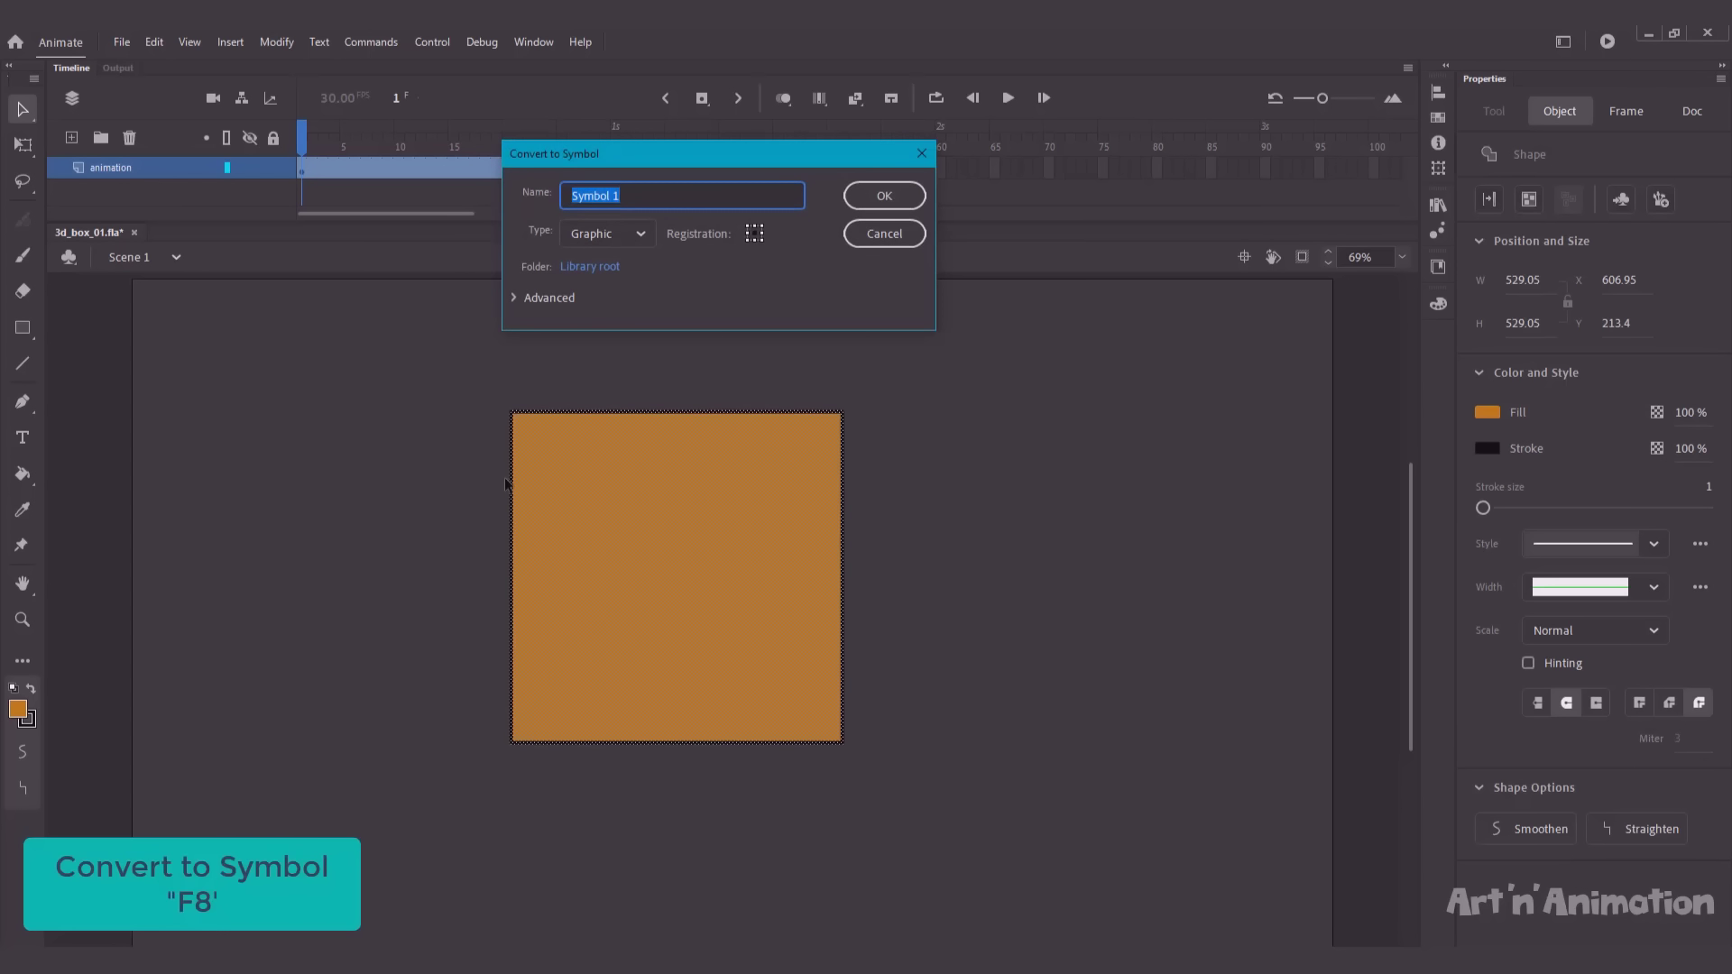
type("3d_box")
key("Return")
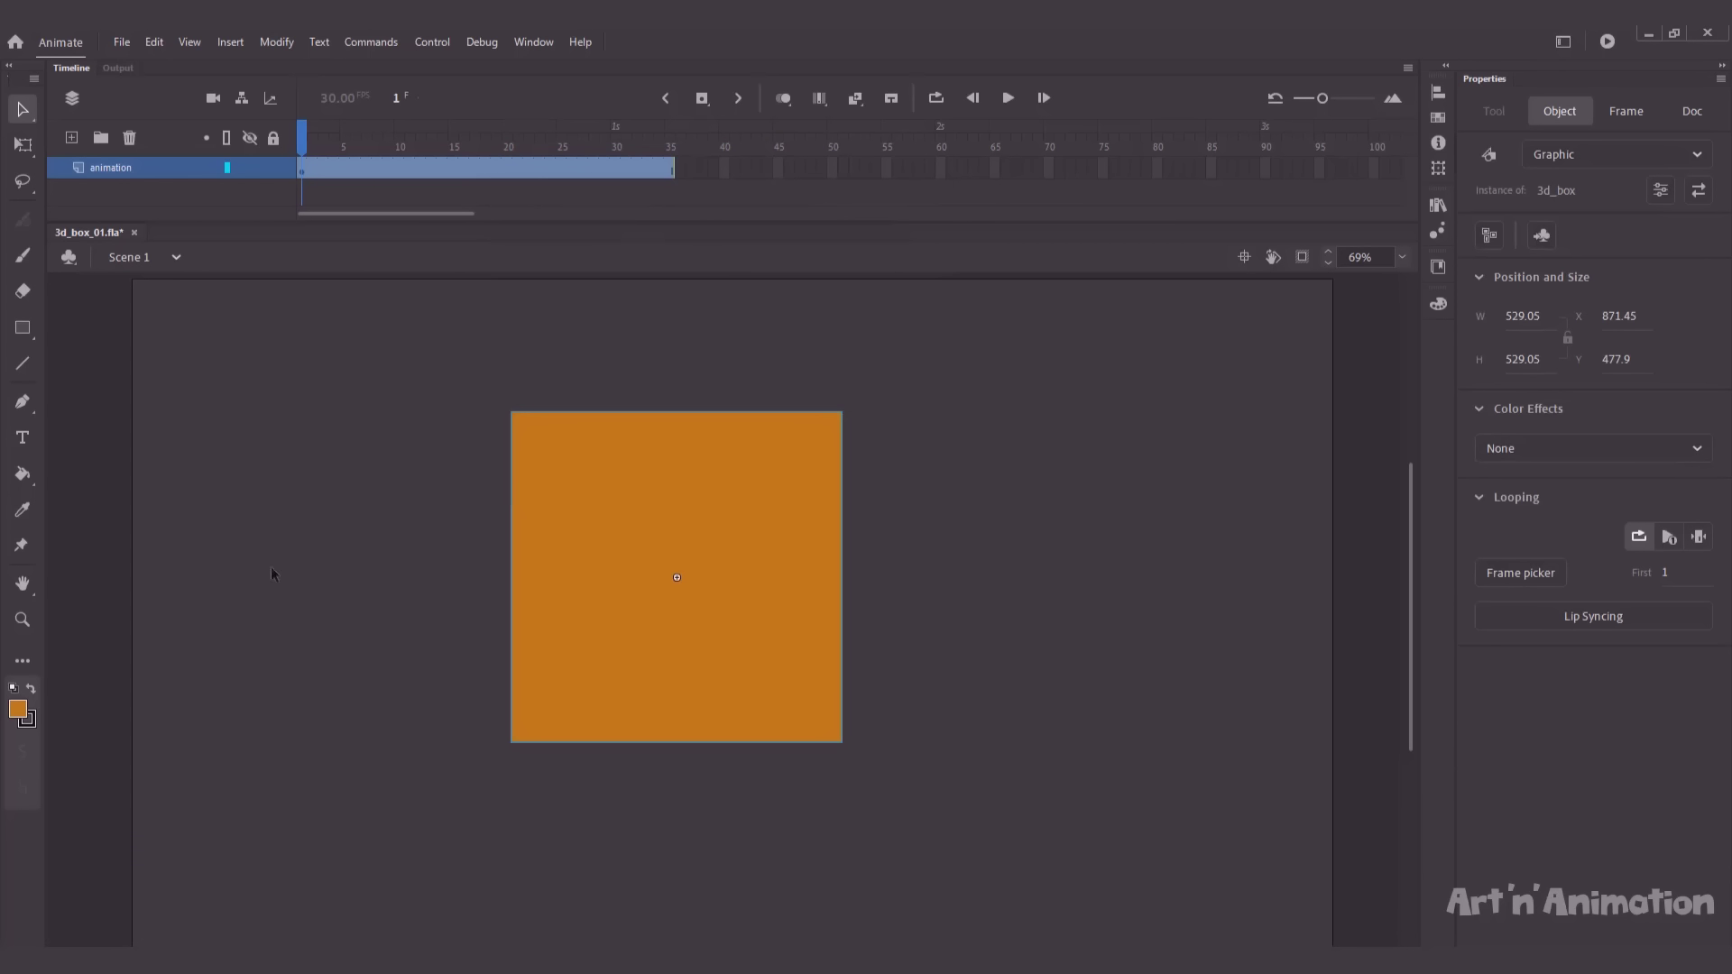
Inside the 3d_box symbol, extend Layer_1 with frames up to frame 35 and return to frame 1.
double_click(614, 507)
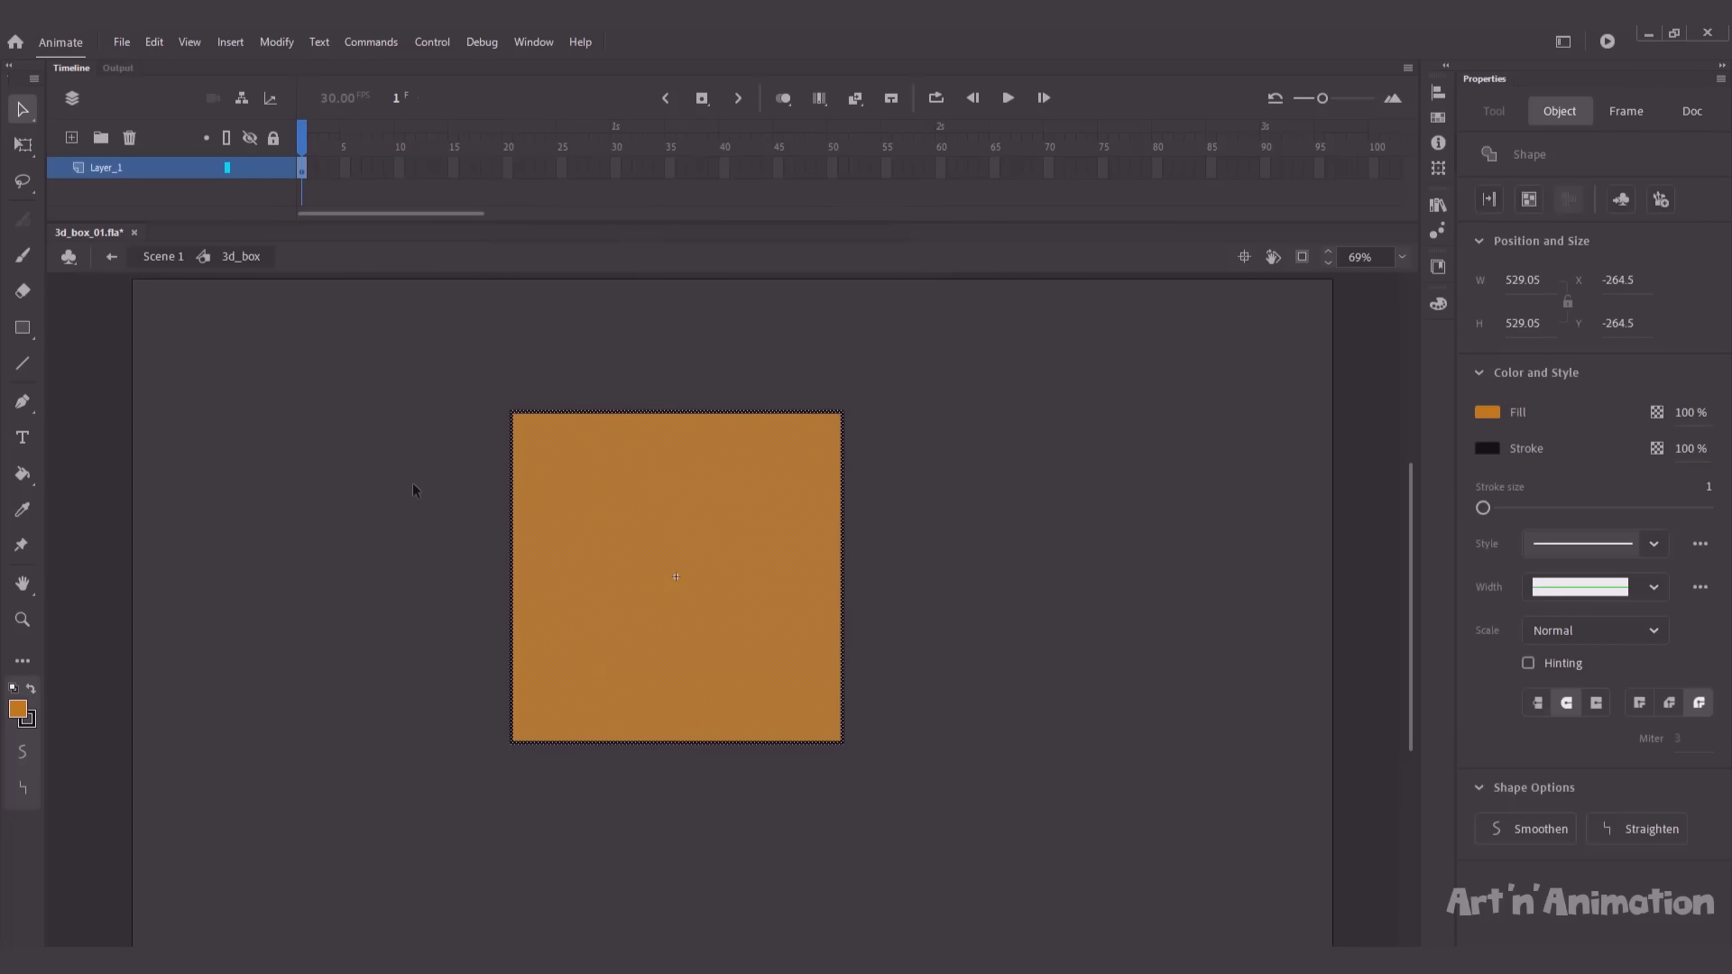
left_click(407, 493)
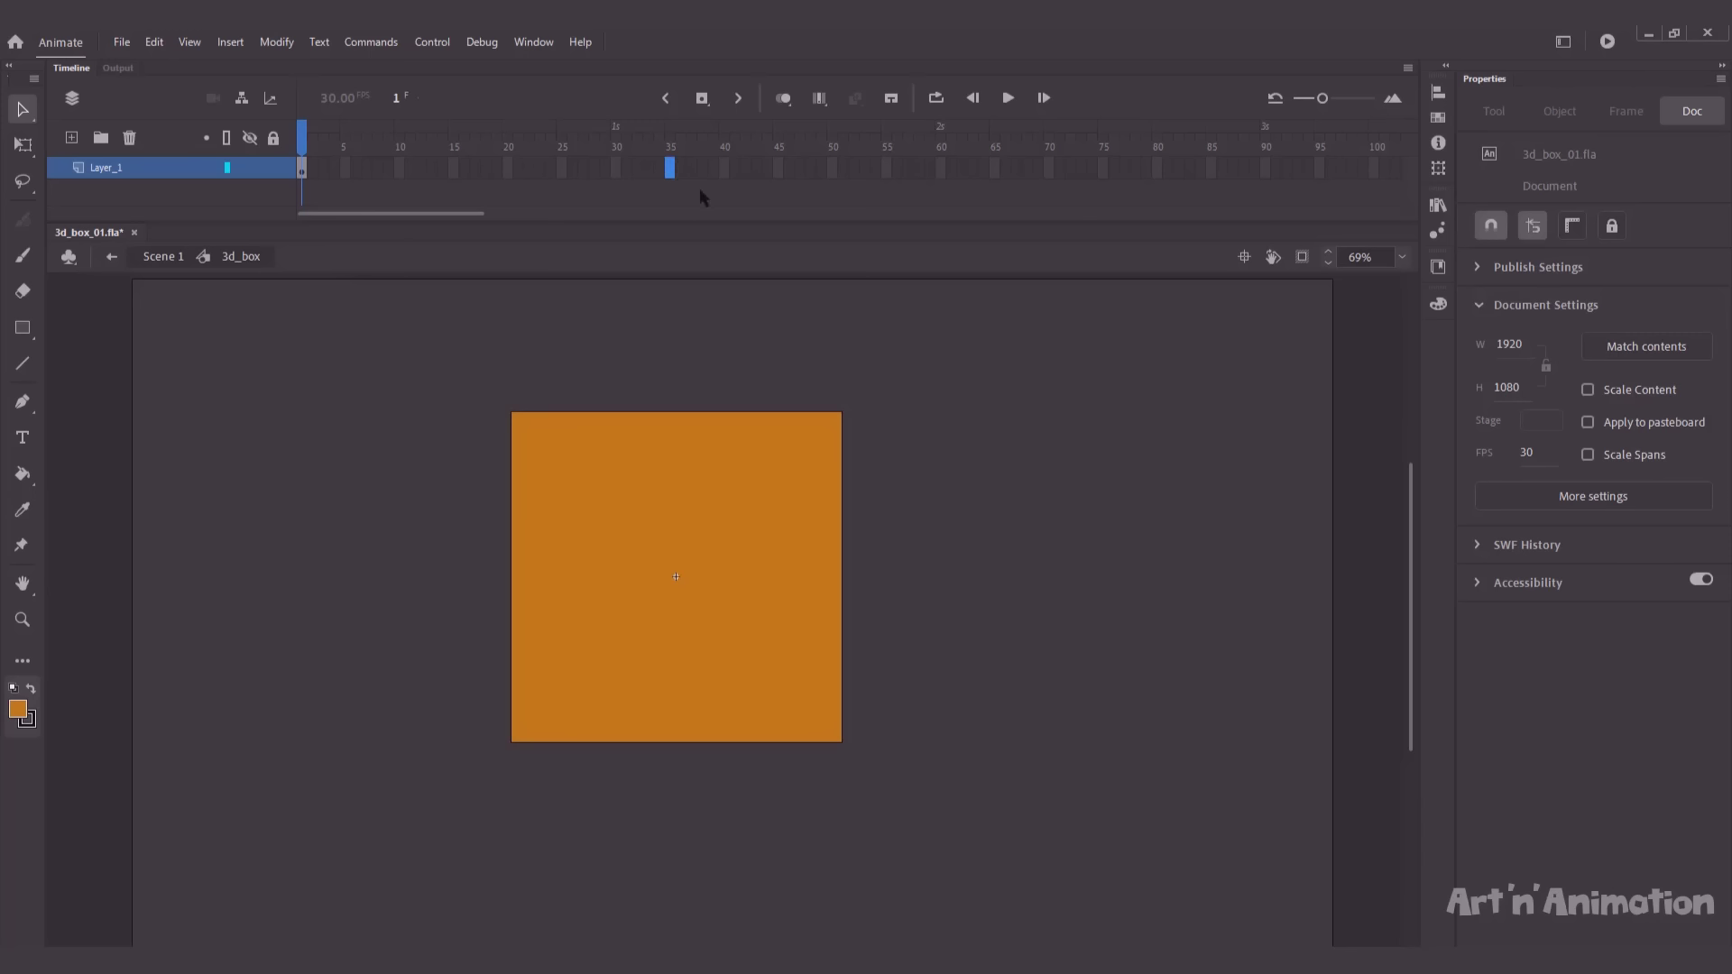
key("F5")
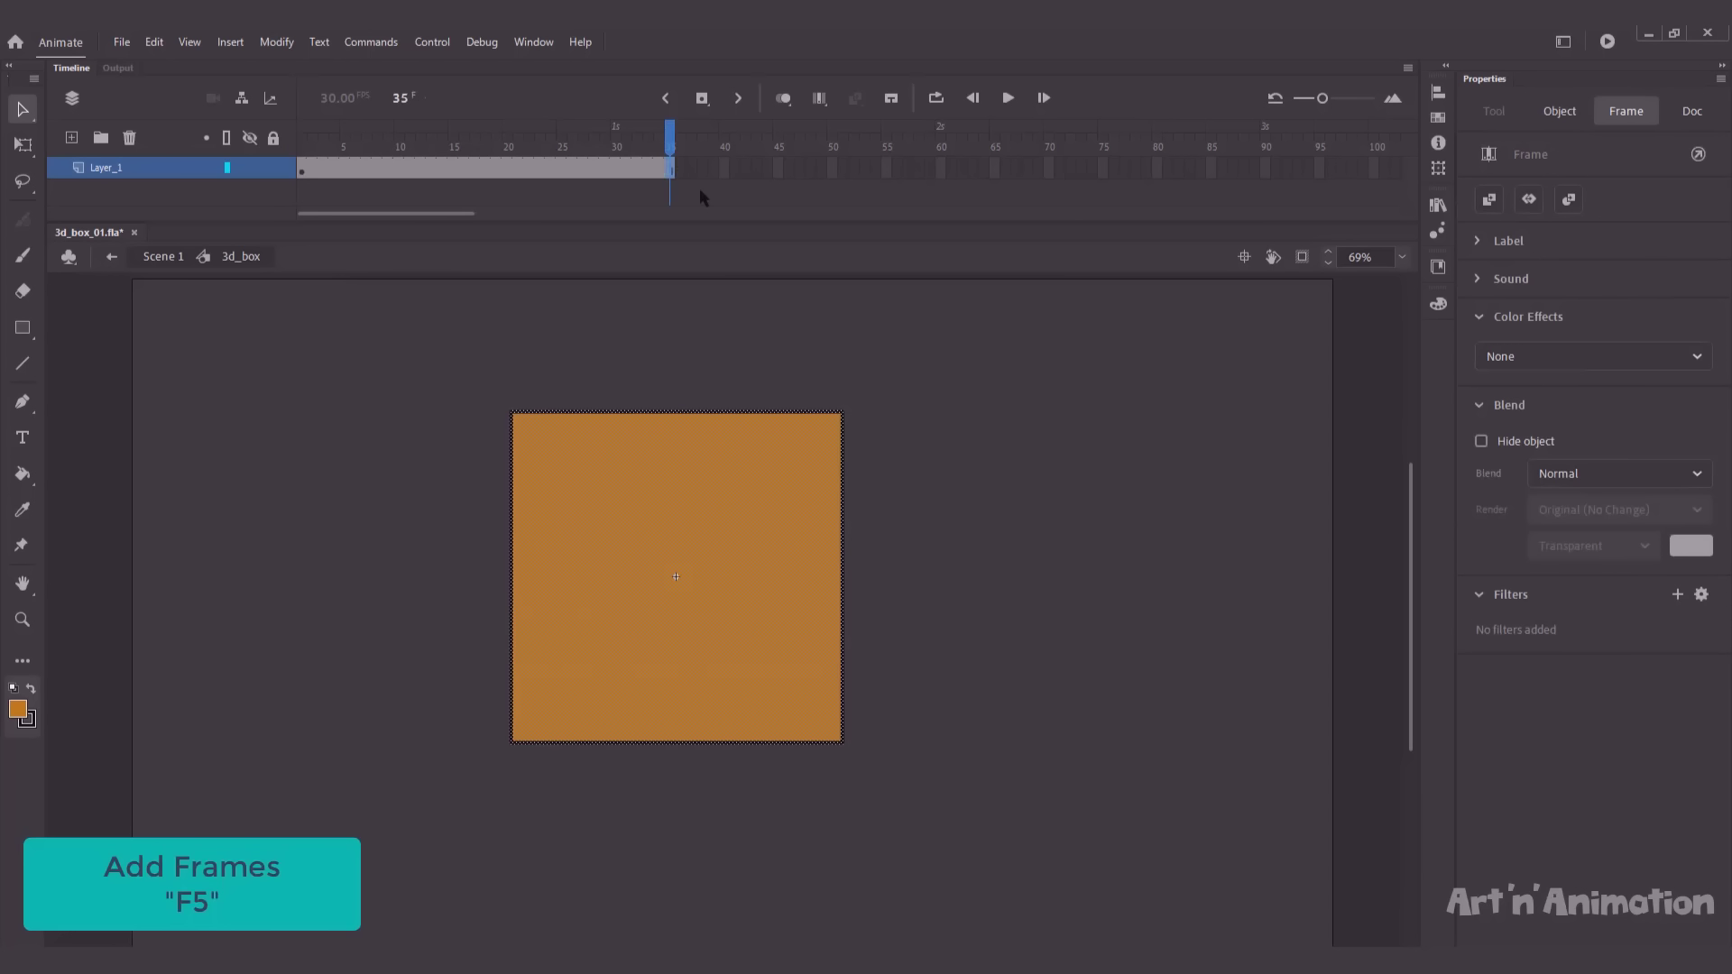
left_click_drag(669, 139, 301, 139)
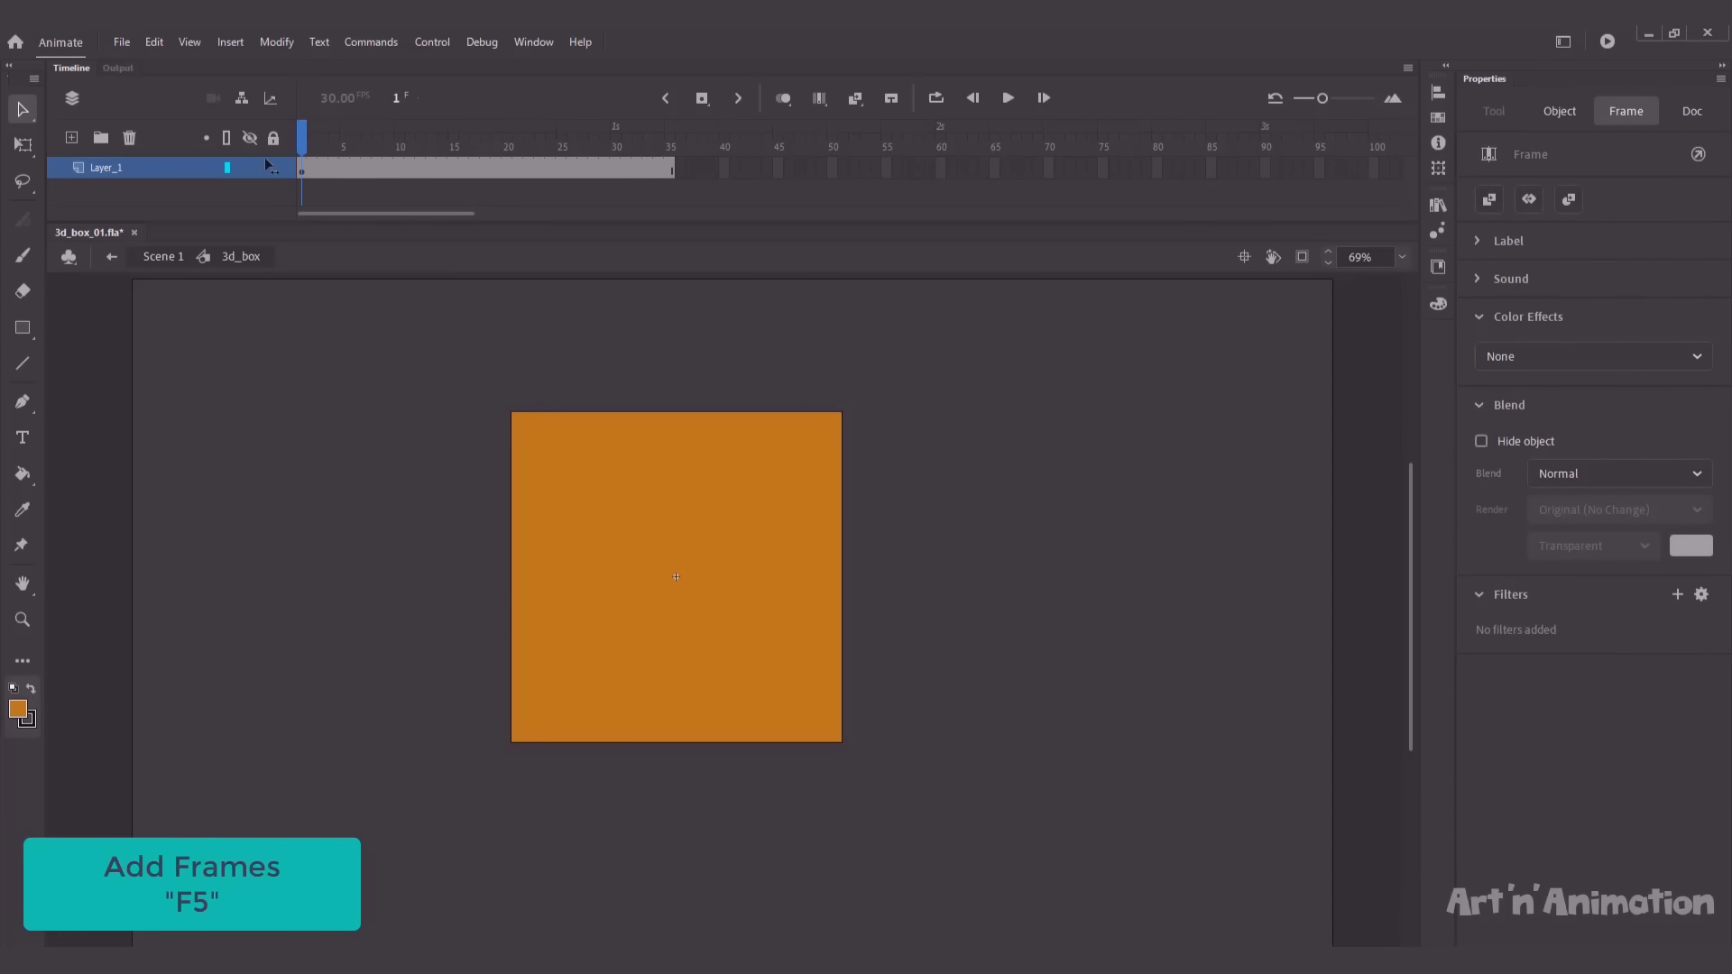
Copy the square's left edge in place onto a new layer and hide that layer.
left_click(72, 139)
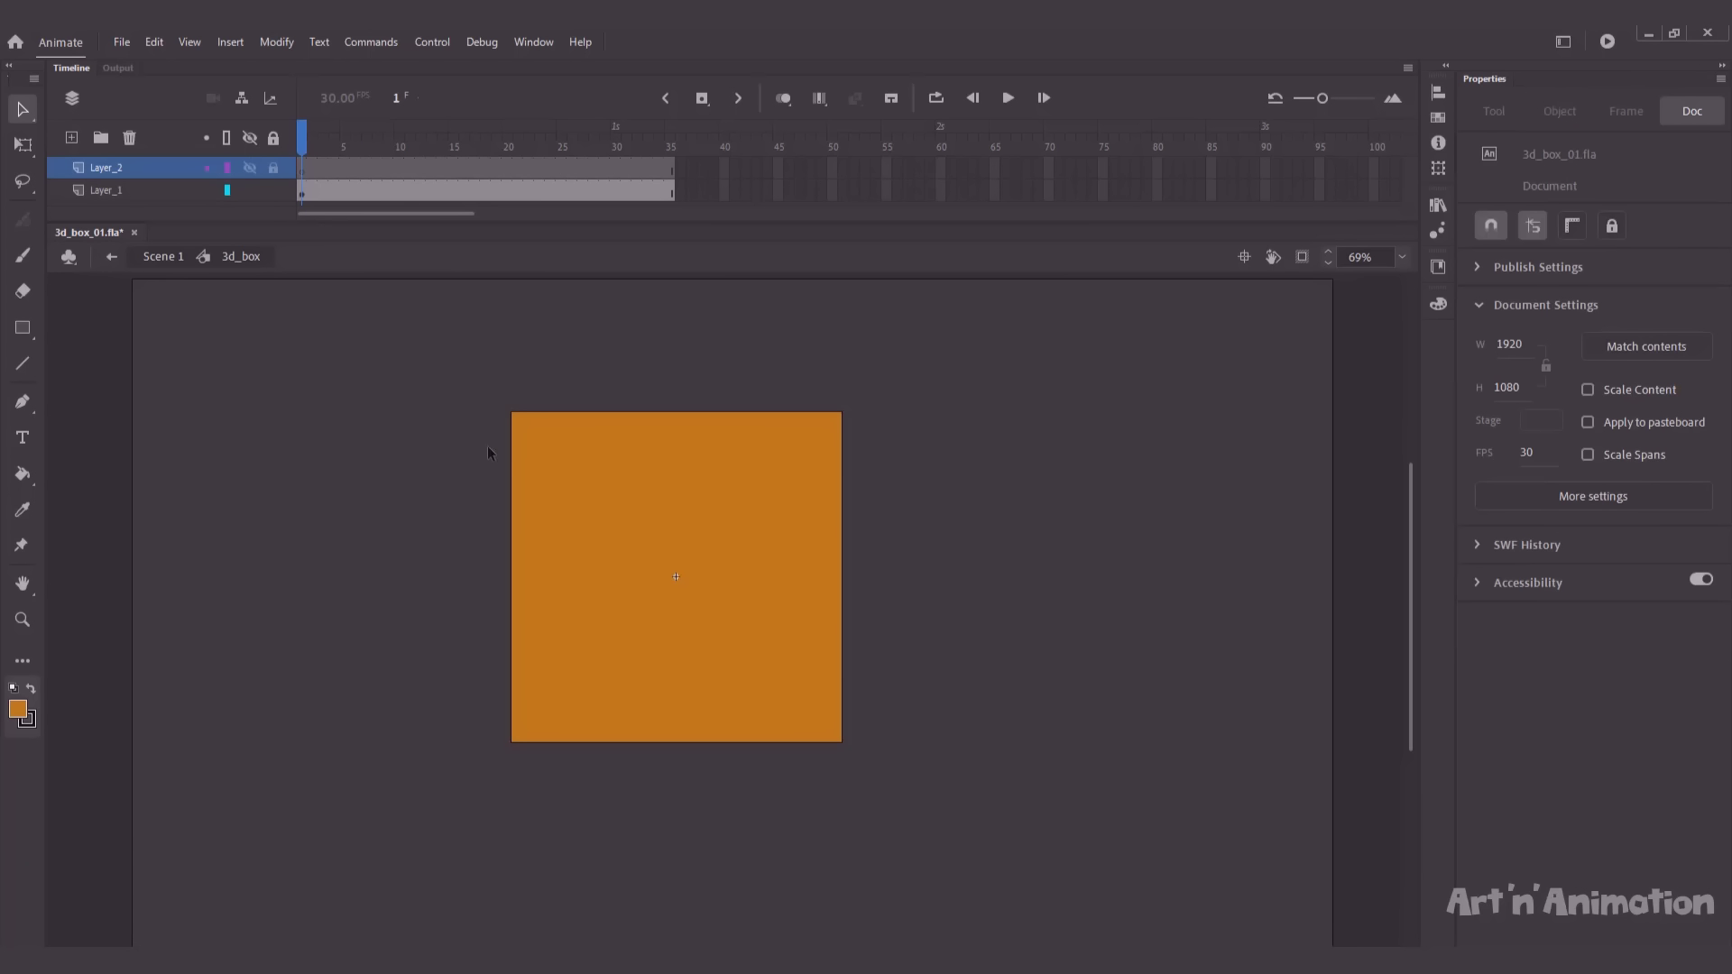
left_click(507, 462)
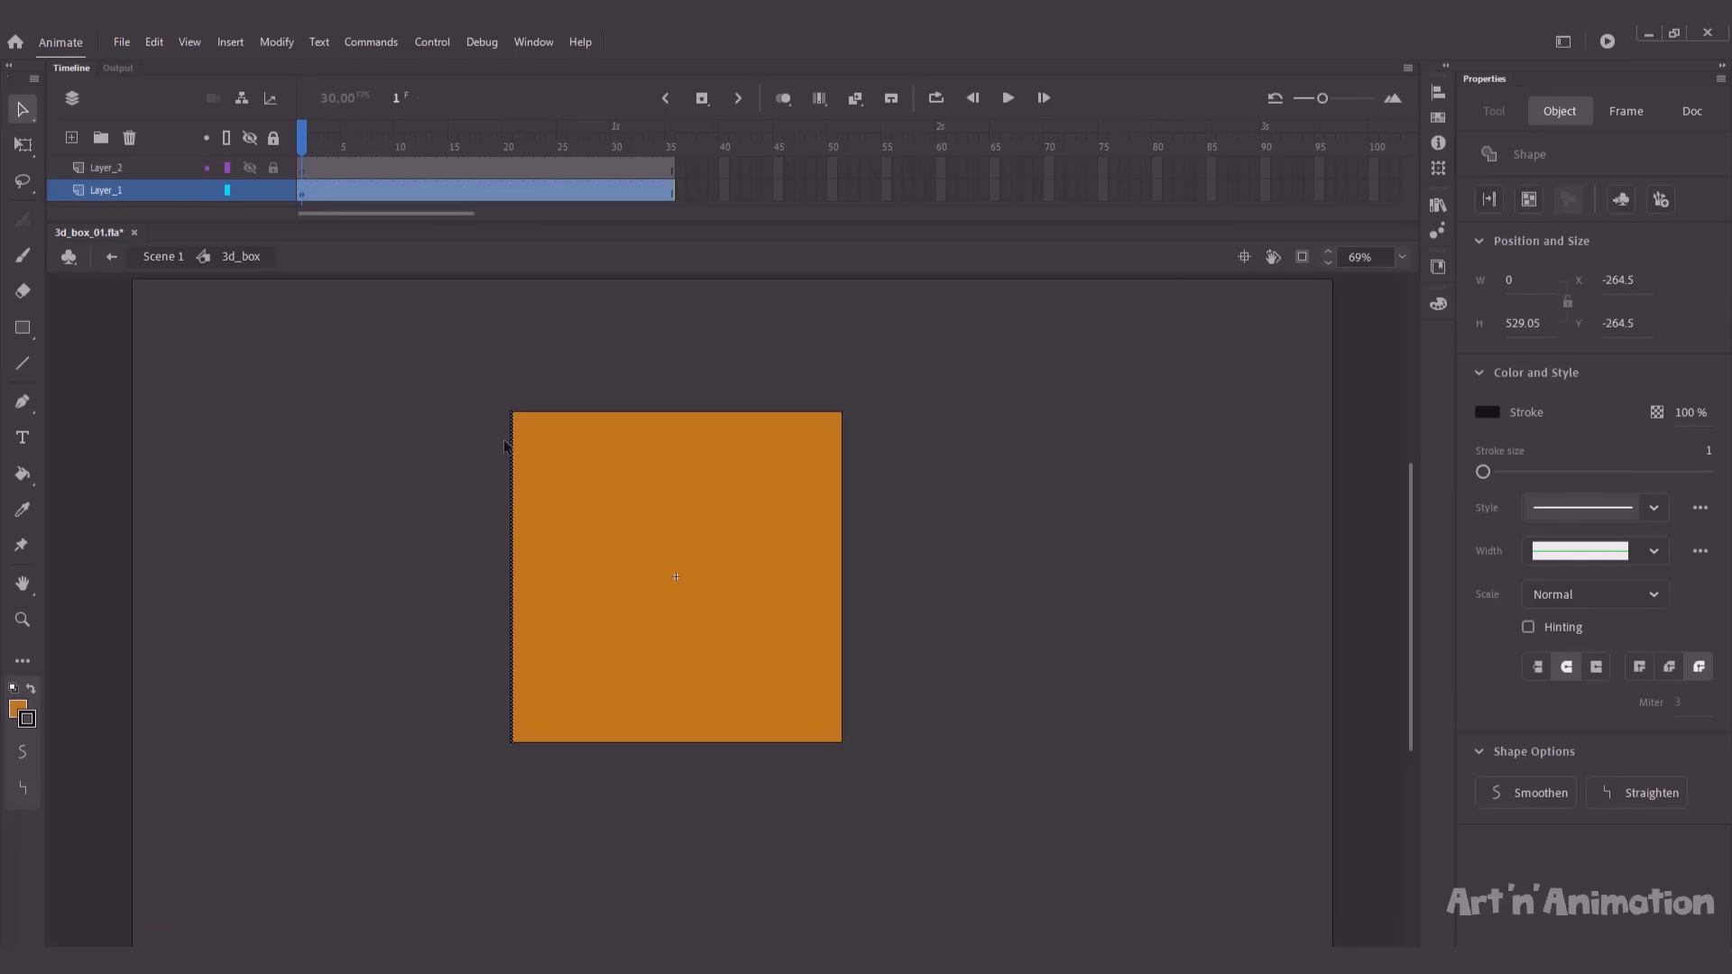
key("ctrl+c")
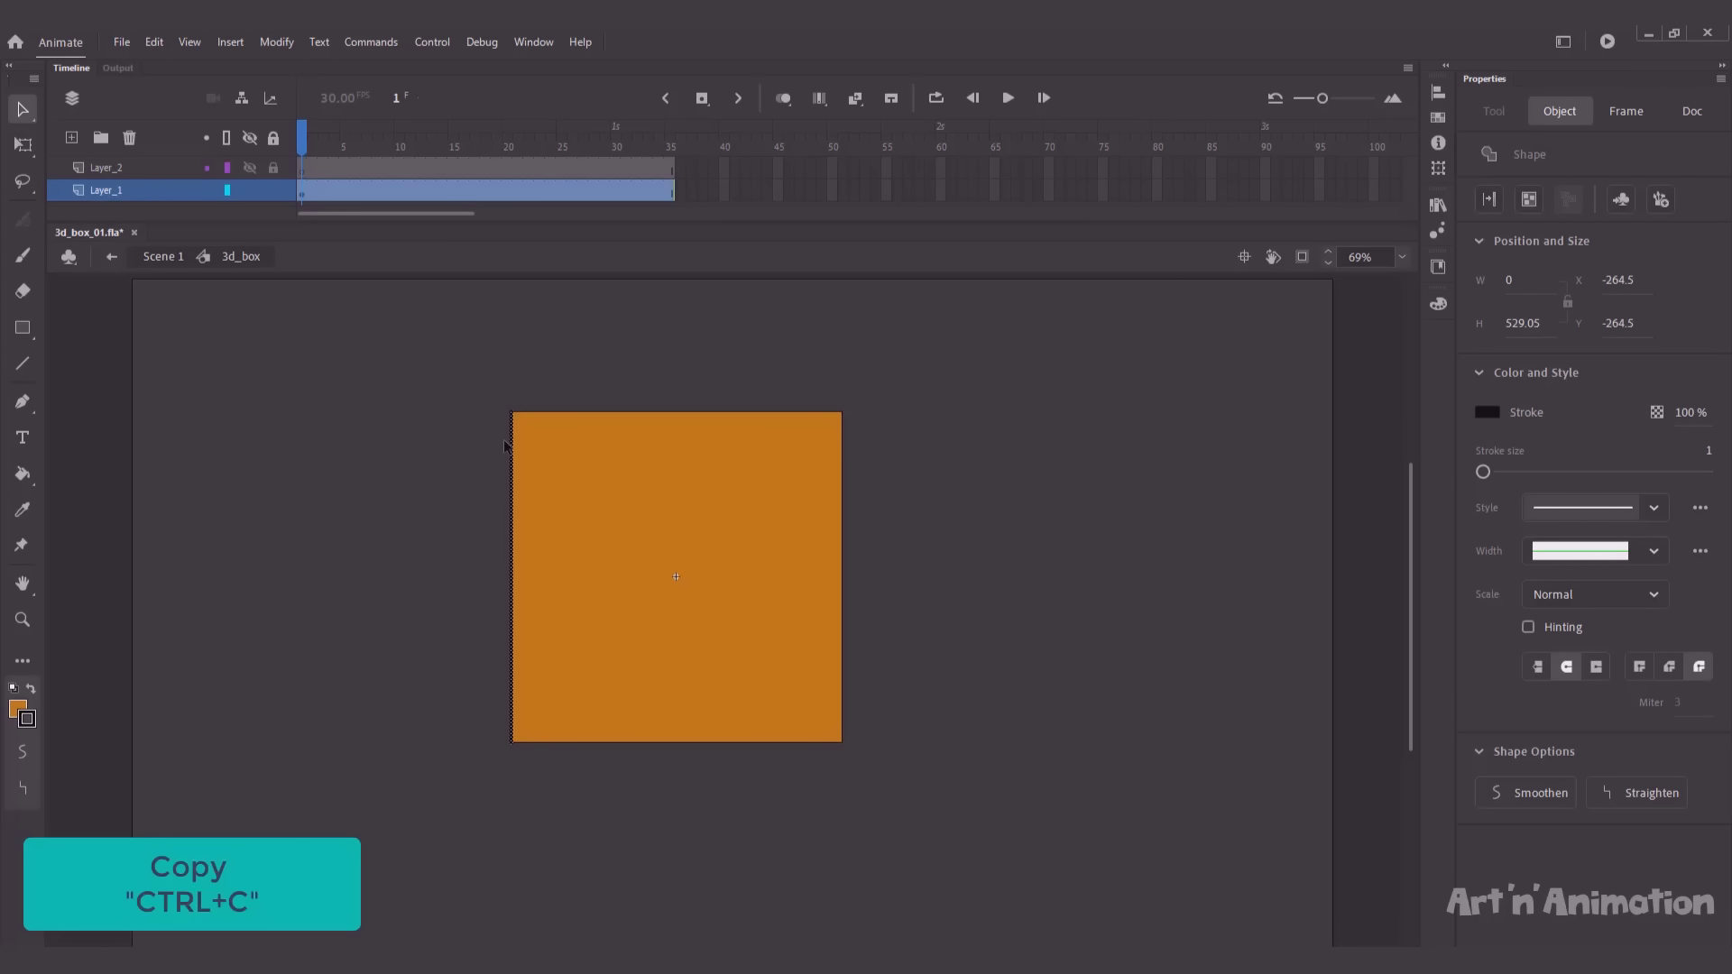
left_click(100, 167)
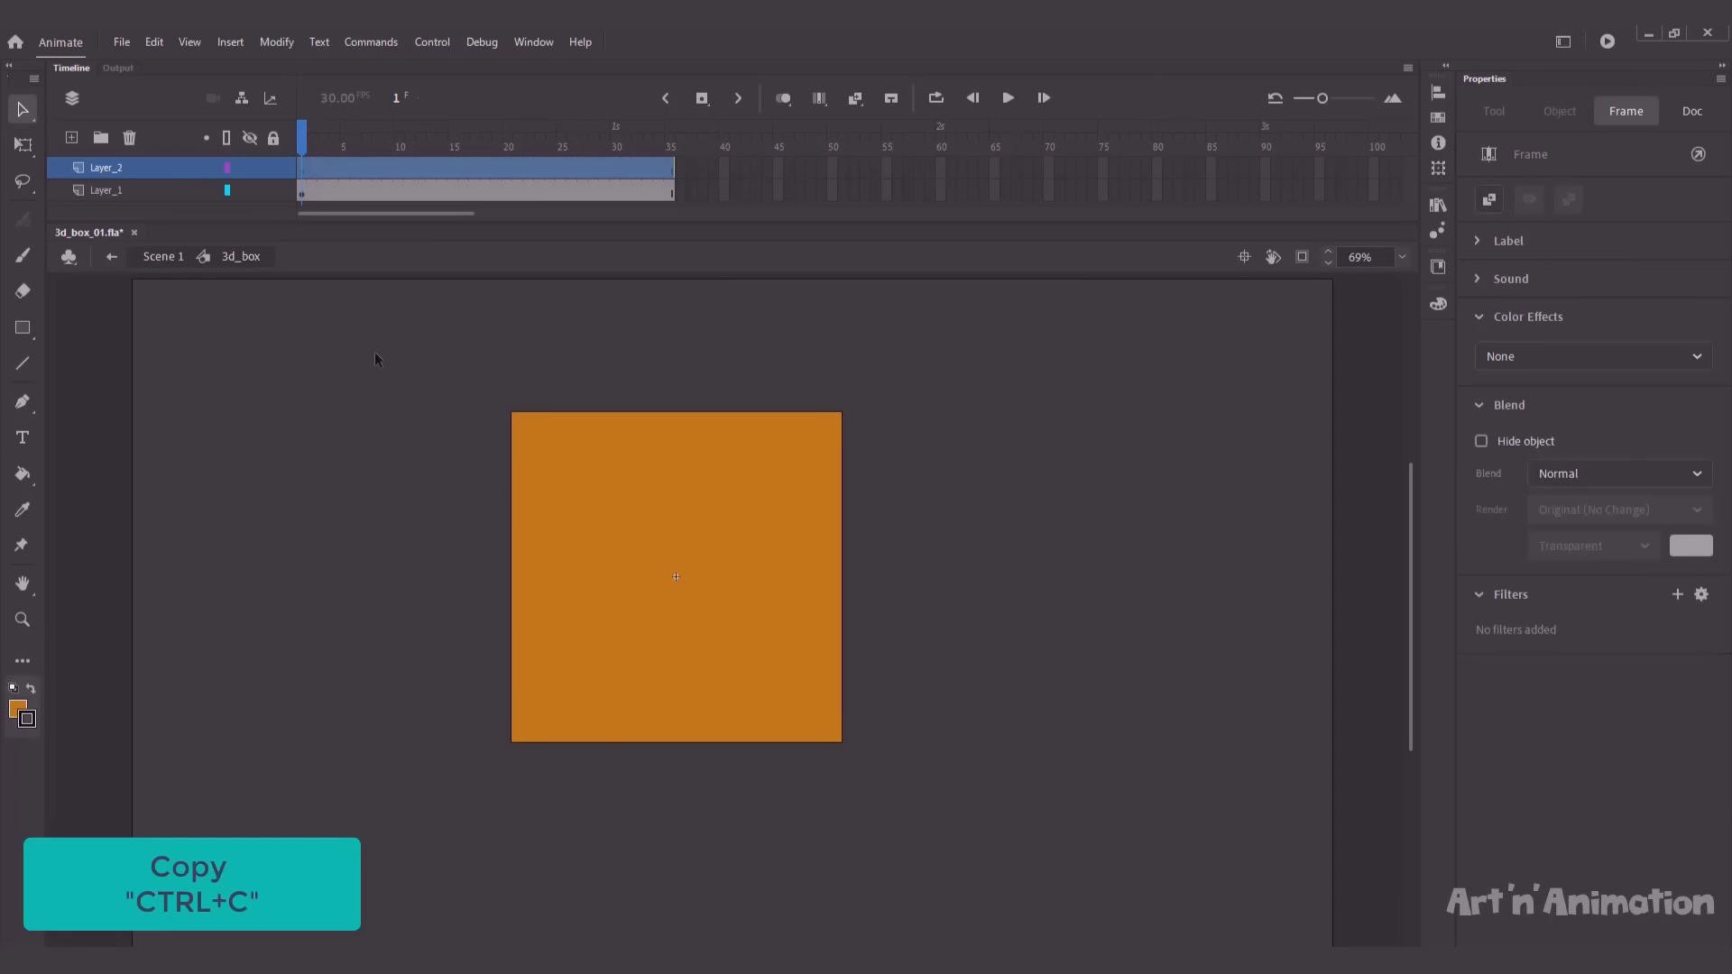
key("ctrl+shift+v")
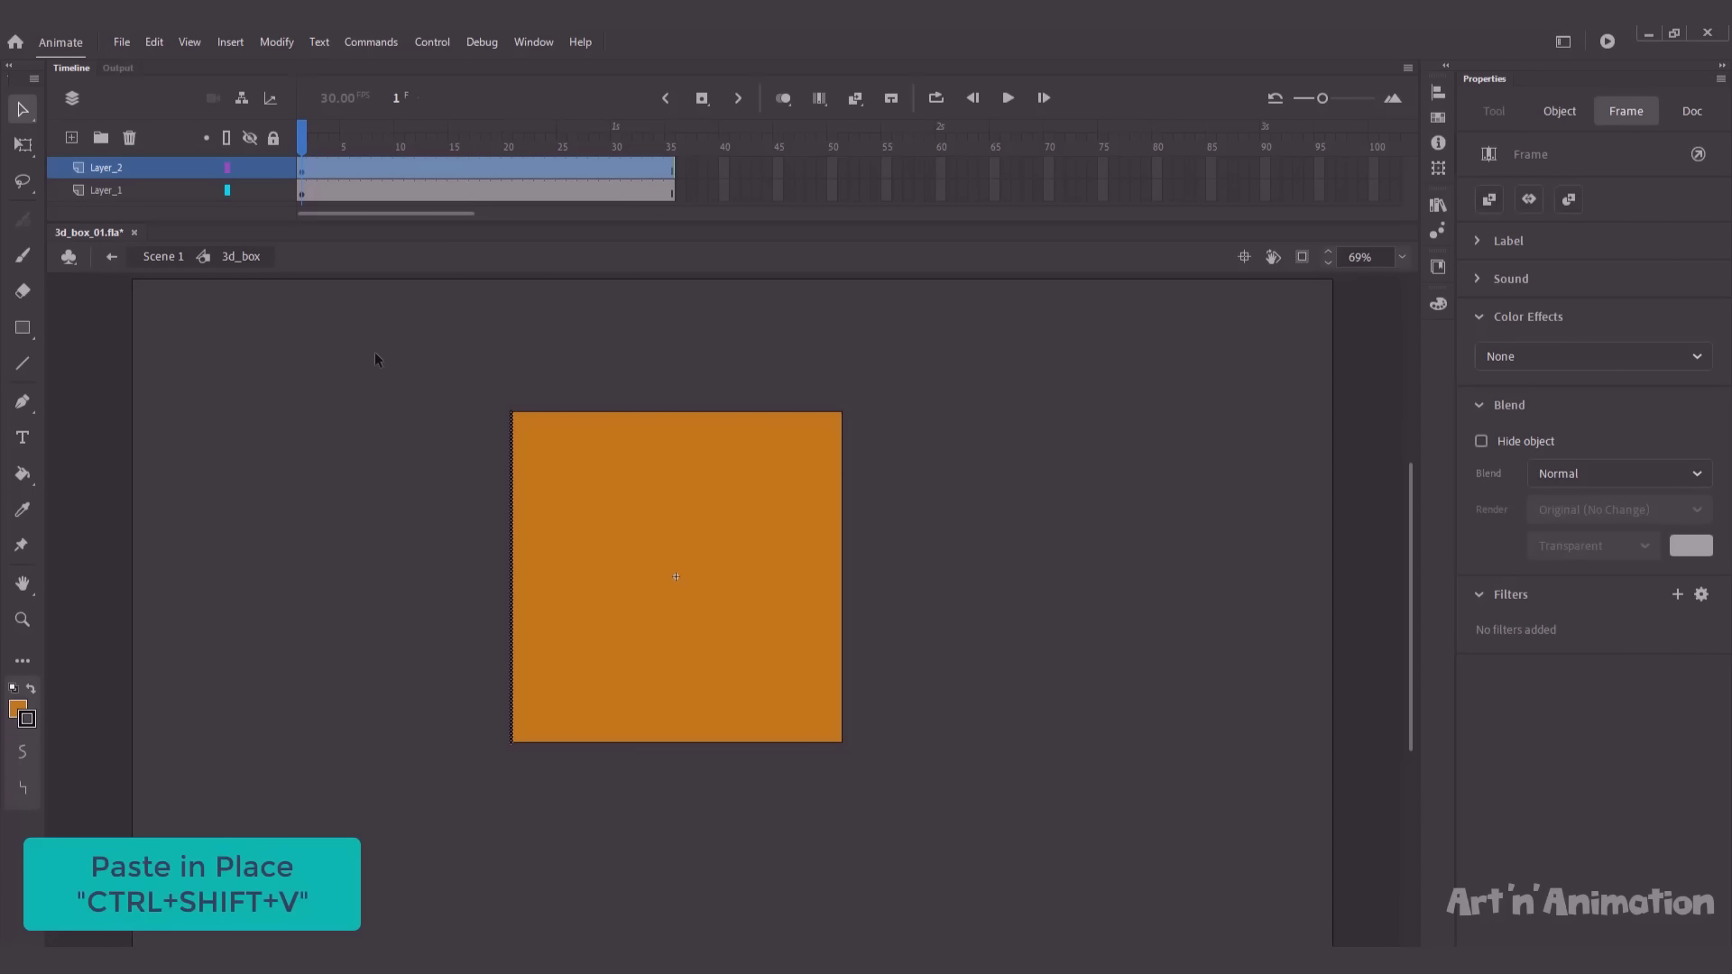
left_click(366, 314)
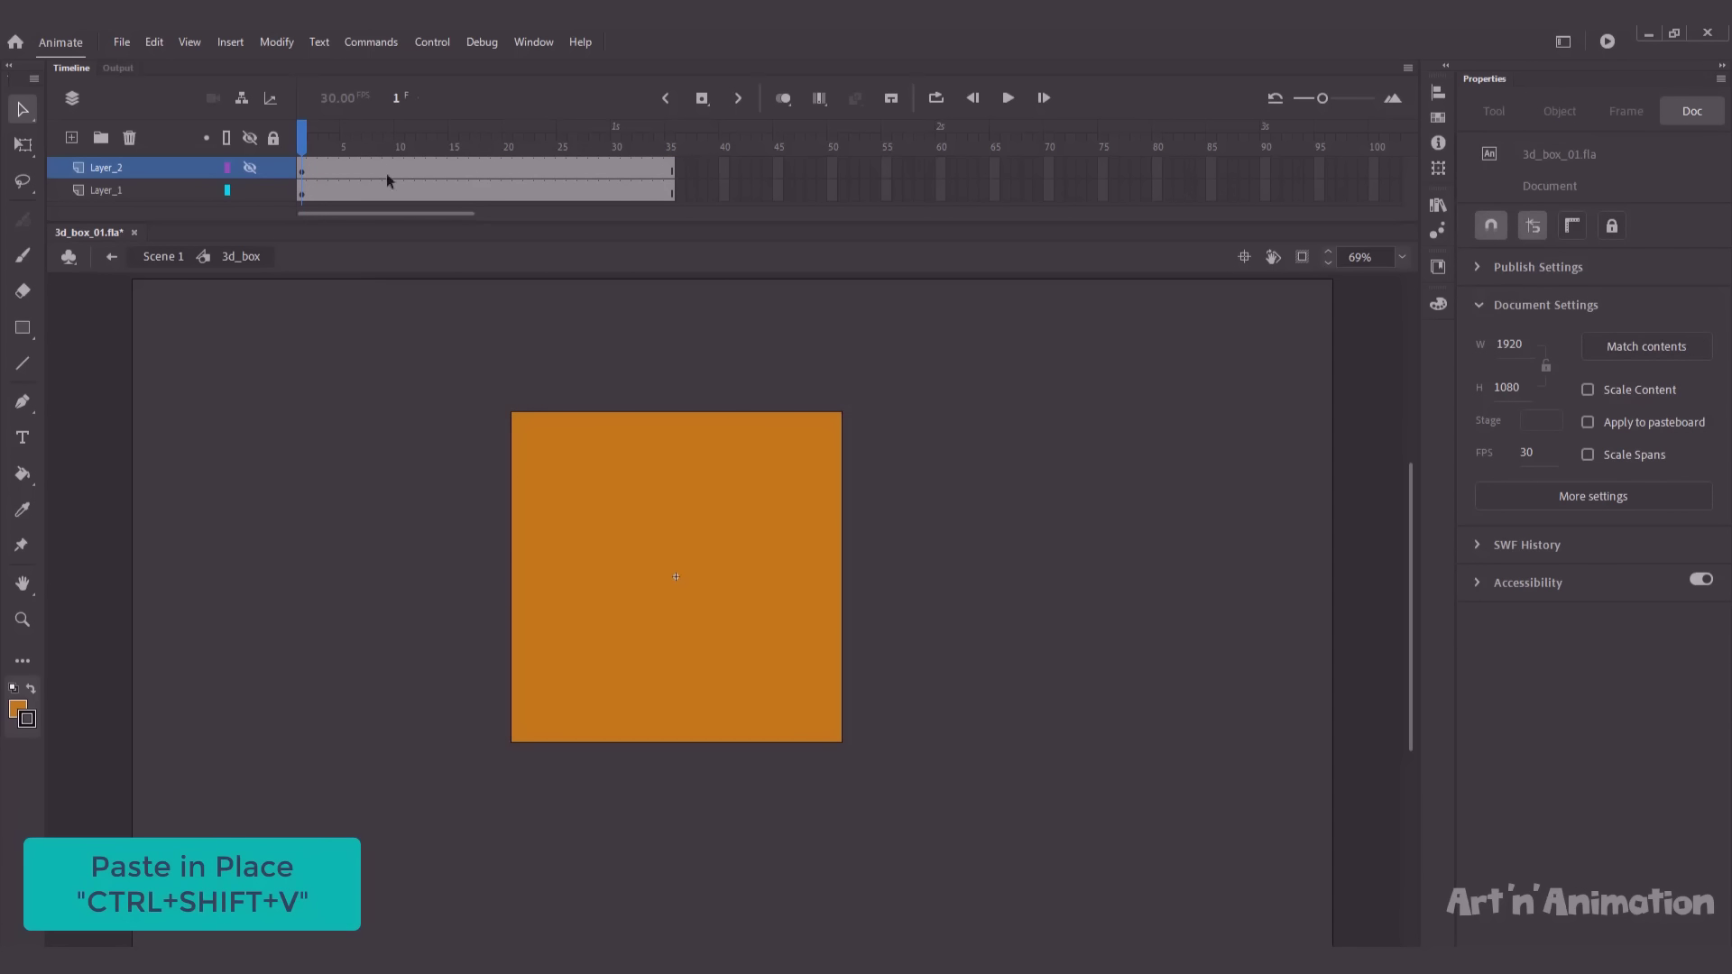
Add a keyframe at frame 35 on Layer_1 and create a shape tween between its two keyframes.
left_click(671, 193)
key("F6")
left_click_drag(443, 191, 520, 187)
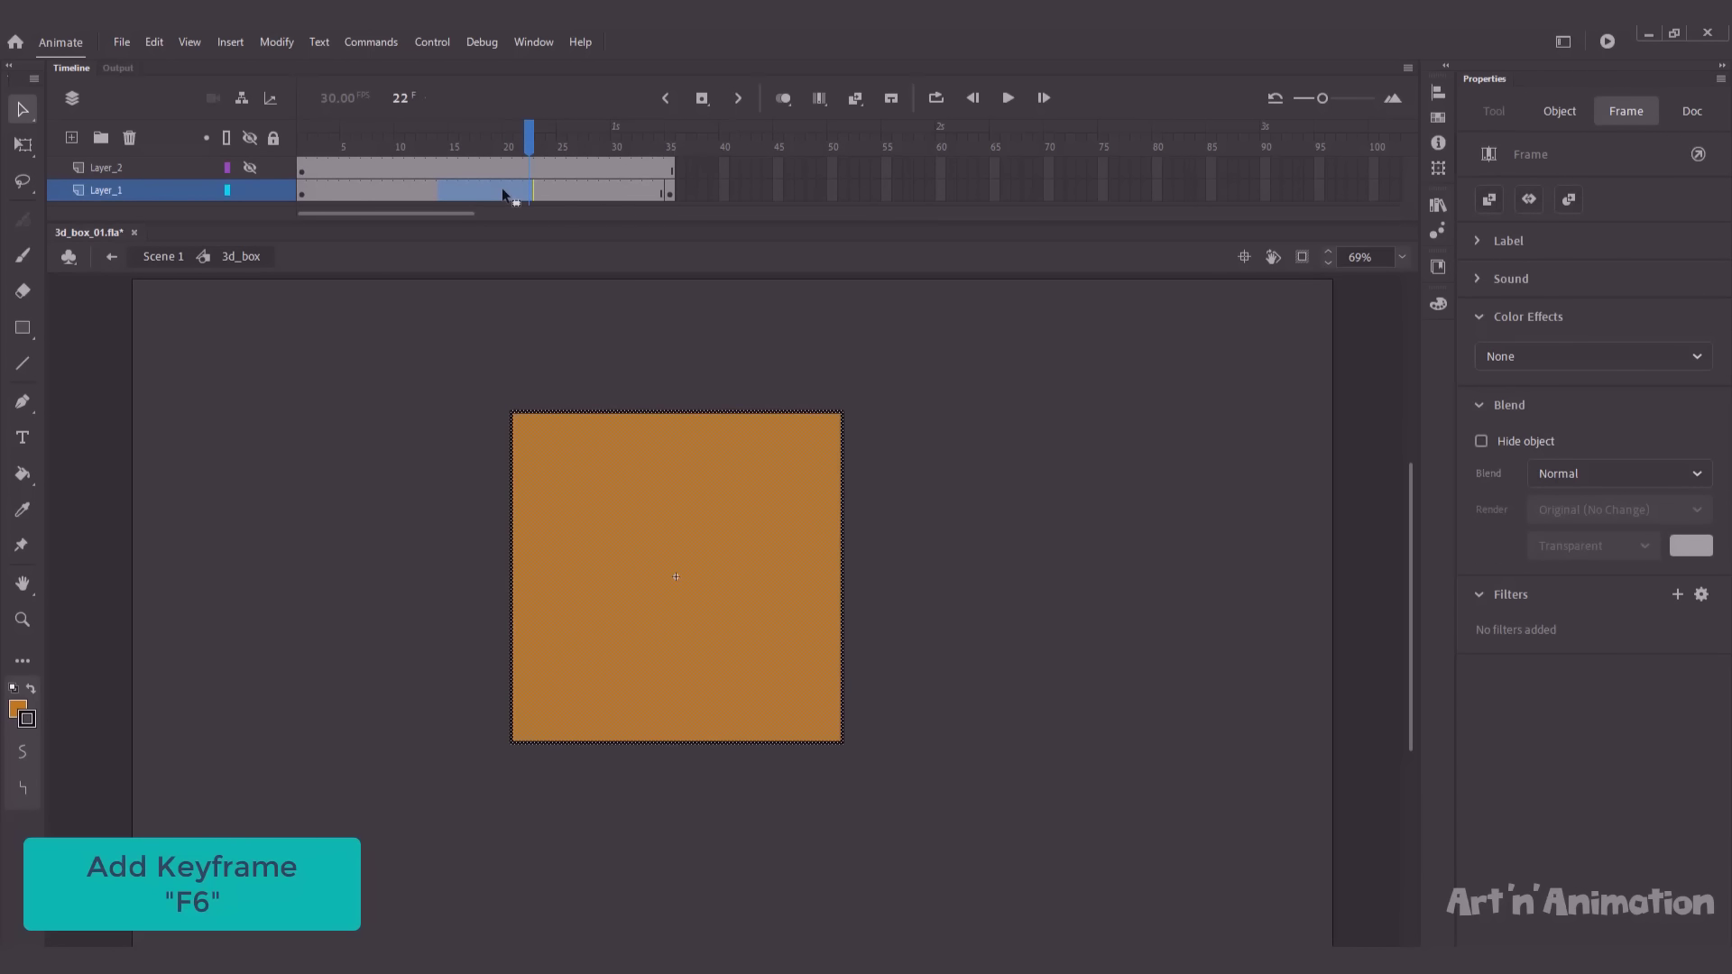
right_click(502, 192)
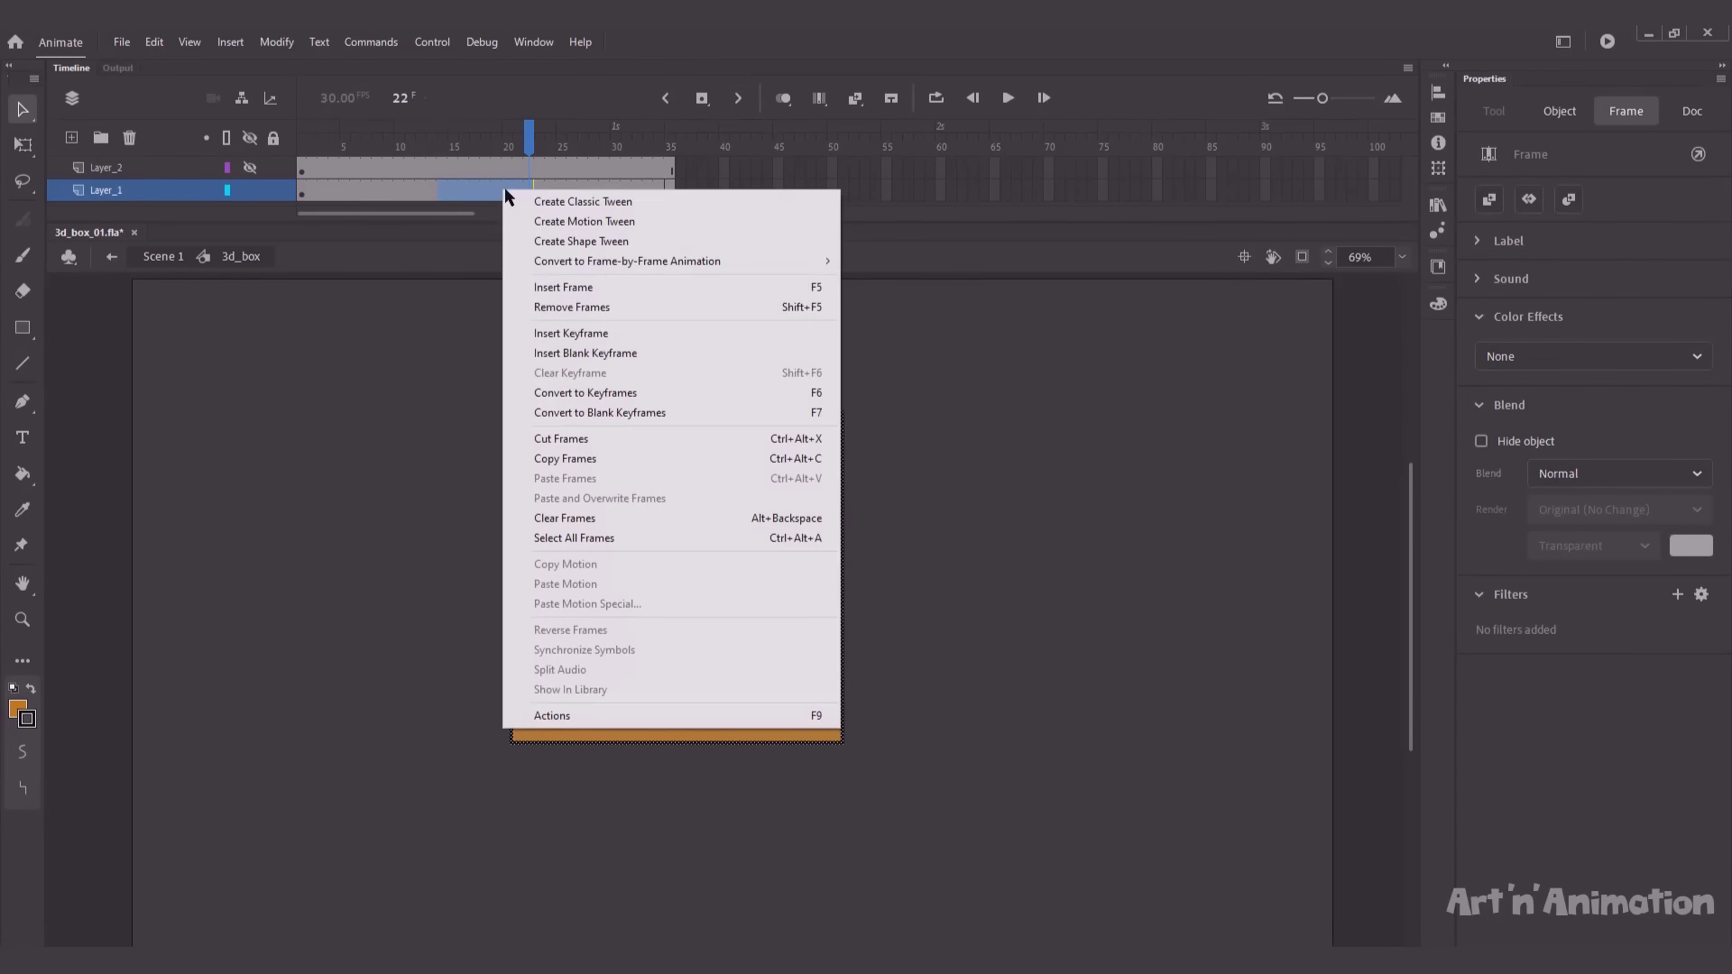
left_click(539, 241)
At frame 1, add two shape hints and place them on the square's lower-left and upper-left corners.
left_click_drag(469, 148, 301, 155)
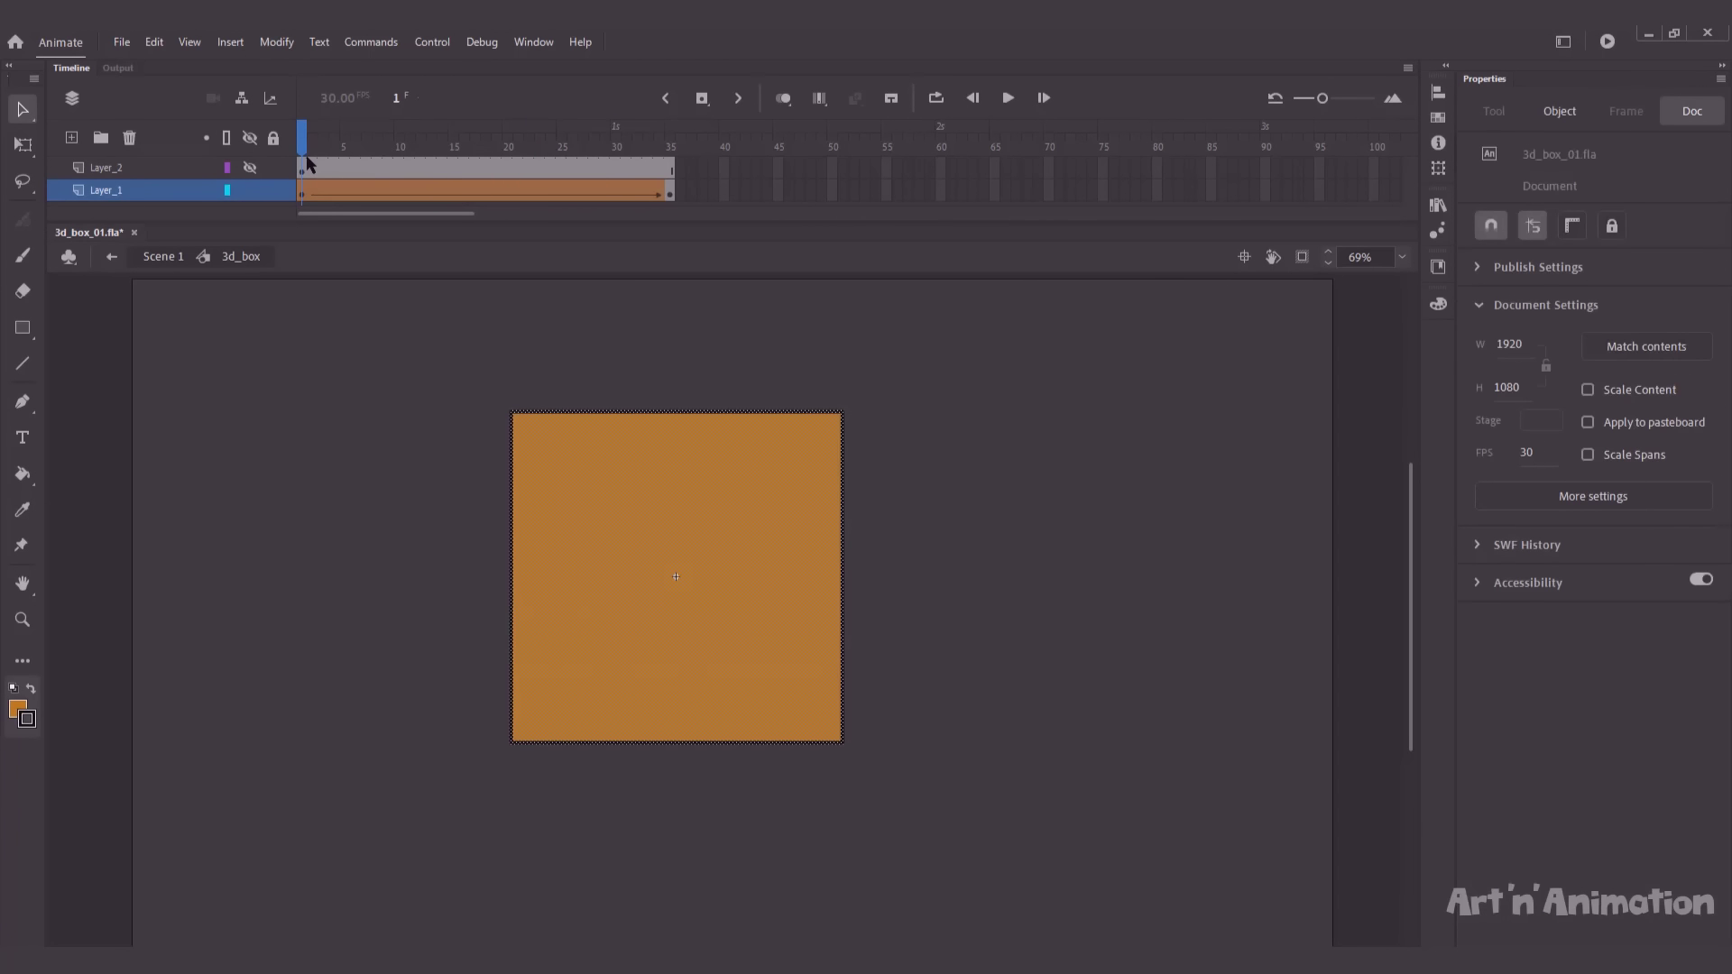
left_click(425, 459)
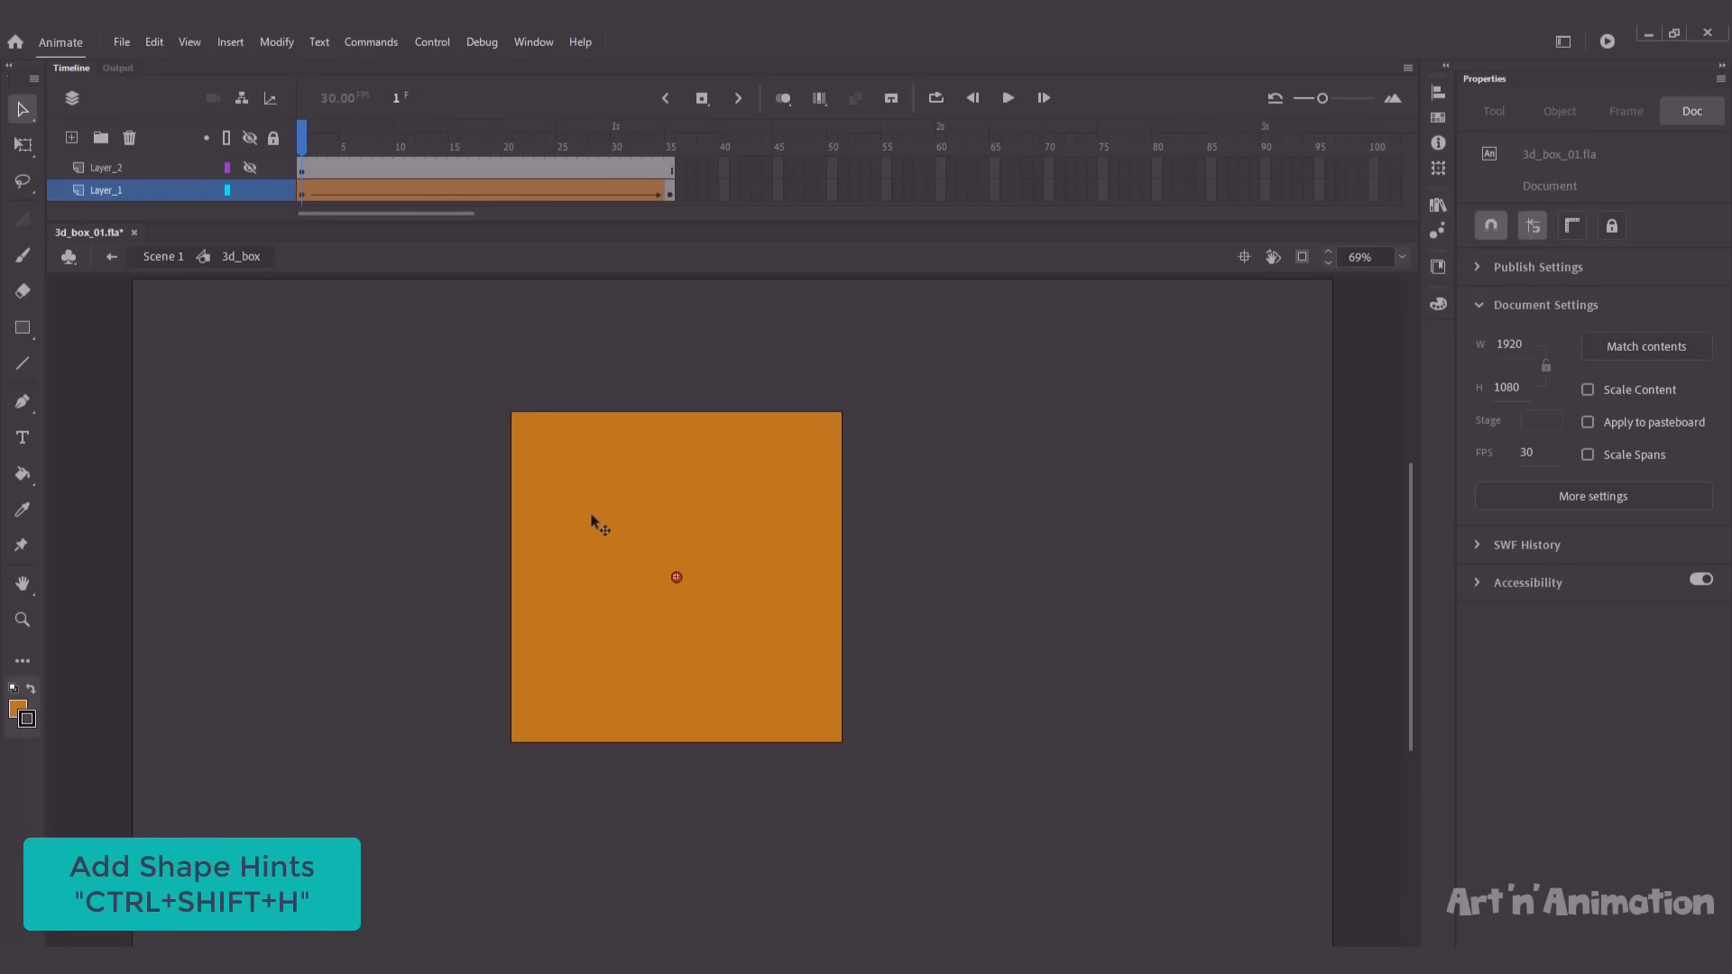
left_click_drag(678, 578, 513, 745)
left_click_drag(677, 578, 513, 414)
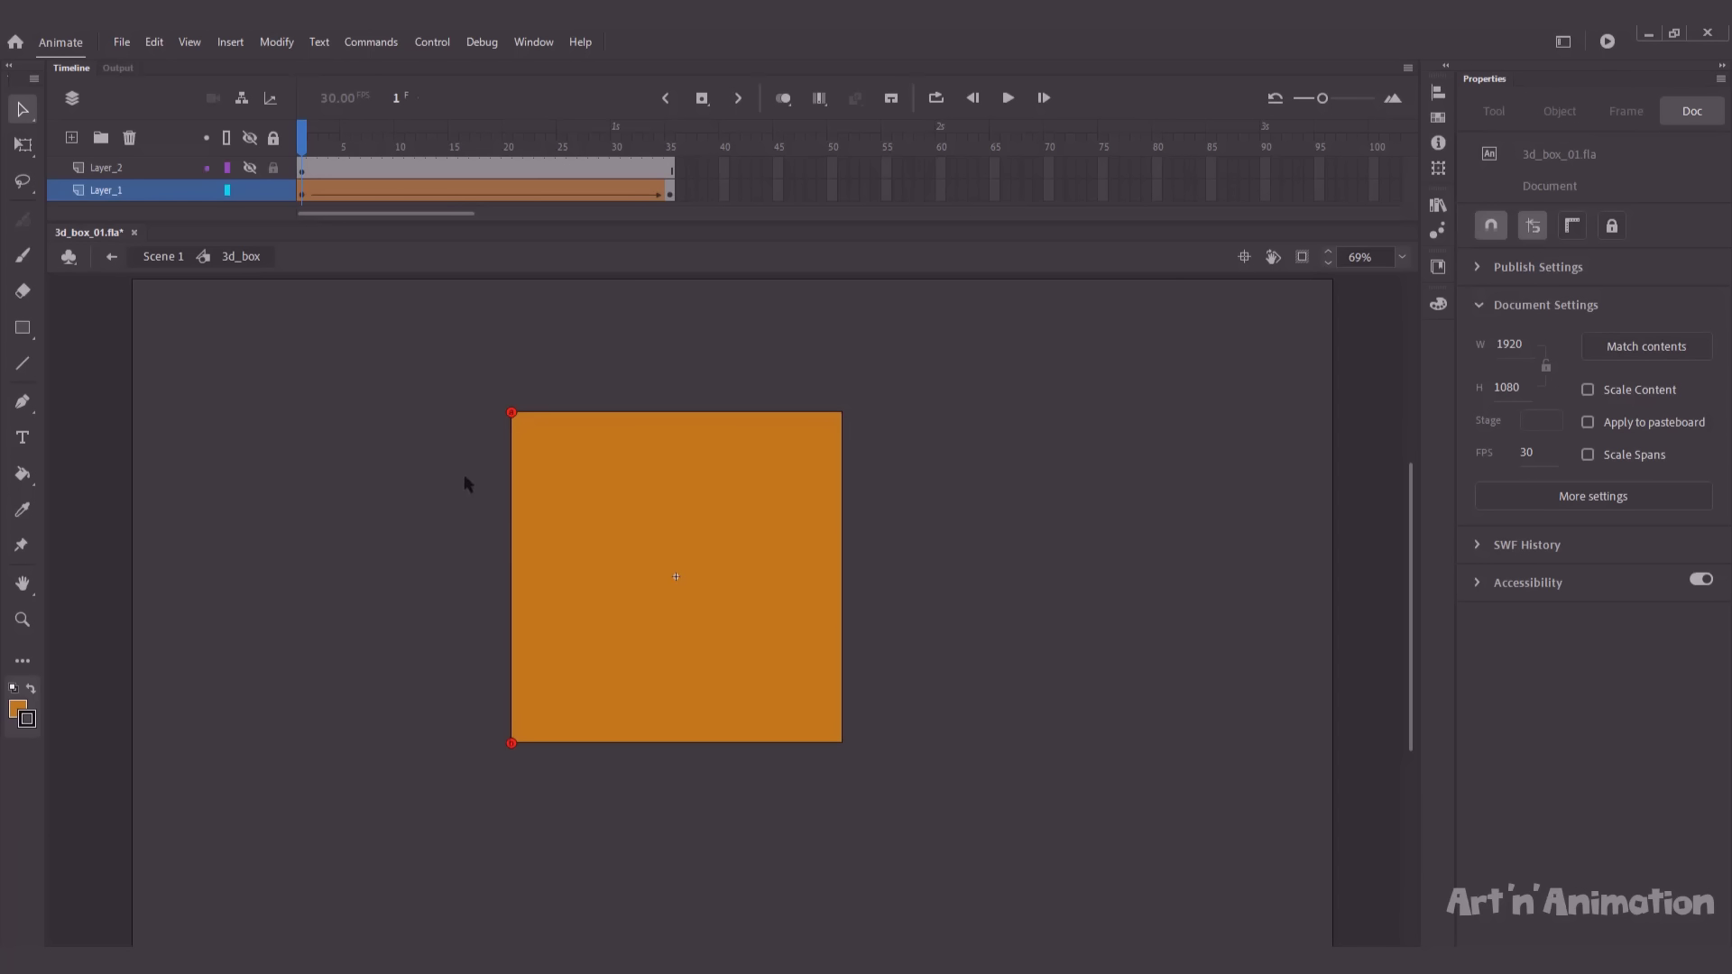
At frame 35, move both shape hints to the square's matching right corners and preview the tween.
left_click_drag(412, 145, 683, 149)
left_click_drag(831, 417, 842, 414)
left_click(307, 143)
left_click_drag(306, 144, 669, 150)
key("Return")
left_click_drag(302, 146, 671, 151)
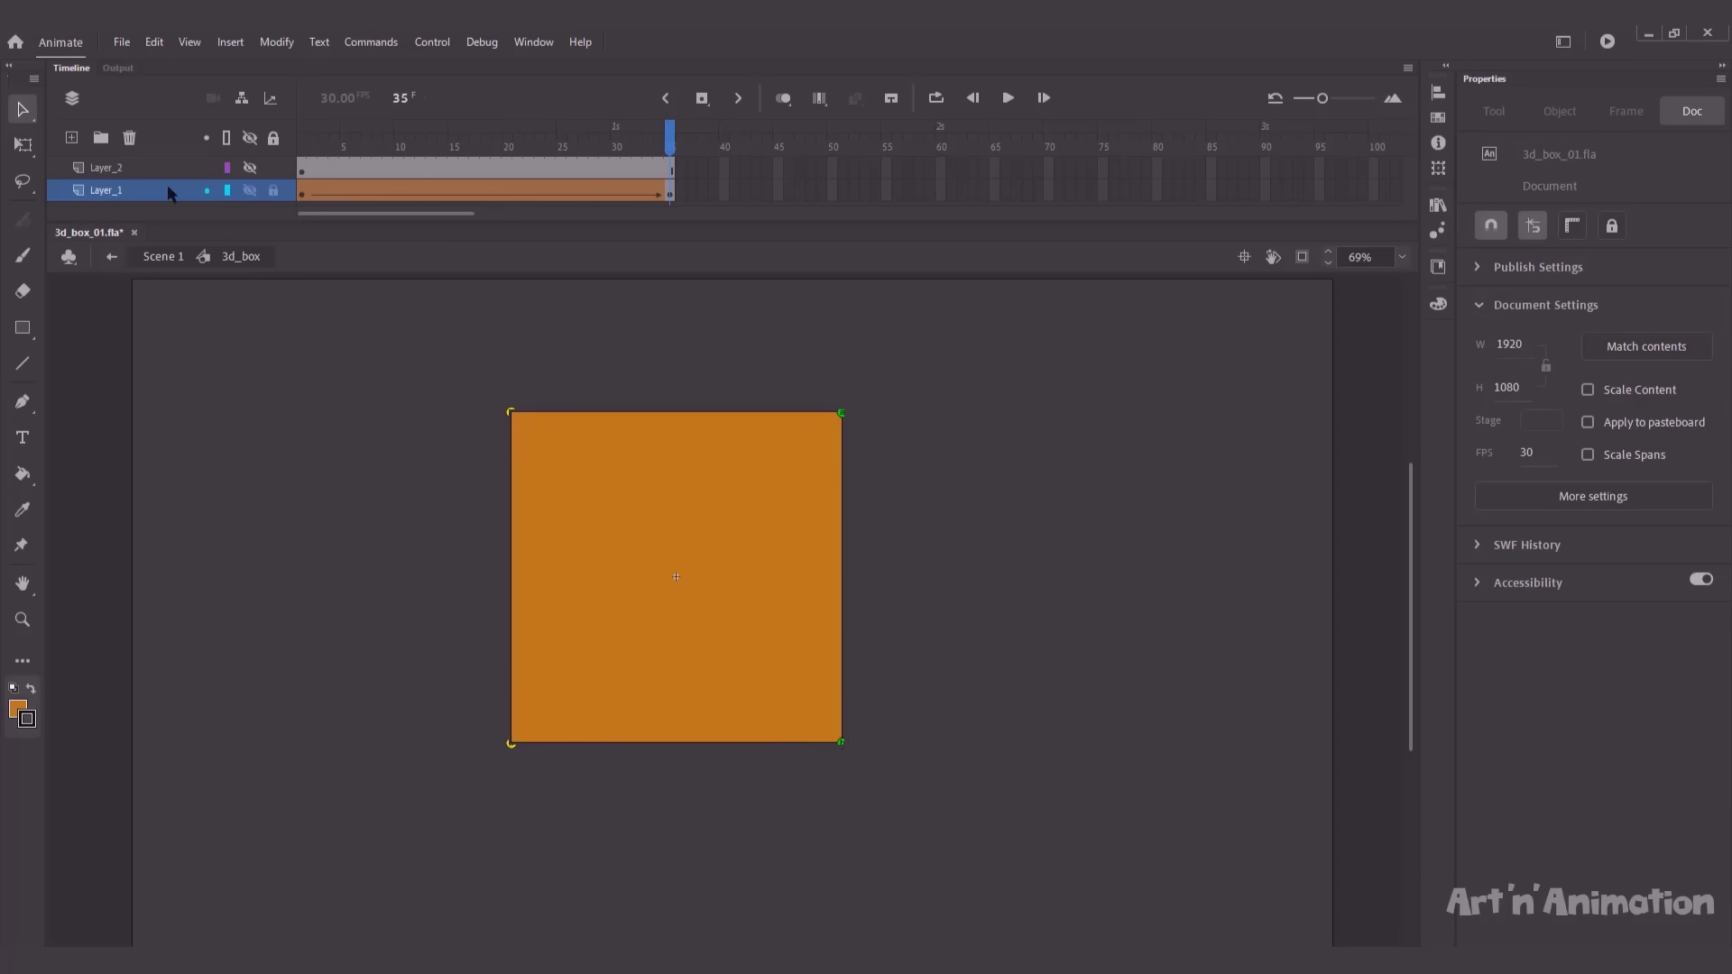
Display Layer_1 as outlines with Layer_2 visible, and add a keyframe on Layer_2 at frame 35.
left_click(304, 142)
left_click(227, 191)
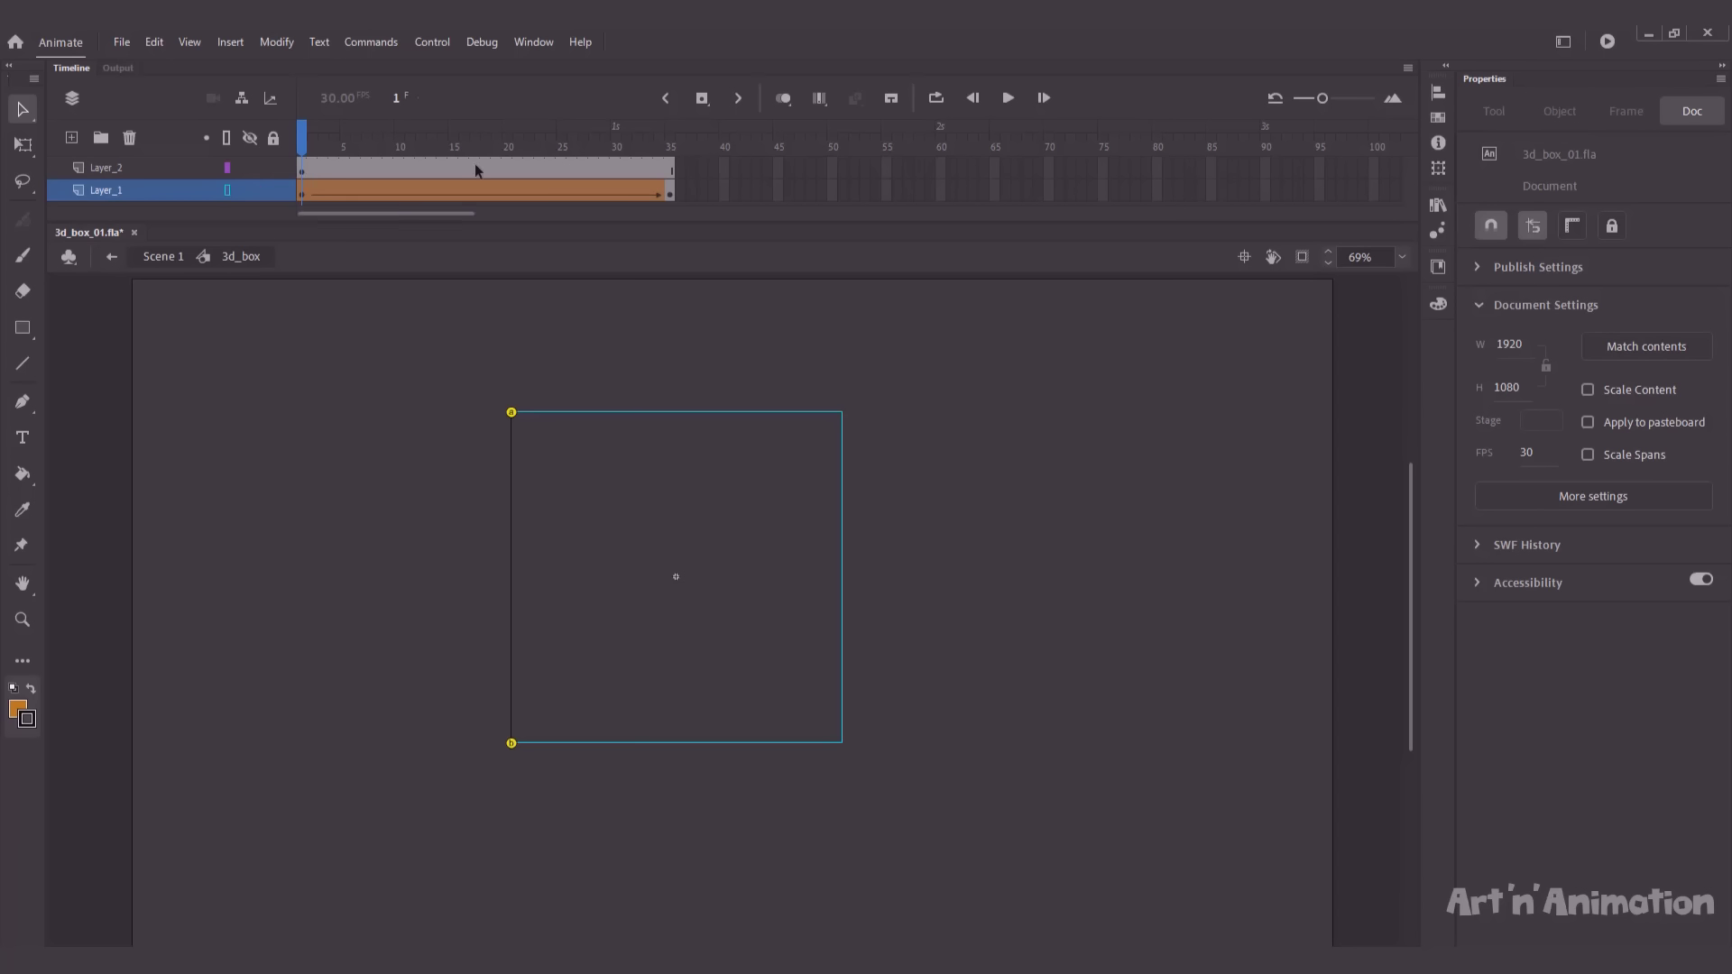
left_click(670, 170)
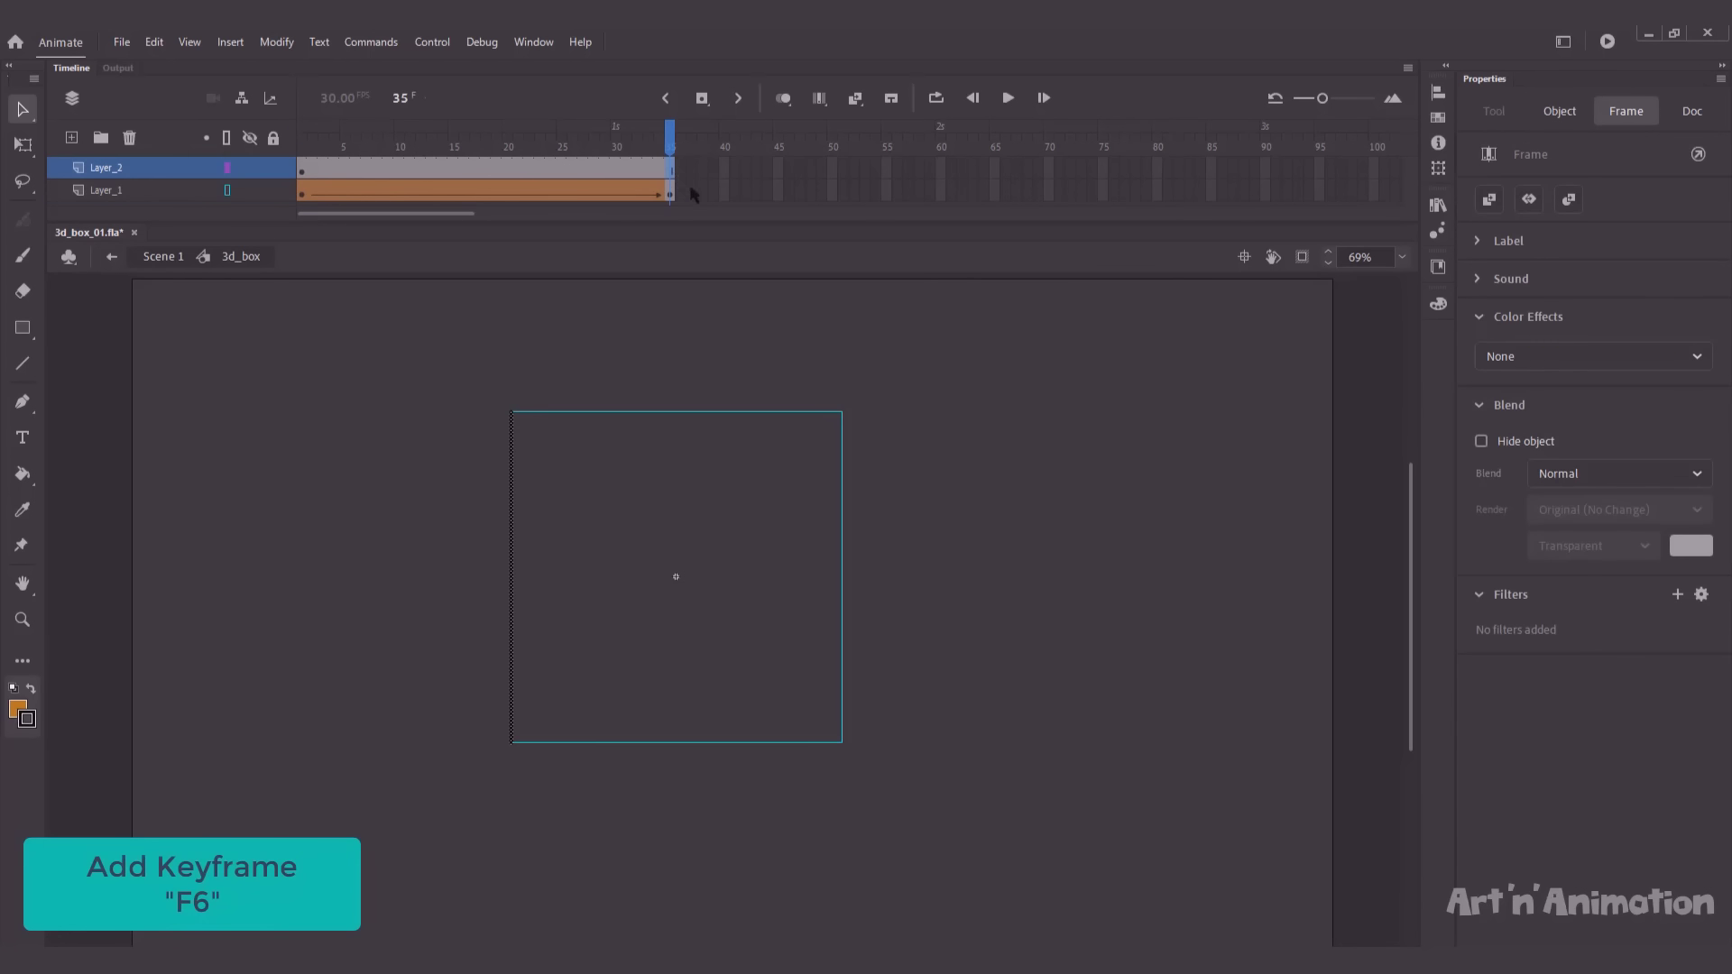
key("F6")
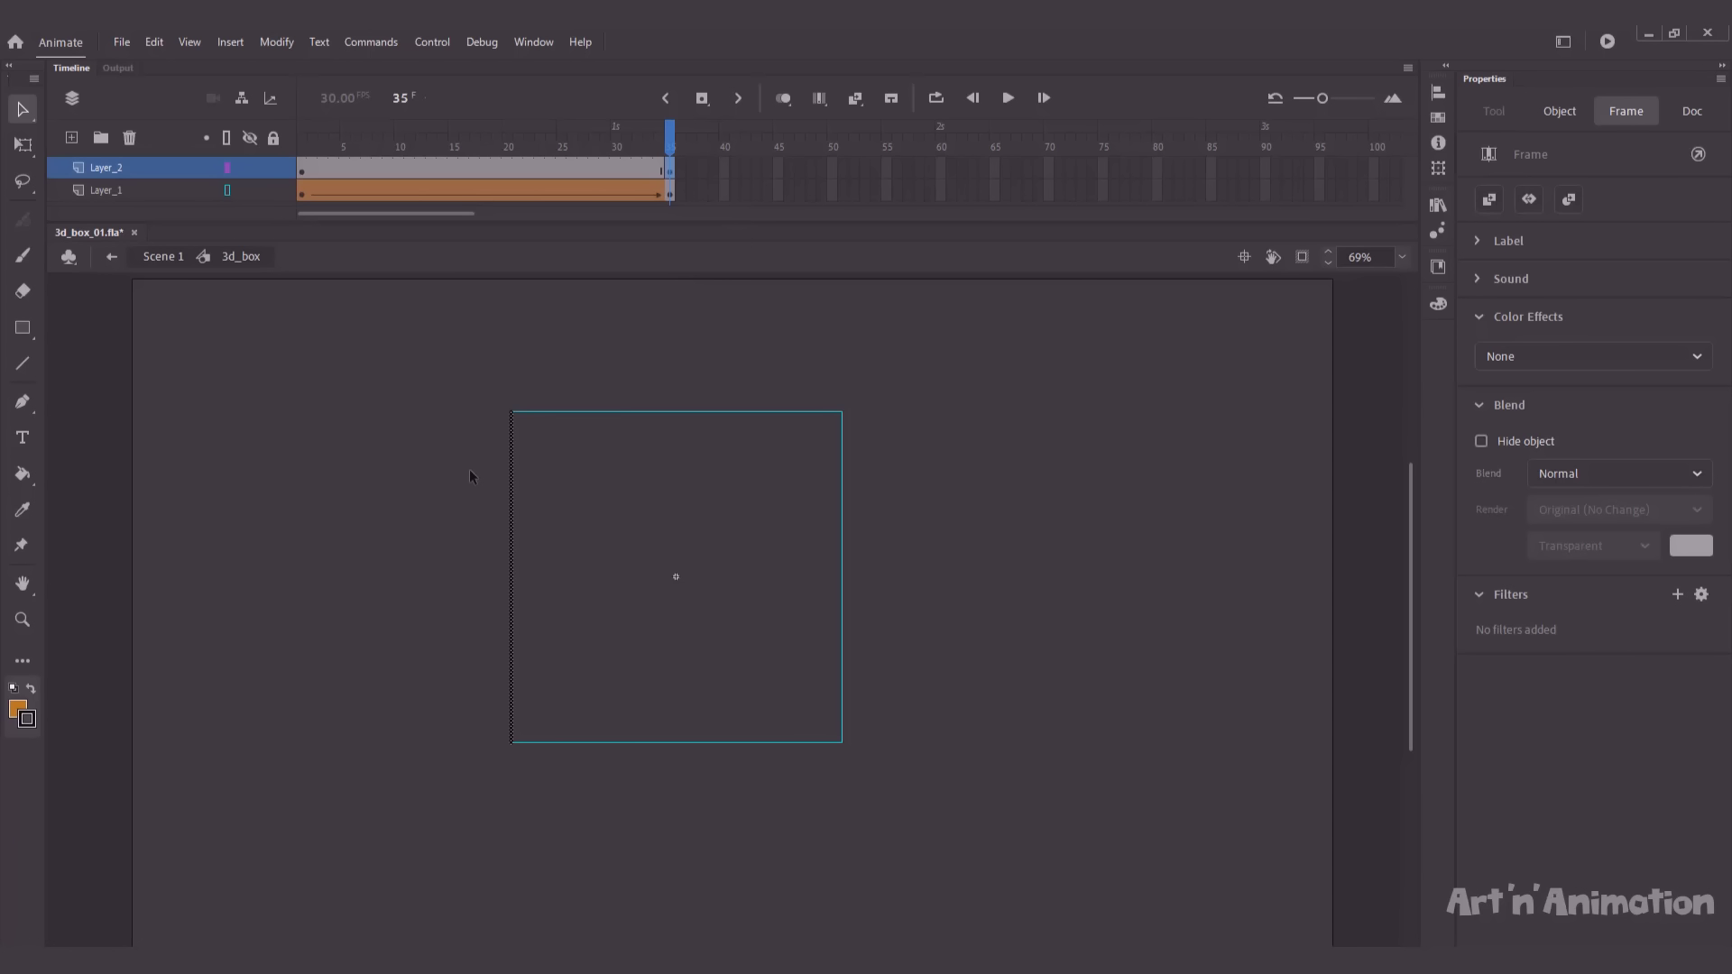
At frame 35 on Layer_2, move the vertical edge line horizontally onto the square's right edge.
key("shift+Right")
key("shift+Right")
key("shift+Right")
key("shift+Right")
key("shift+Right")
key("shift+Right")
key("shift+Right")
key("shift+Right")
key("shift+Right")
key("shift+Right")
key("shift+Right")
key("shift+Right")
key("shift+Right")
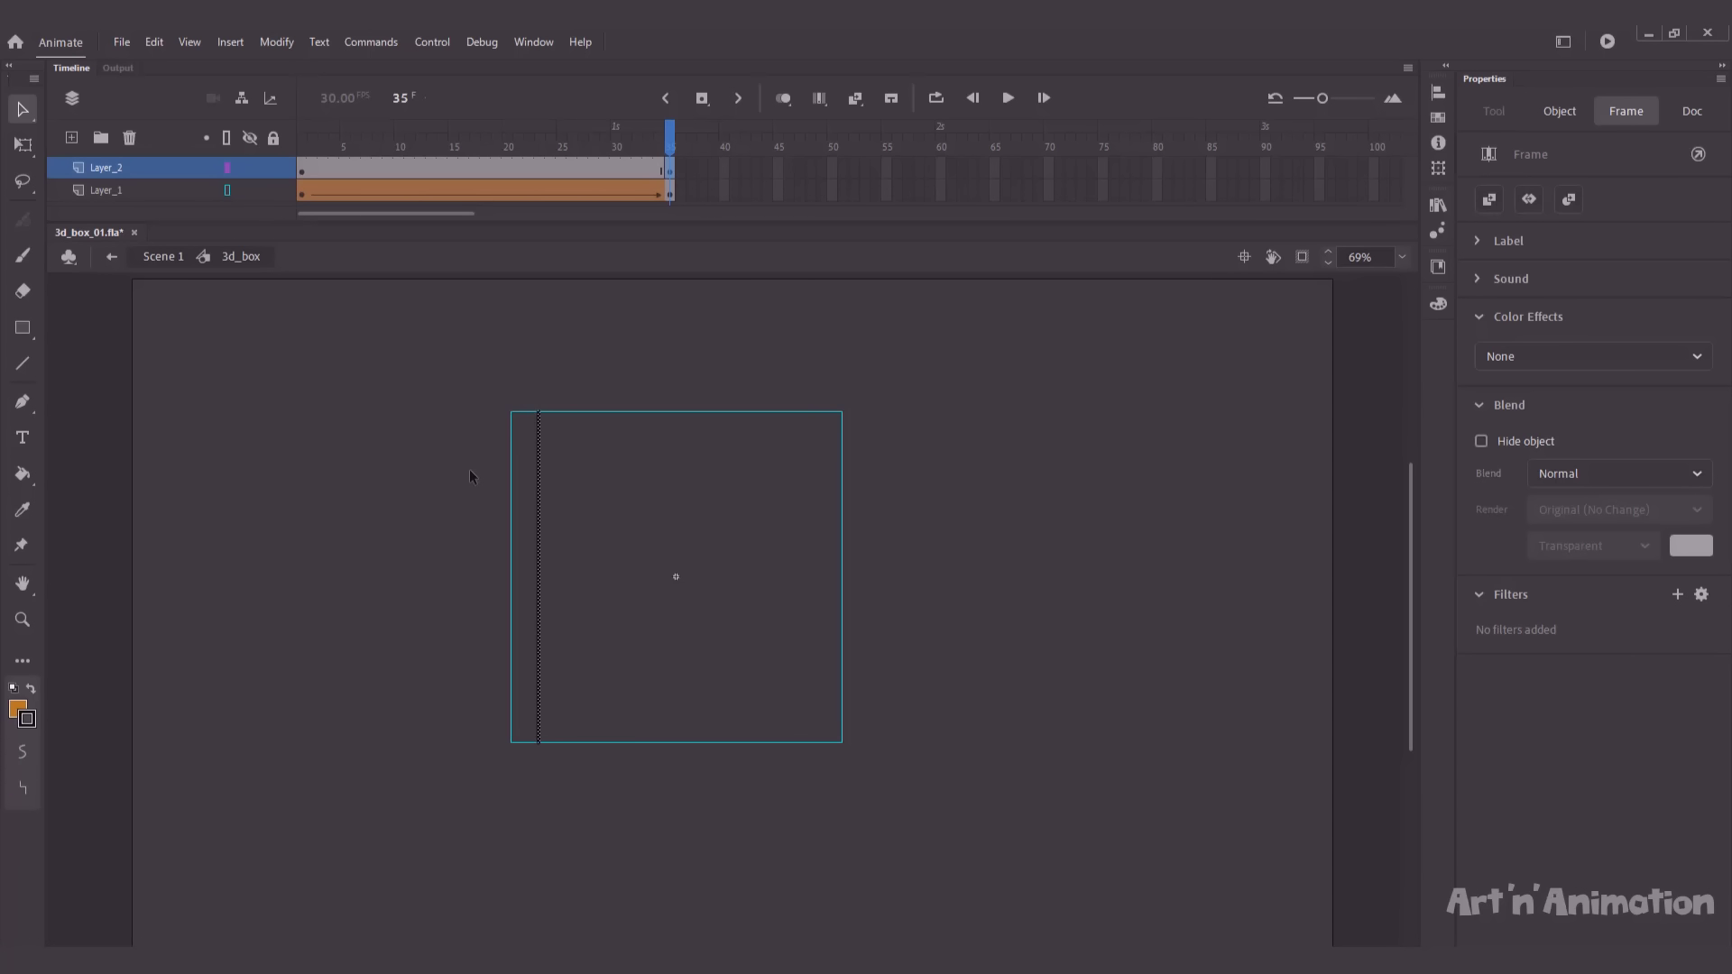
key("shift+Right")
key("shift+Right")
key("shift+Right")
key("shift+Right")
key("shift+Right")
key("shift+Right")
key("shift+Right")
key("shift+Right")
key("shift+Right")
key("shift+Right")
key("shift+Right")
key("shift+Right")
key("shift+Right")
key("shift+Right")
key("shift+Right")
key("shift+Right")
key("shift+Right")
key("shift+Right")
key("shift+Right")
key("shift+Right")
key("shift+Right")
key("shift+Right")
key("shift+Right")
key("shift+Right")
key("shift+Right")
key("shift+Right")
key("shift+Right")
key("shift+Right")
key("shift+Right")
key("shift+Right")
key("shift+Right")
key("shift+Right")
key("shift+Right")
key("shift+Right")
key("shift+Right")
key("shift+Right")
key("Right")
key("Right")
key("Right")
Create a shape tween on Layer_2 so the vertical line travels between its two keyframes.
left_click_drag(427, 167, 520, 166)
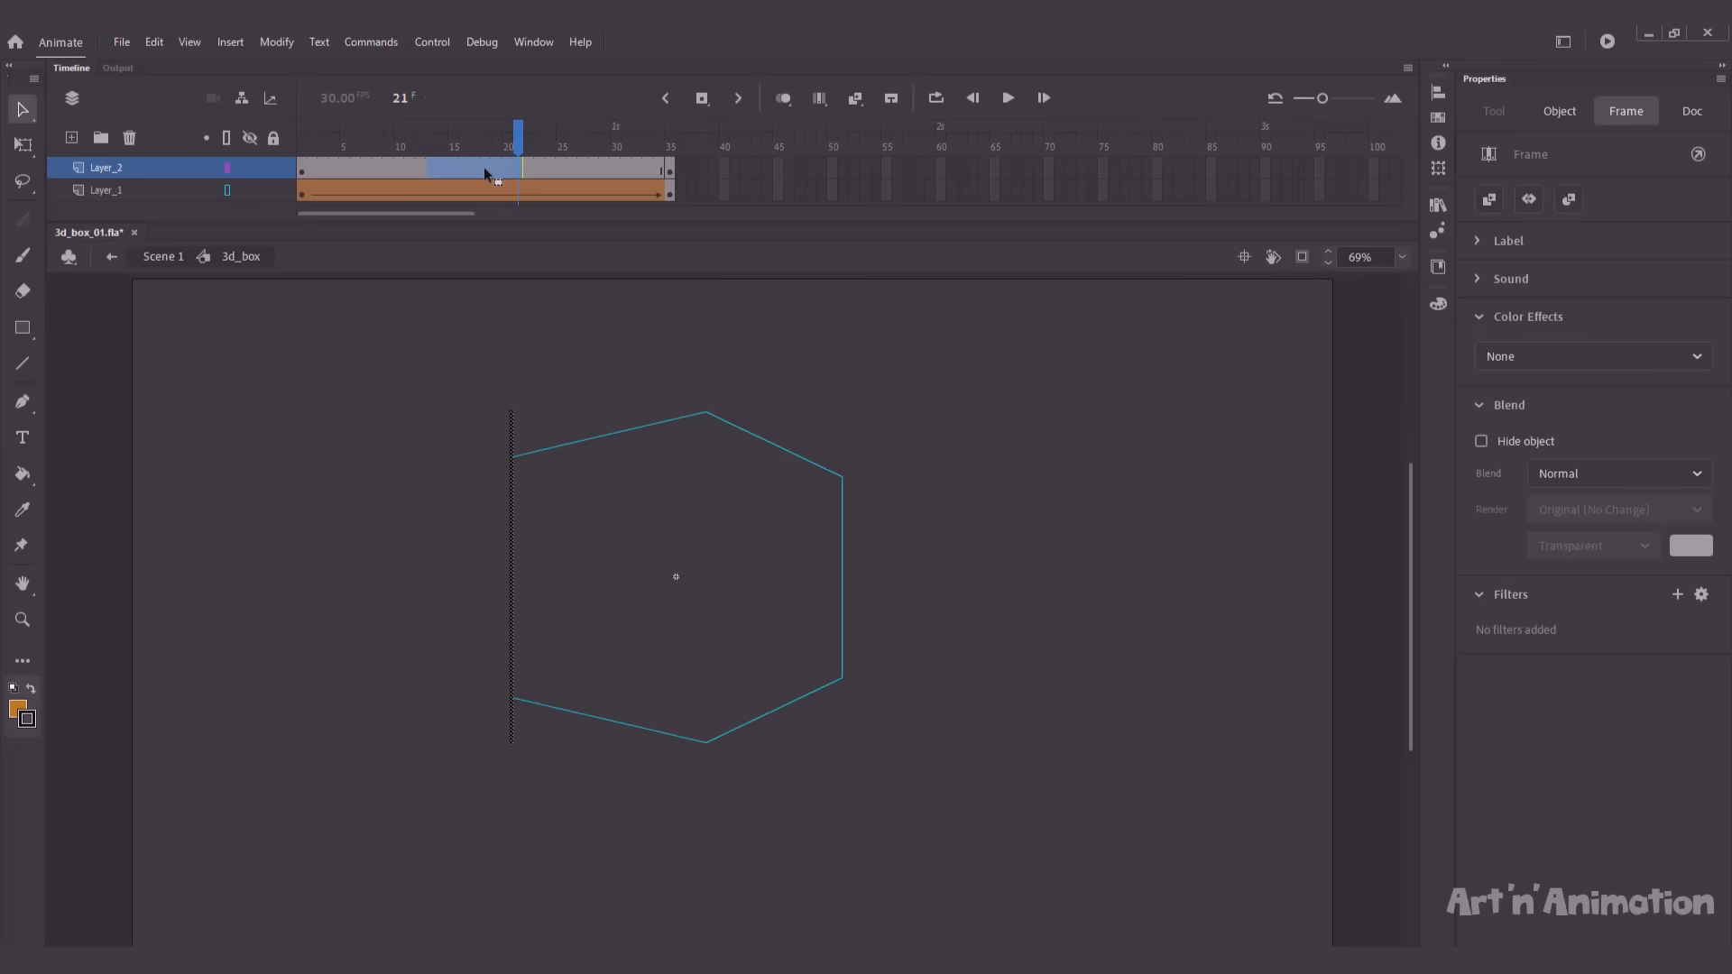
right_click(483, 165)
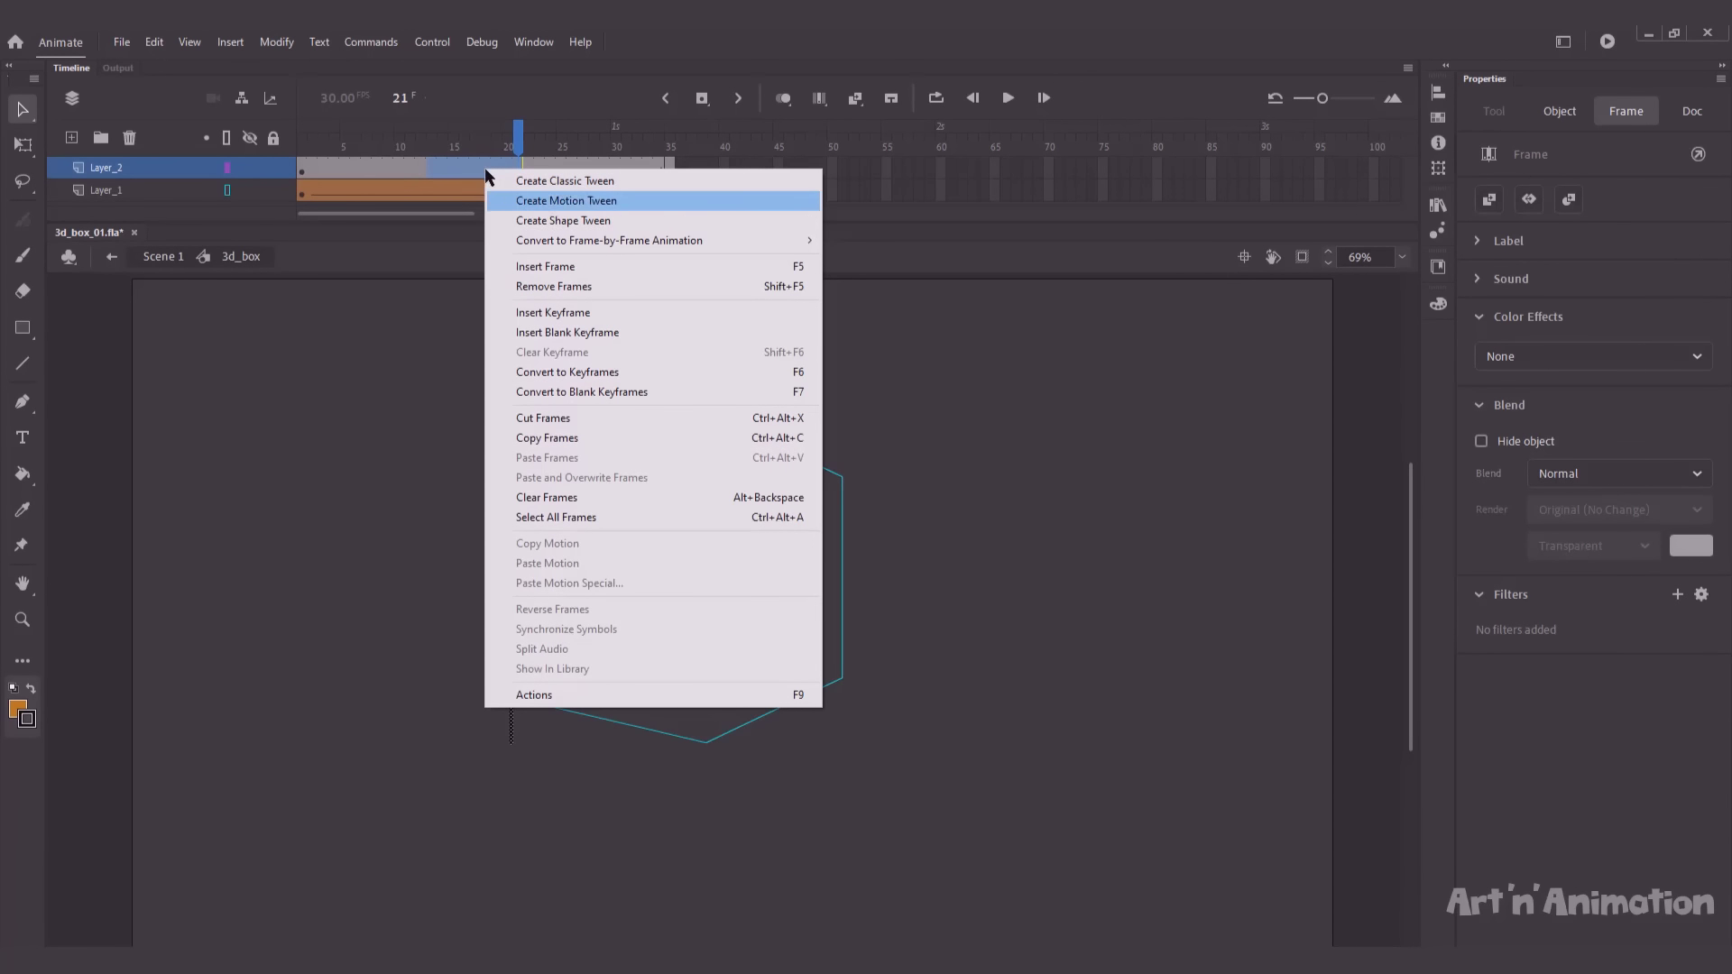
left_click(534, 221)
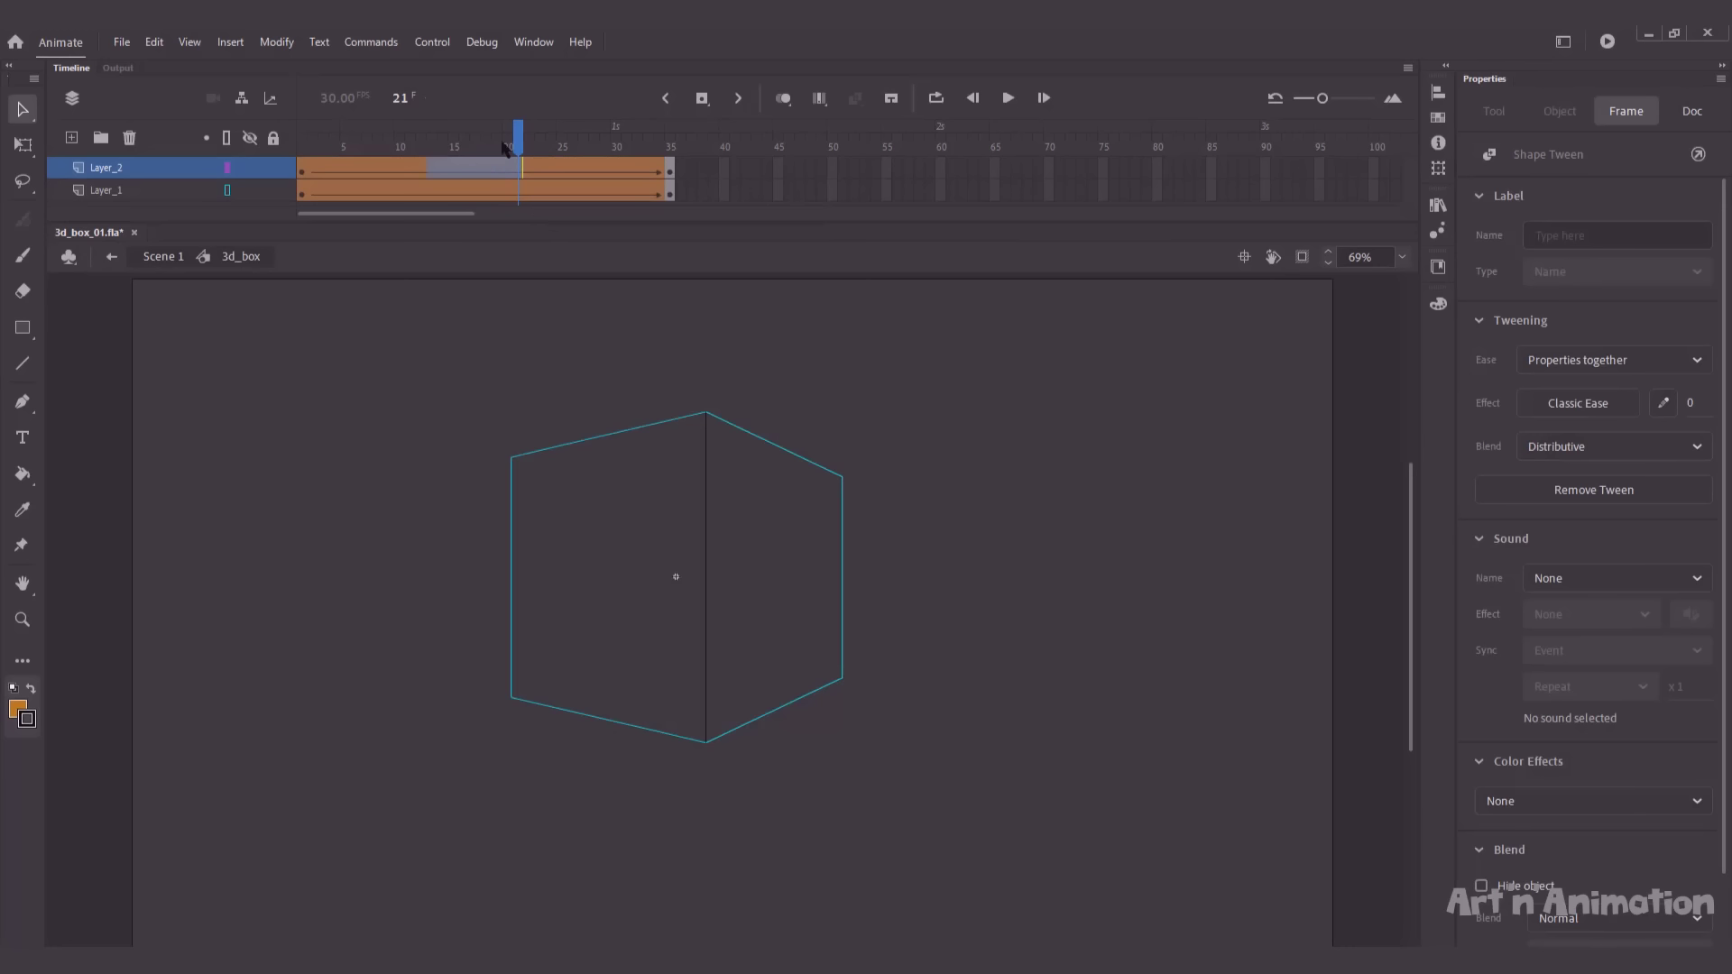
Turn off the outline display of Layer_1 and scrub through the timeline to check the box rotation.
left_click(228, 190)
left_click_drag(347, 147, 708, 161)
left_click(303, 147)
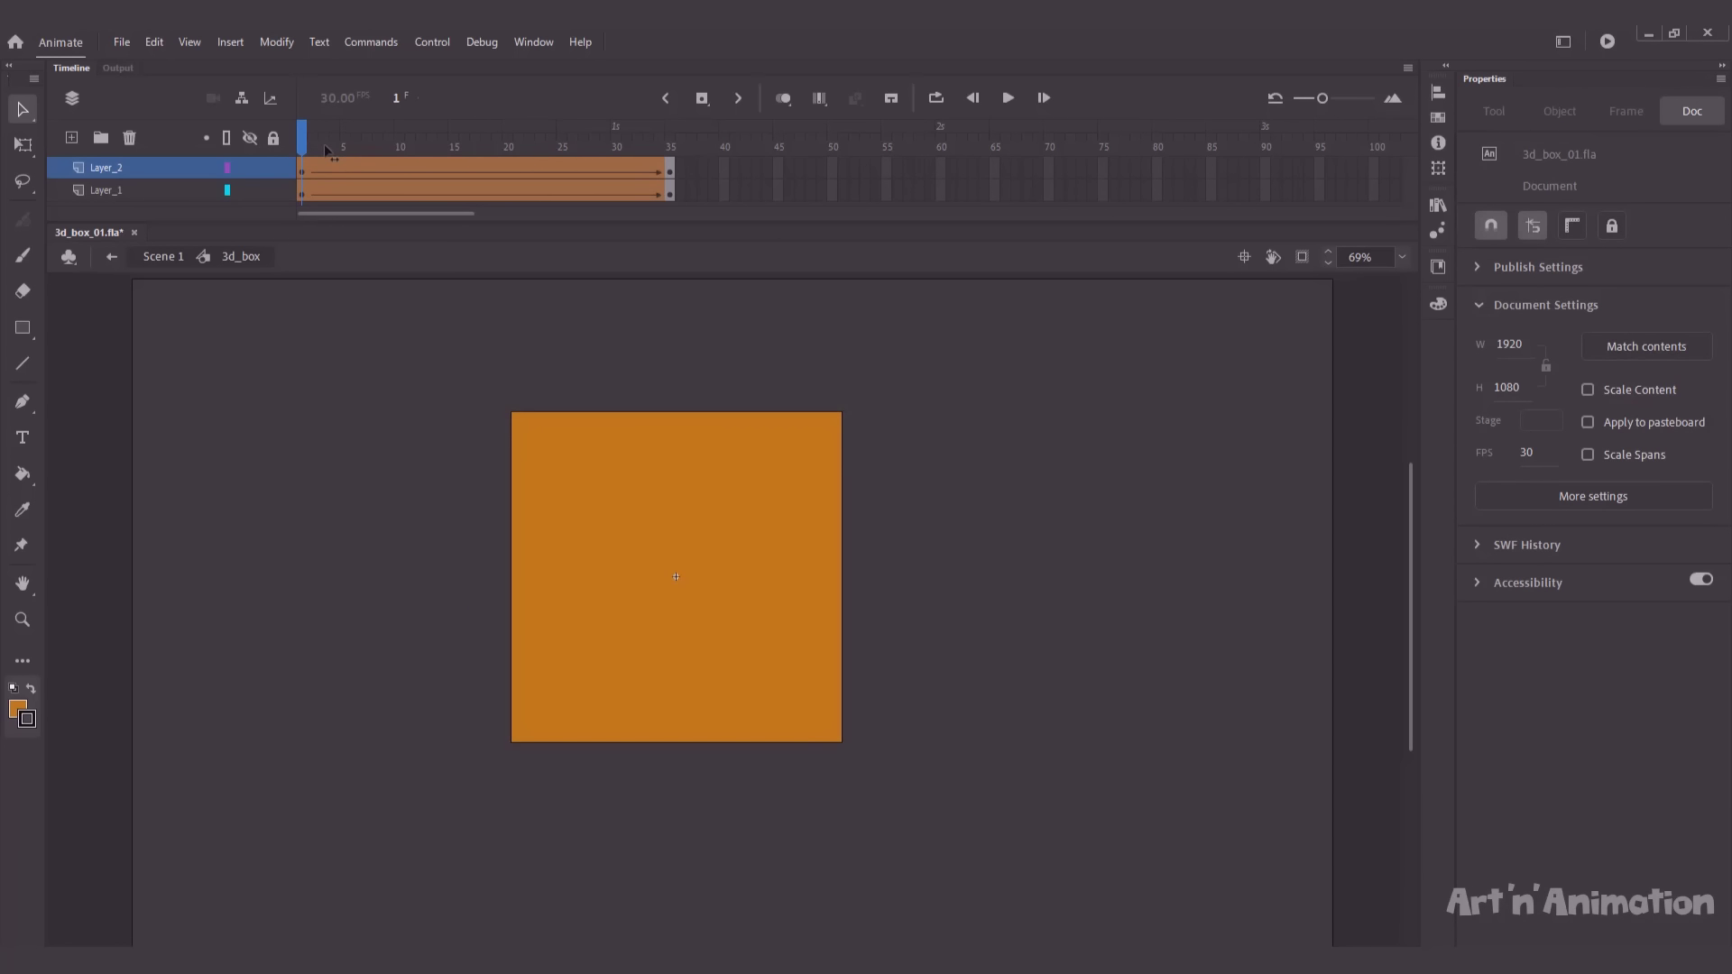
left_click_drag(325, 144, 658, 149)
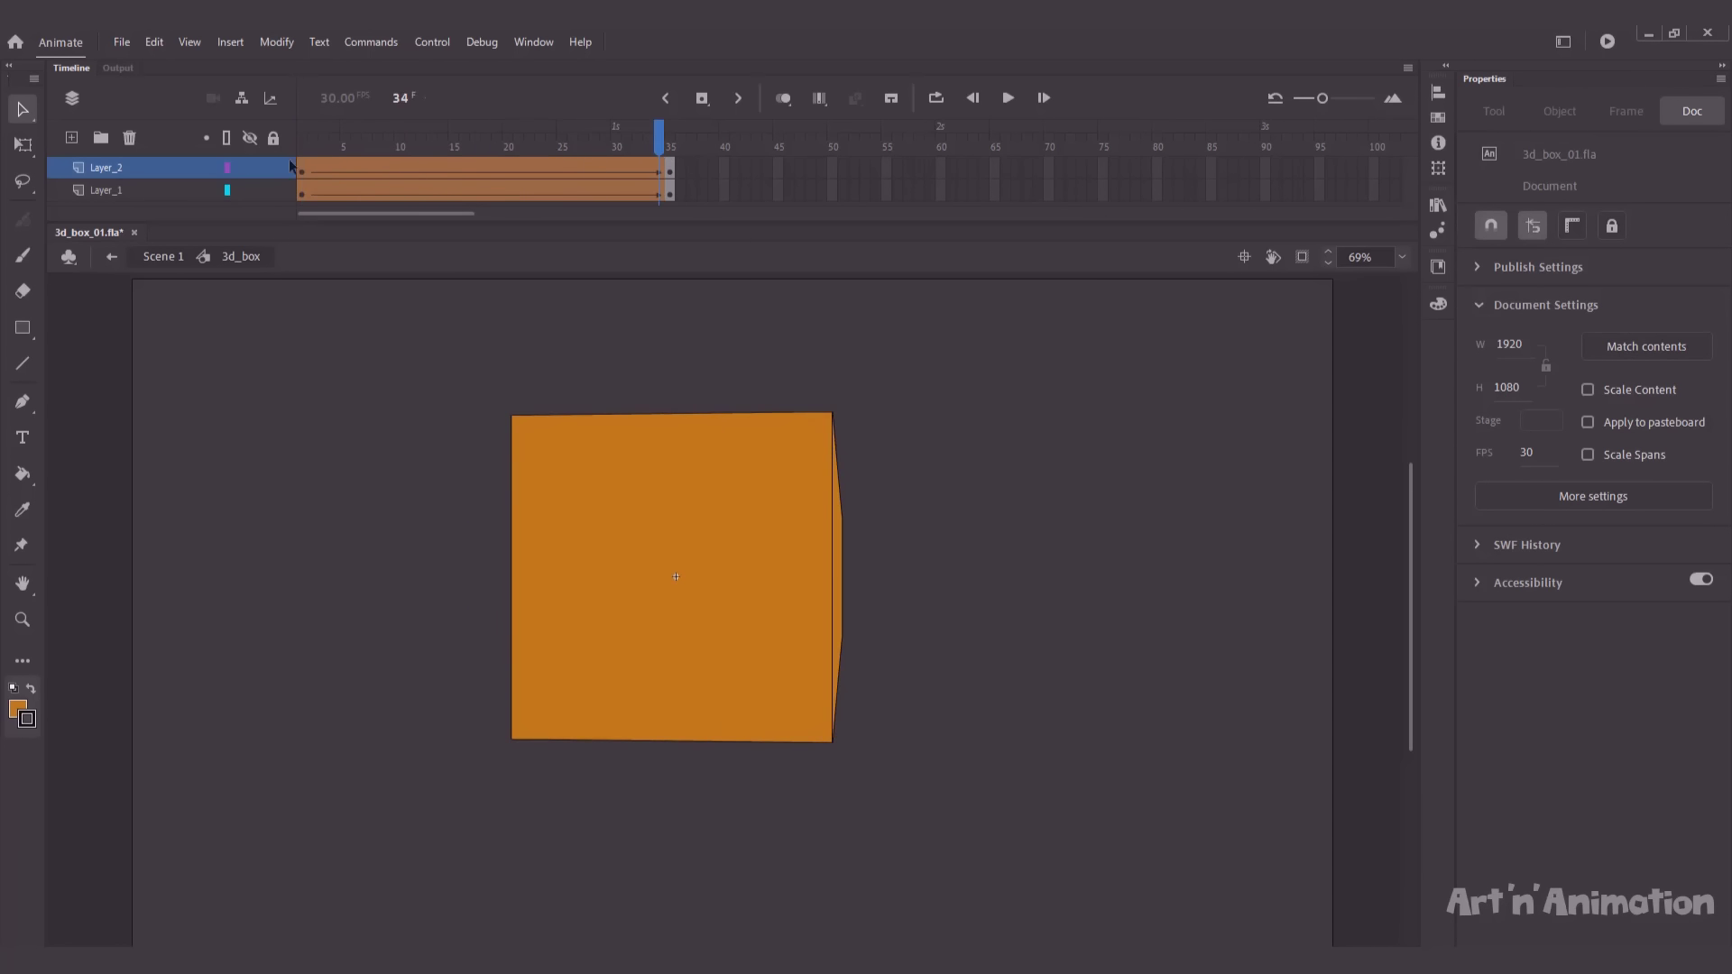
Return to Scene 1 and convert the 3d_box instance into a graphic symbol named main_box.
left_click(161, 262)
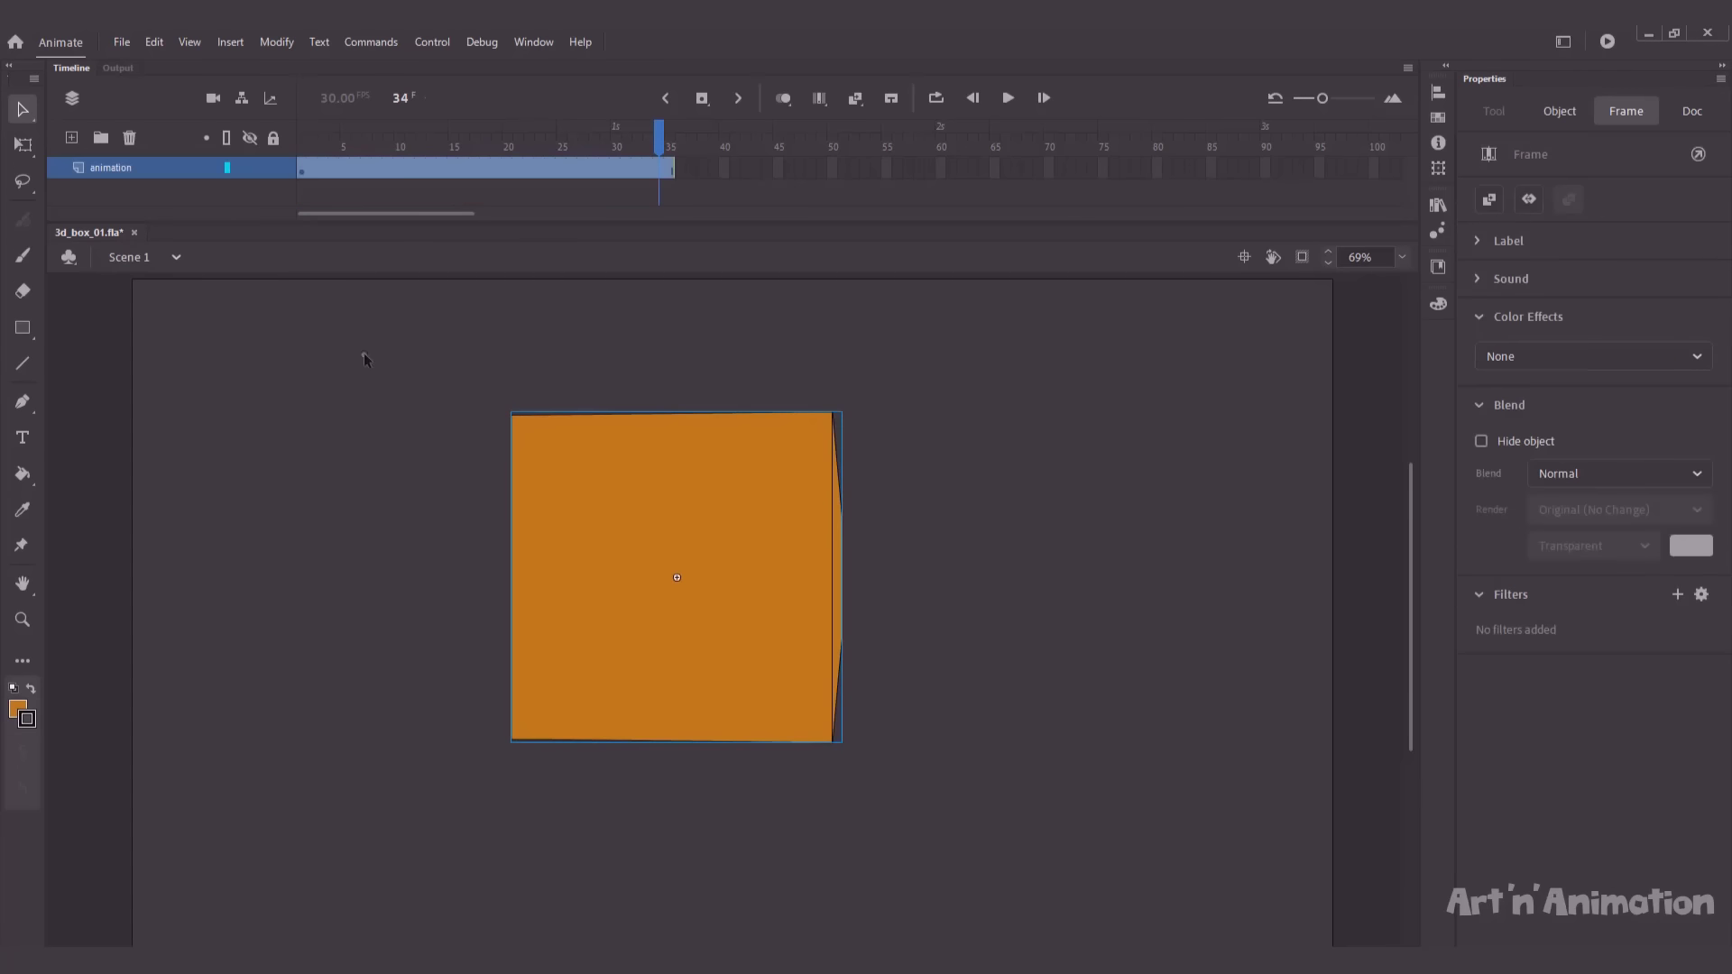
left_click(610, 473)
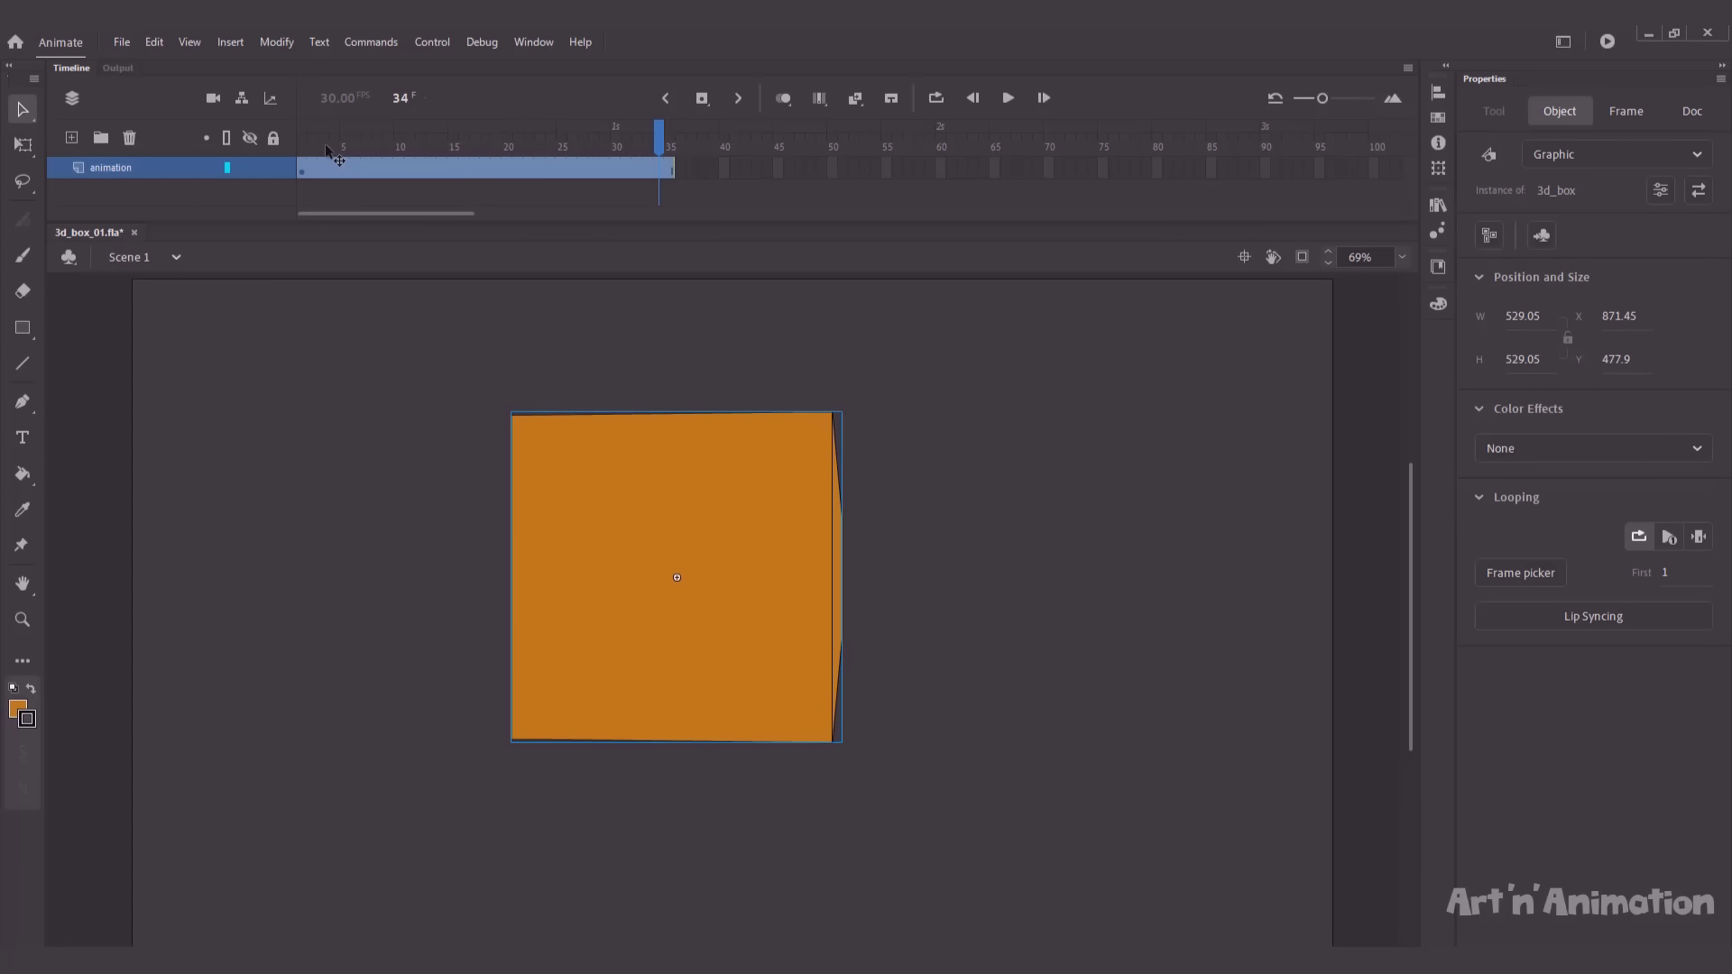
key("F8")
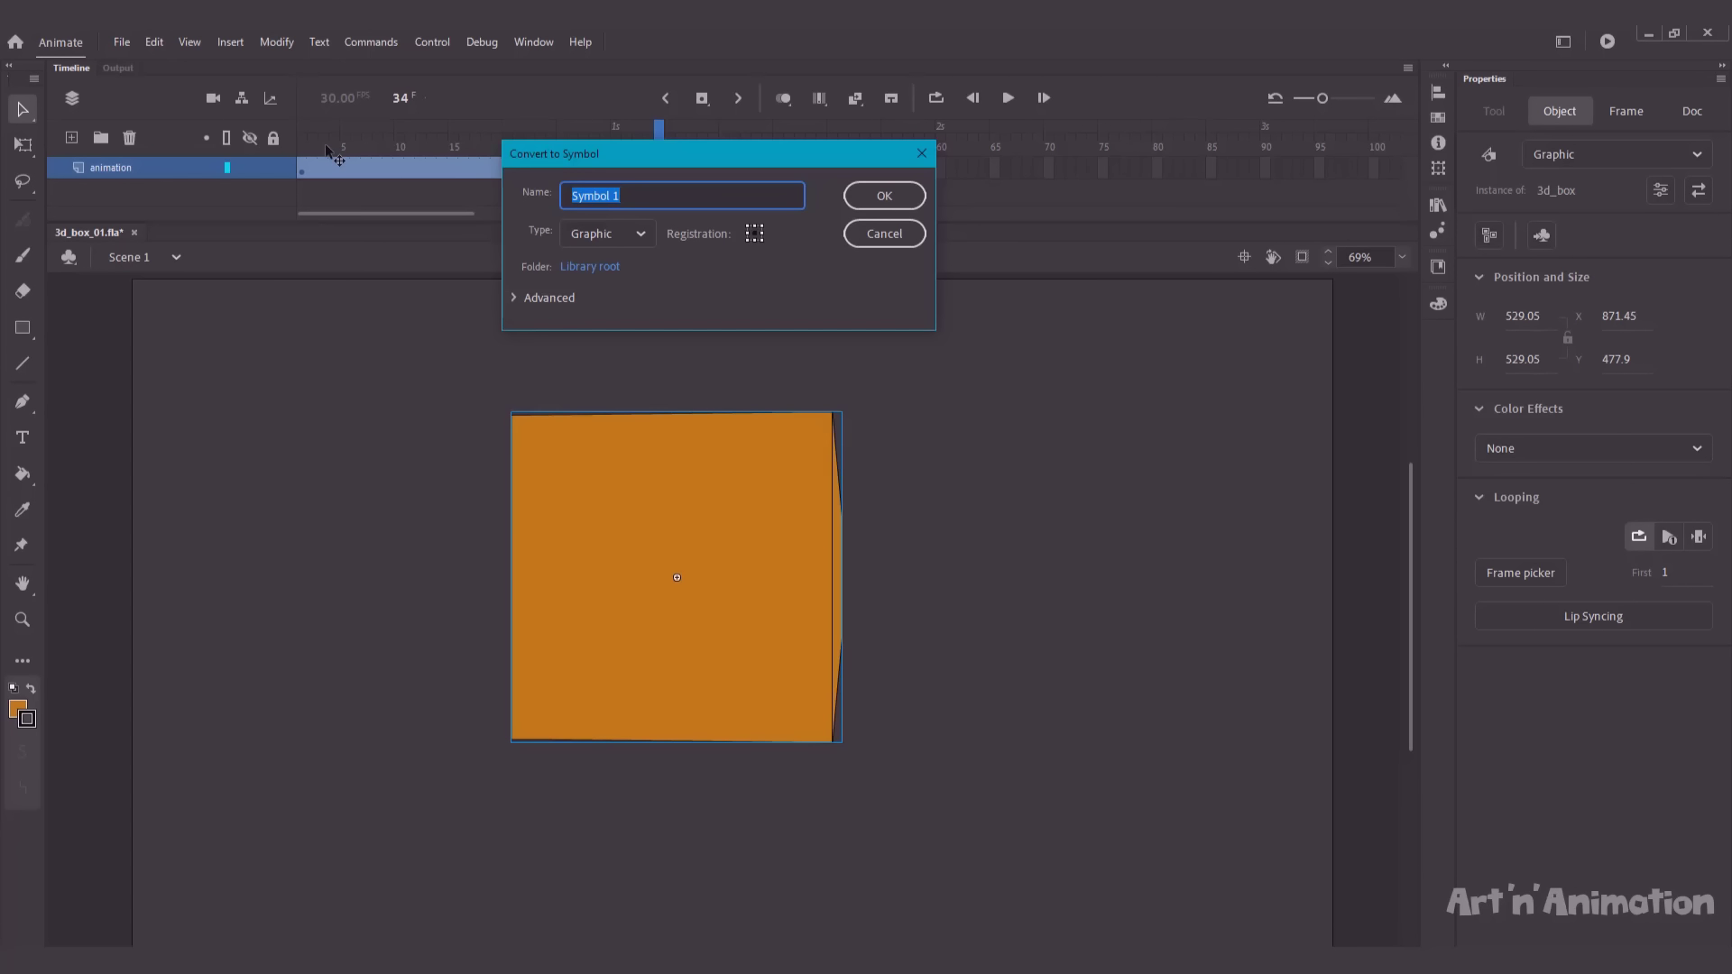
type("main_")
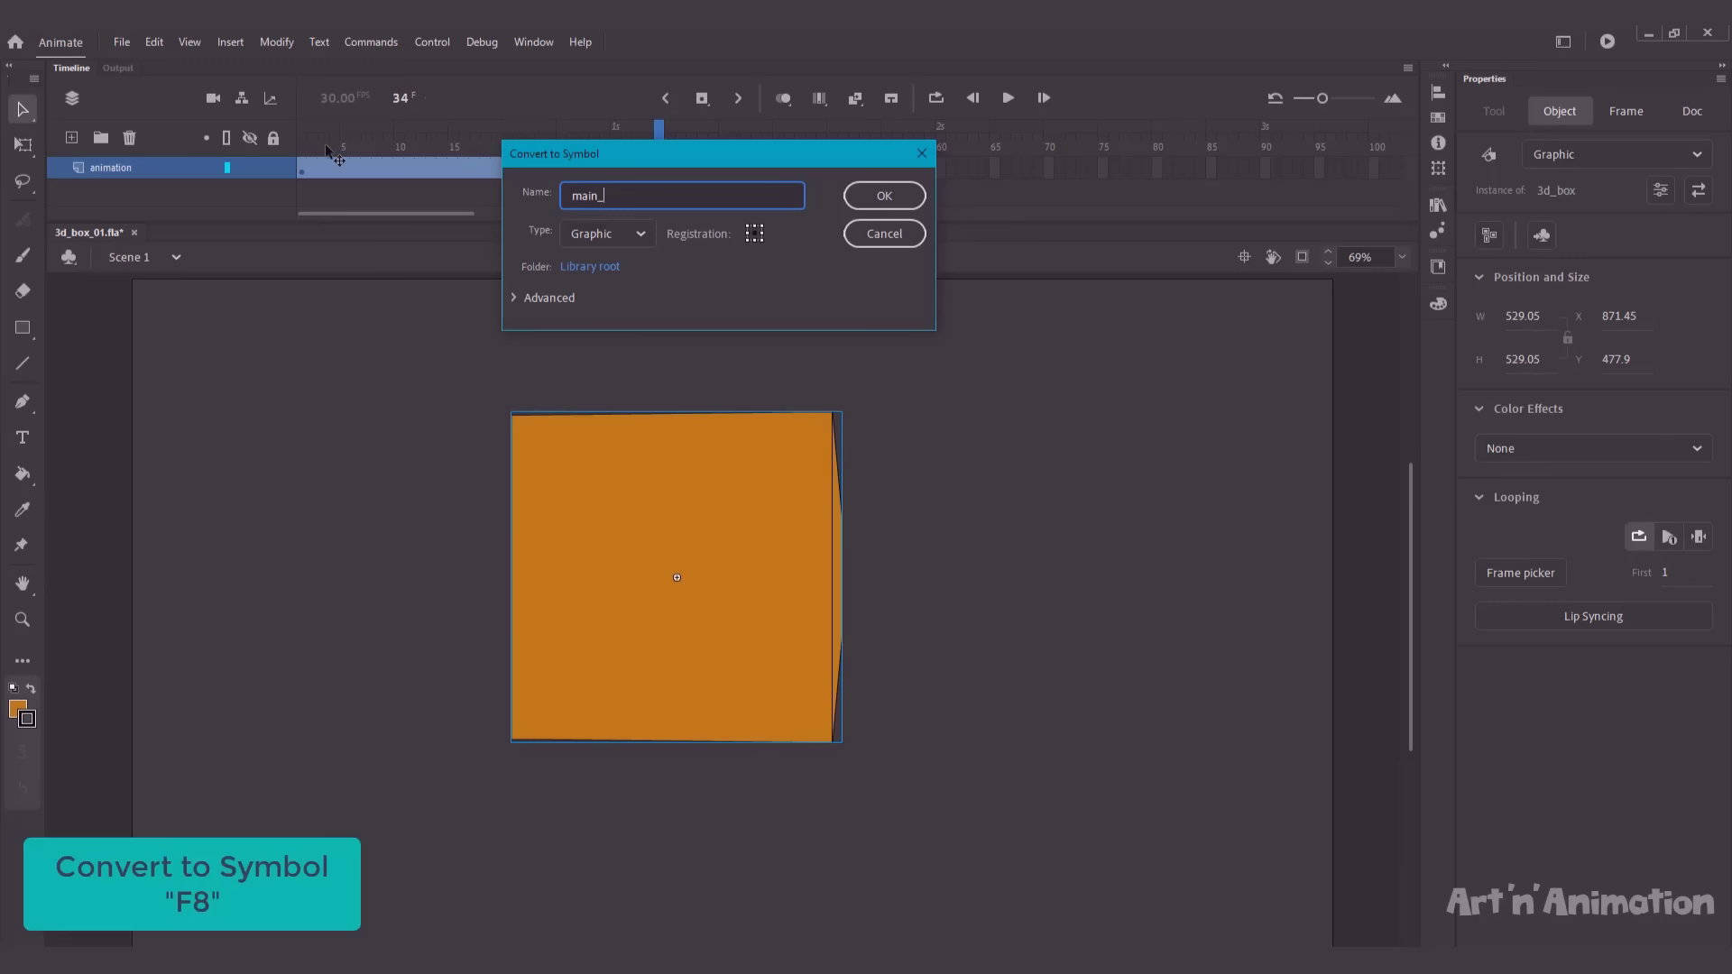
type("box")
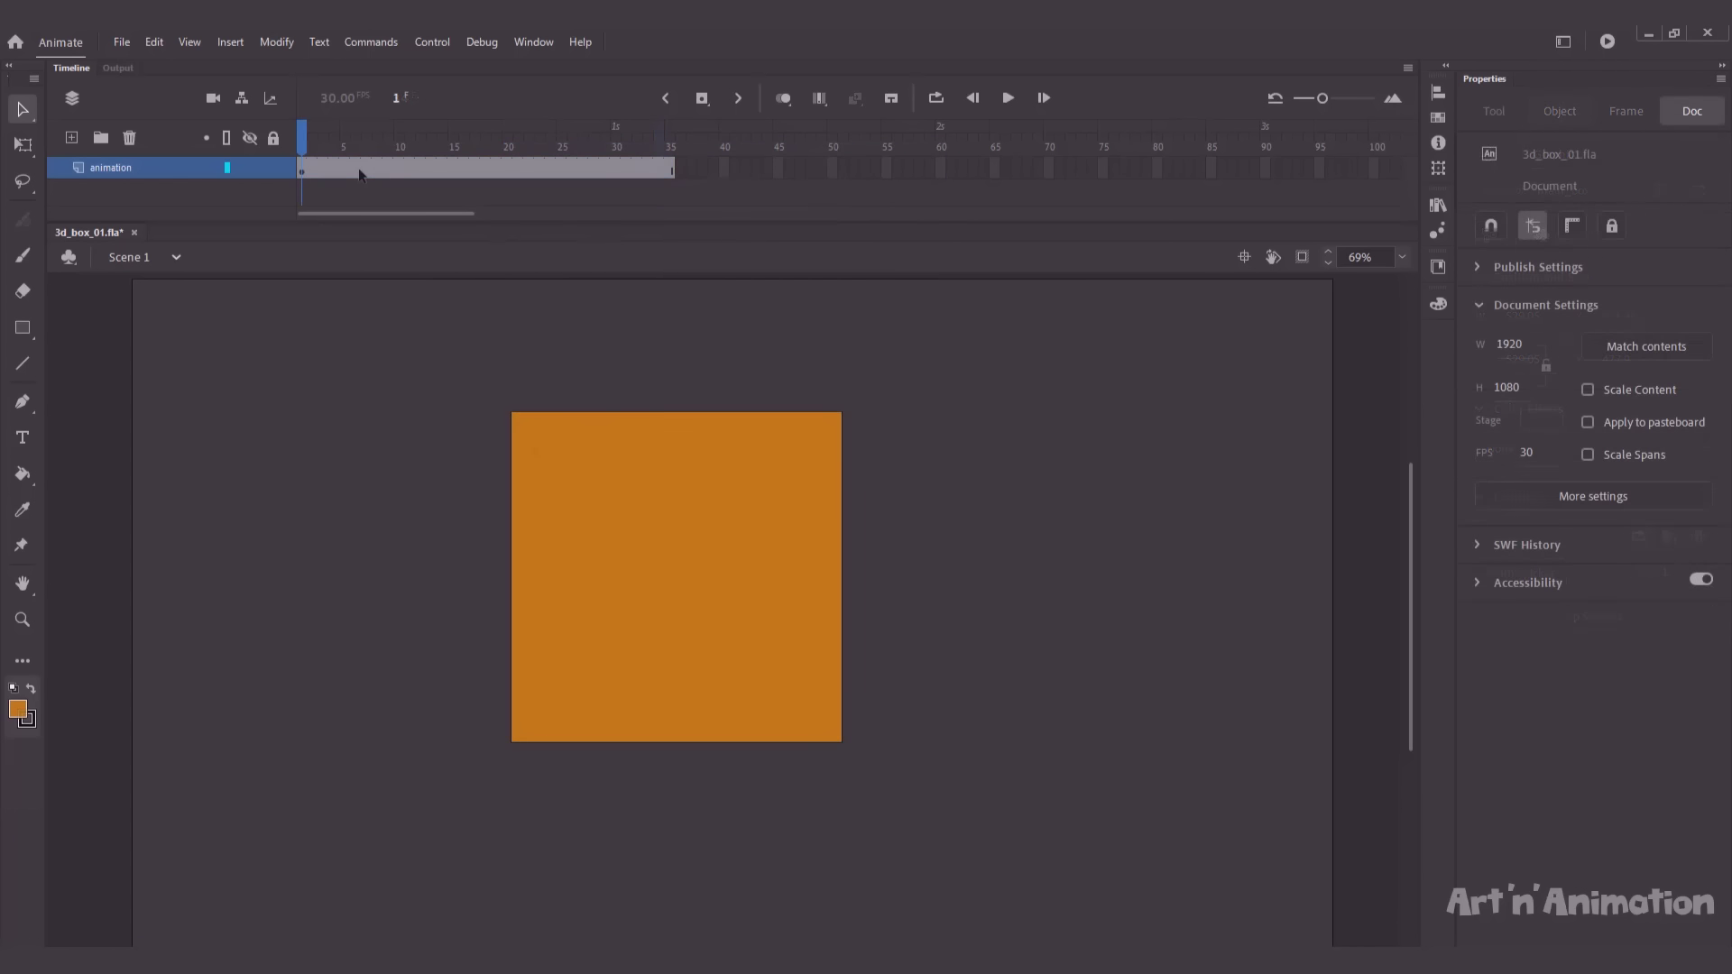
Inside main_box, add a new layer and draw a tall, narrow orange rectangle left of the box at frame 2.
double_click(616, 558)
left_click(72, 137)
left_click(313, 170)
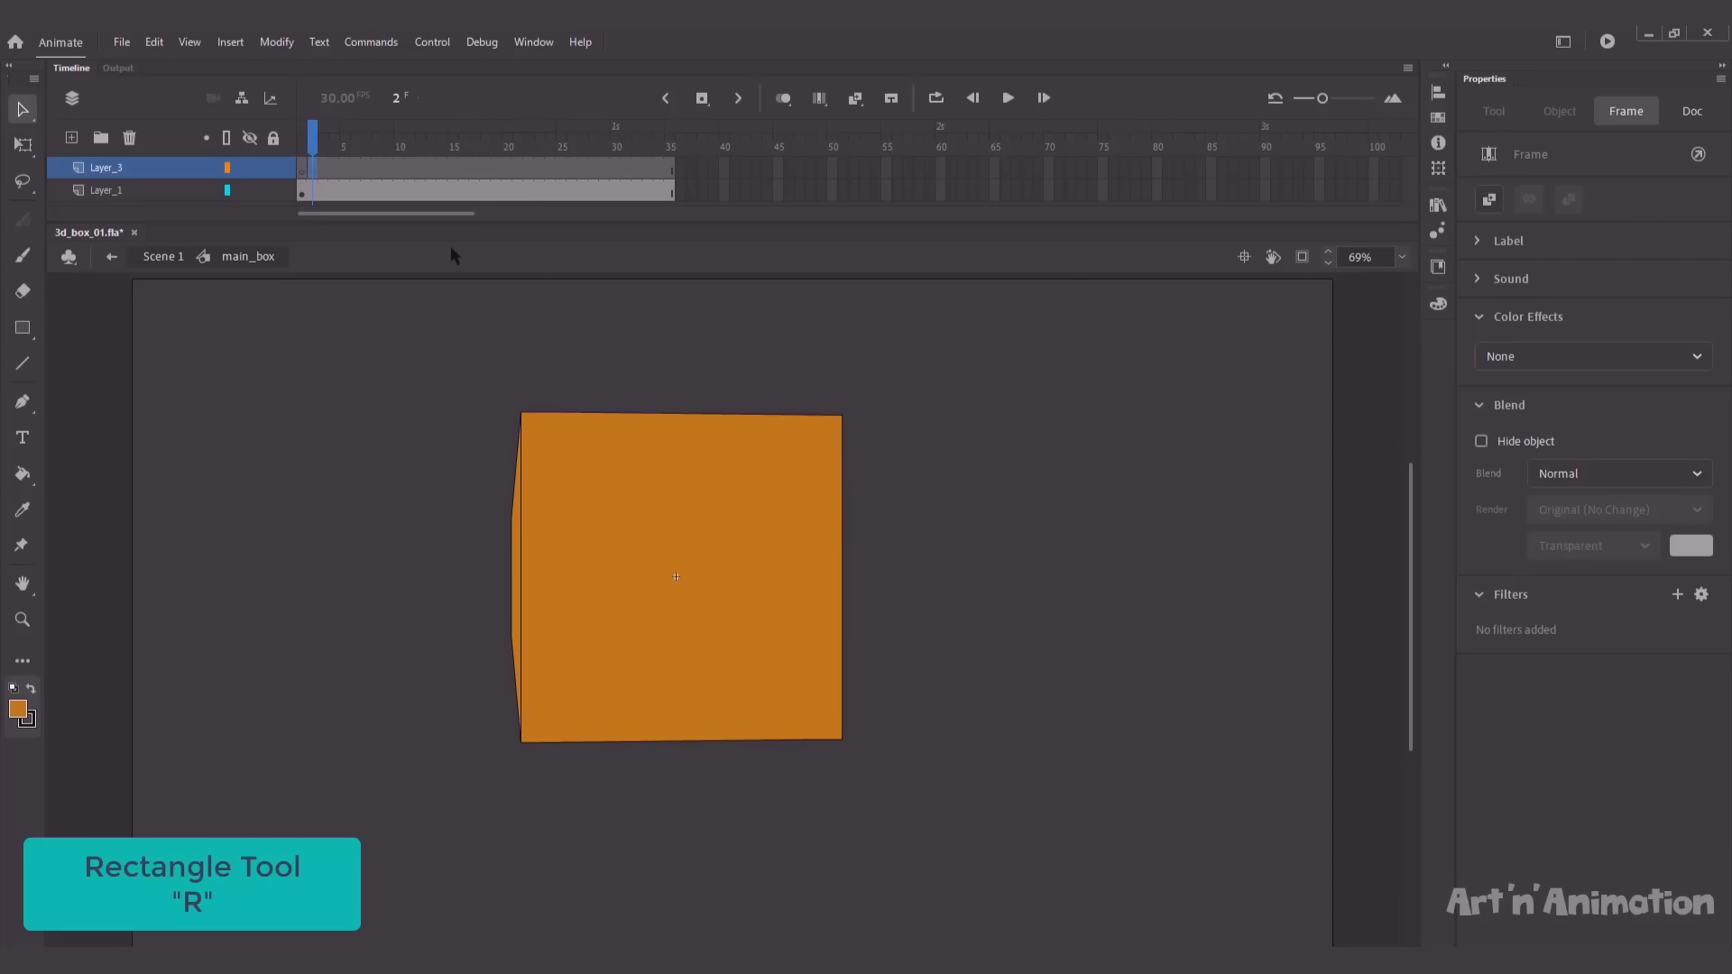
key("r")
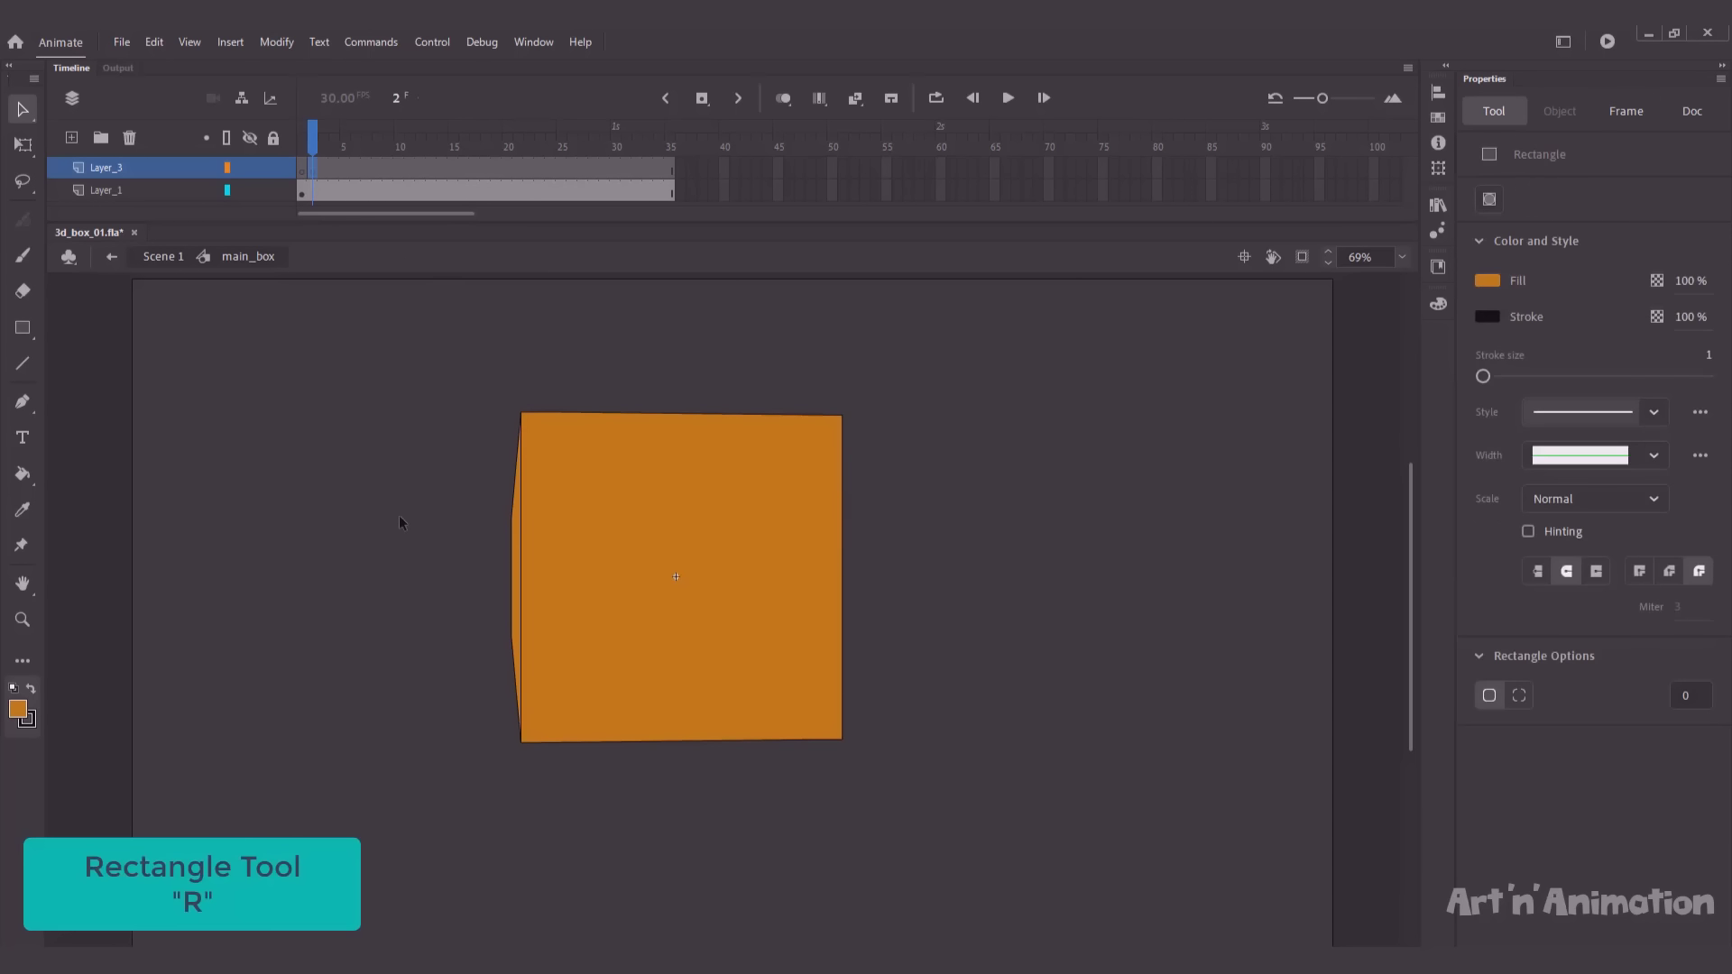
left_click_drag(379, 467, 434, 616)
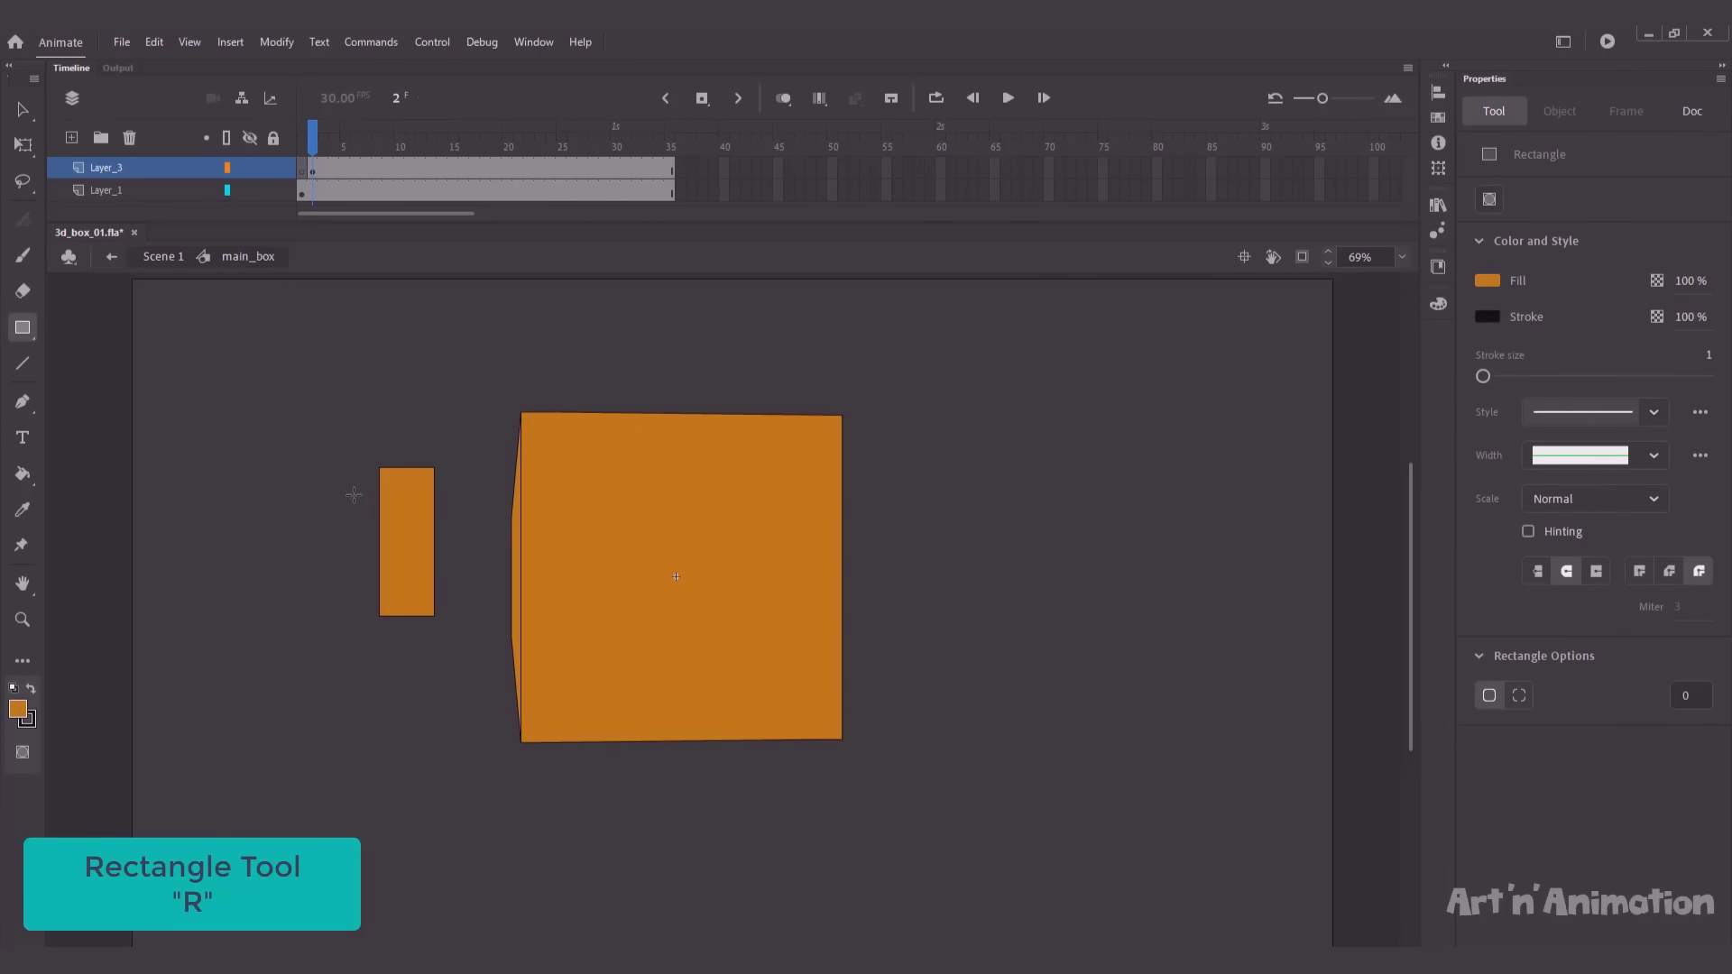
Show Layer_3 as outlines and reshape the narrow rectangle's corners to match the box's thin left face at frame 2.
key("v")
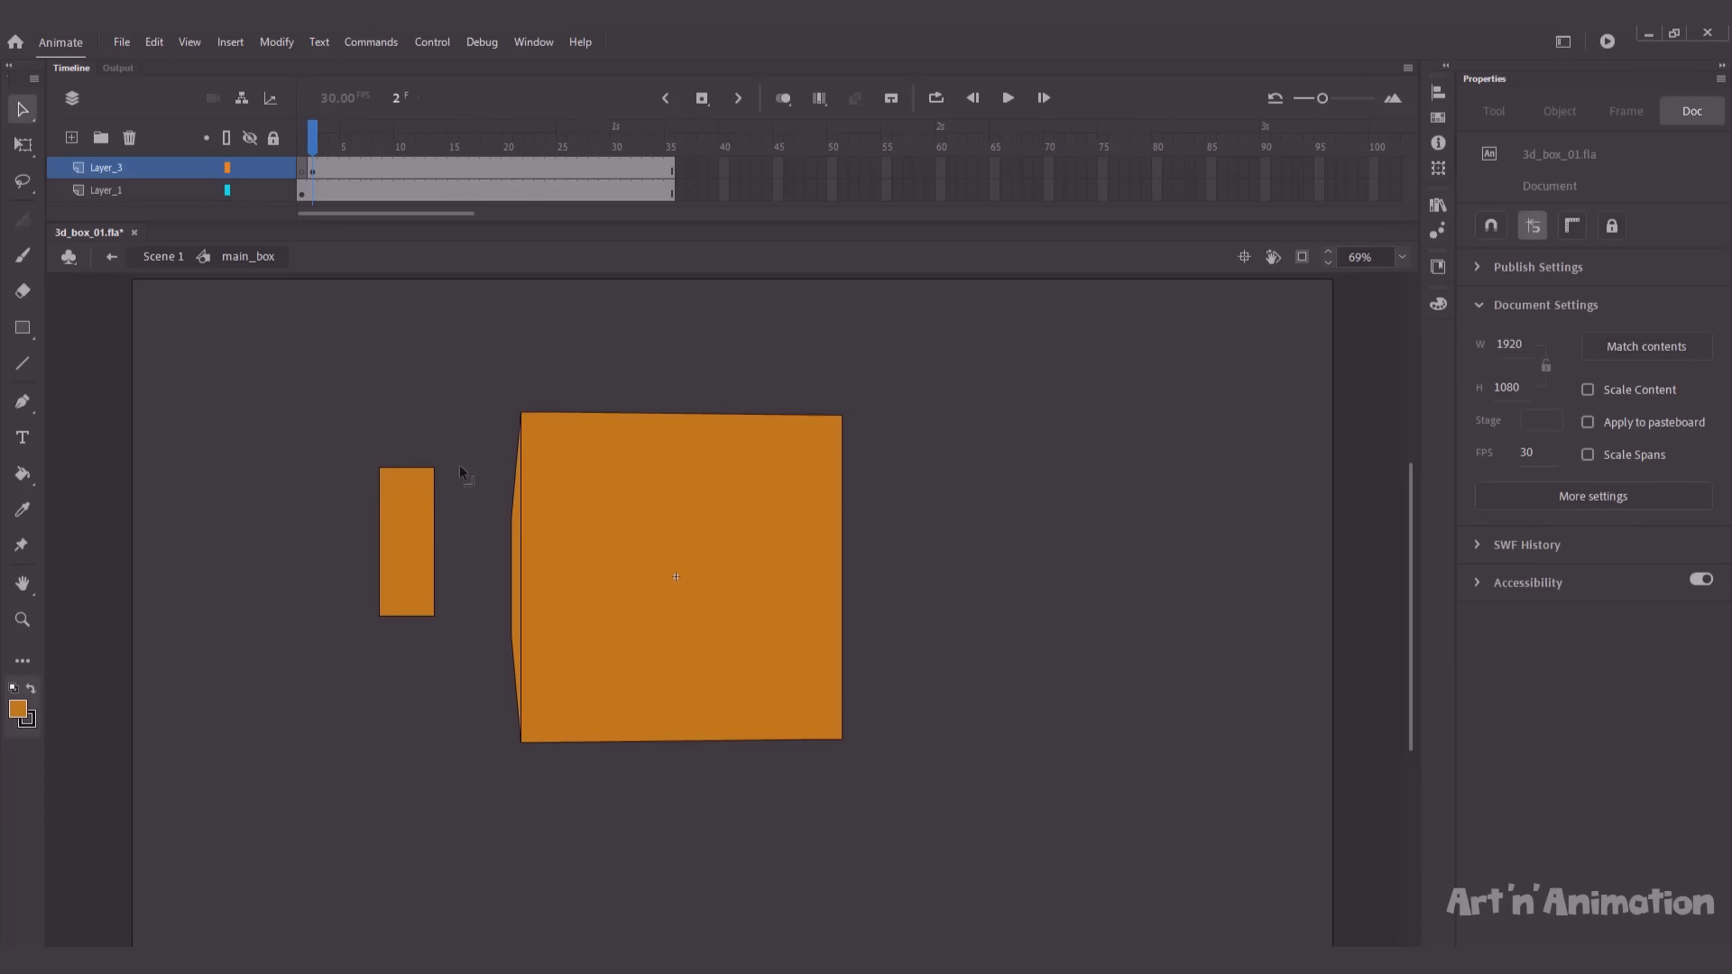
left_click_drag(434, 467, 520, 413)
left_click_drag(434, 616, 520, 742)
left_click(227, 168)
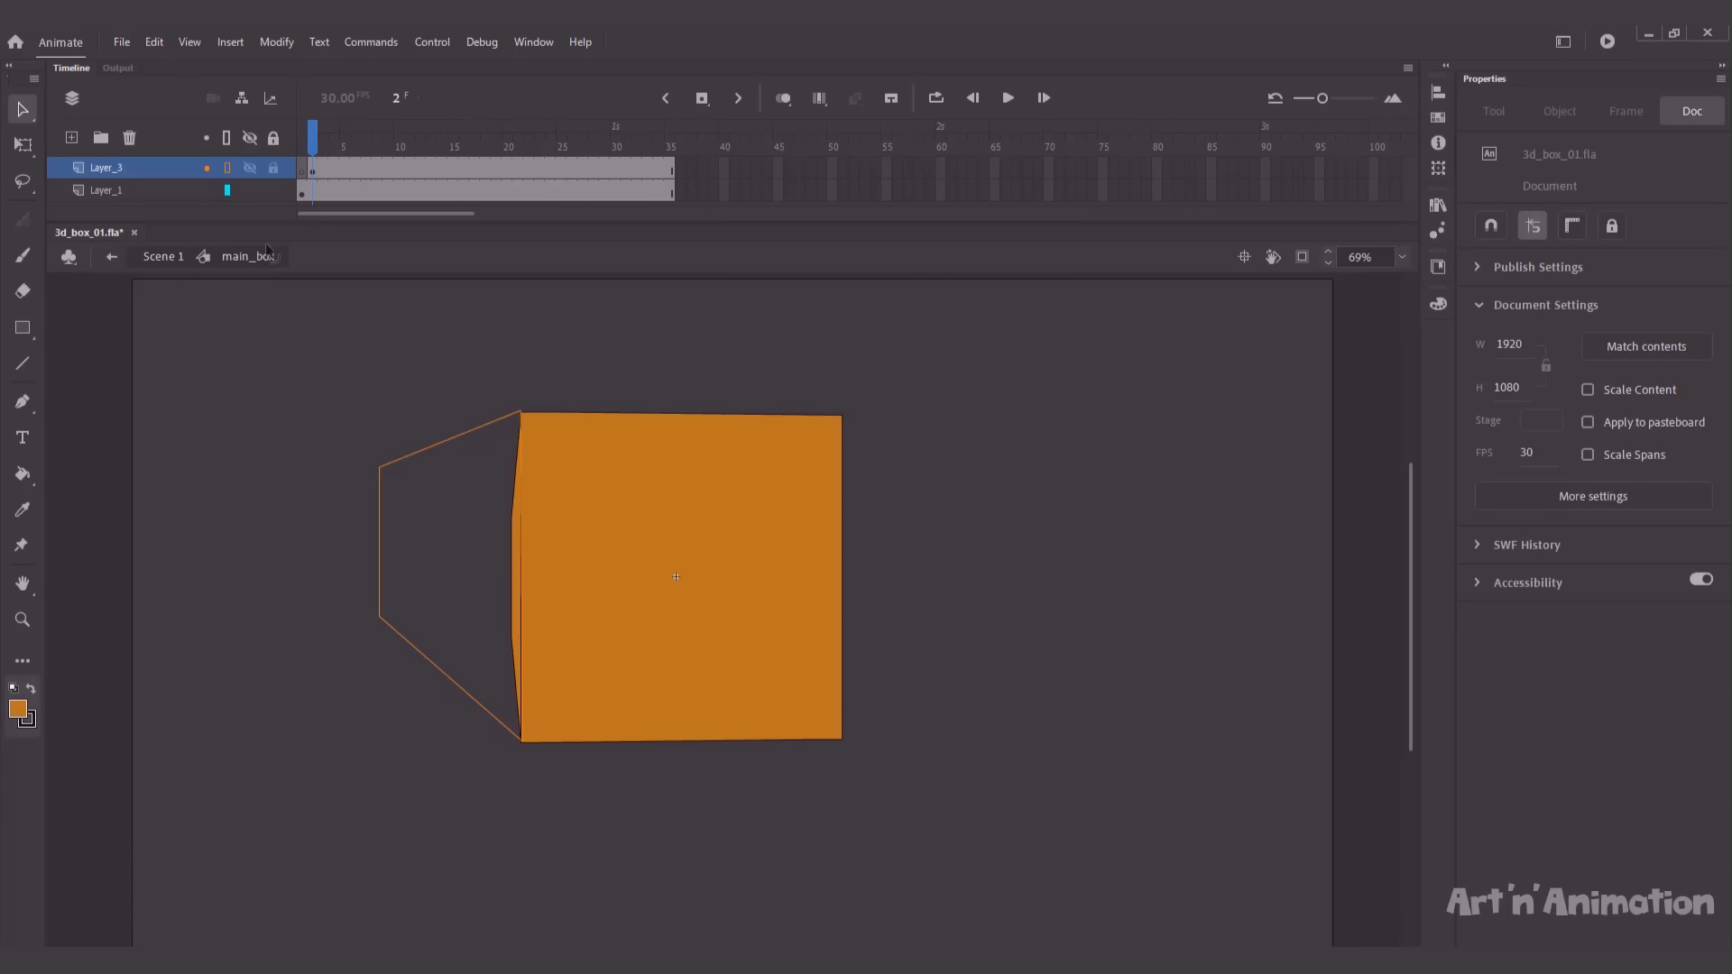
left_click_drag(379, 467, 512, 518)
left_click_drag(397, 631, 511, 645)
Add a keyframe at frame 18 of Layer_3 and fit the outline's four corners to the box's left face.
left_click_drag(374, 146, 476, 153)
left_click(487, 164)
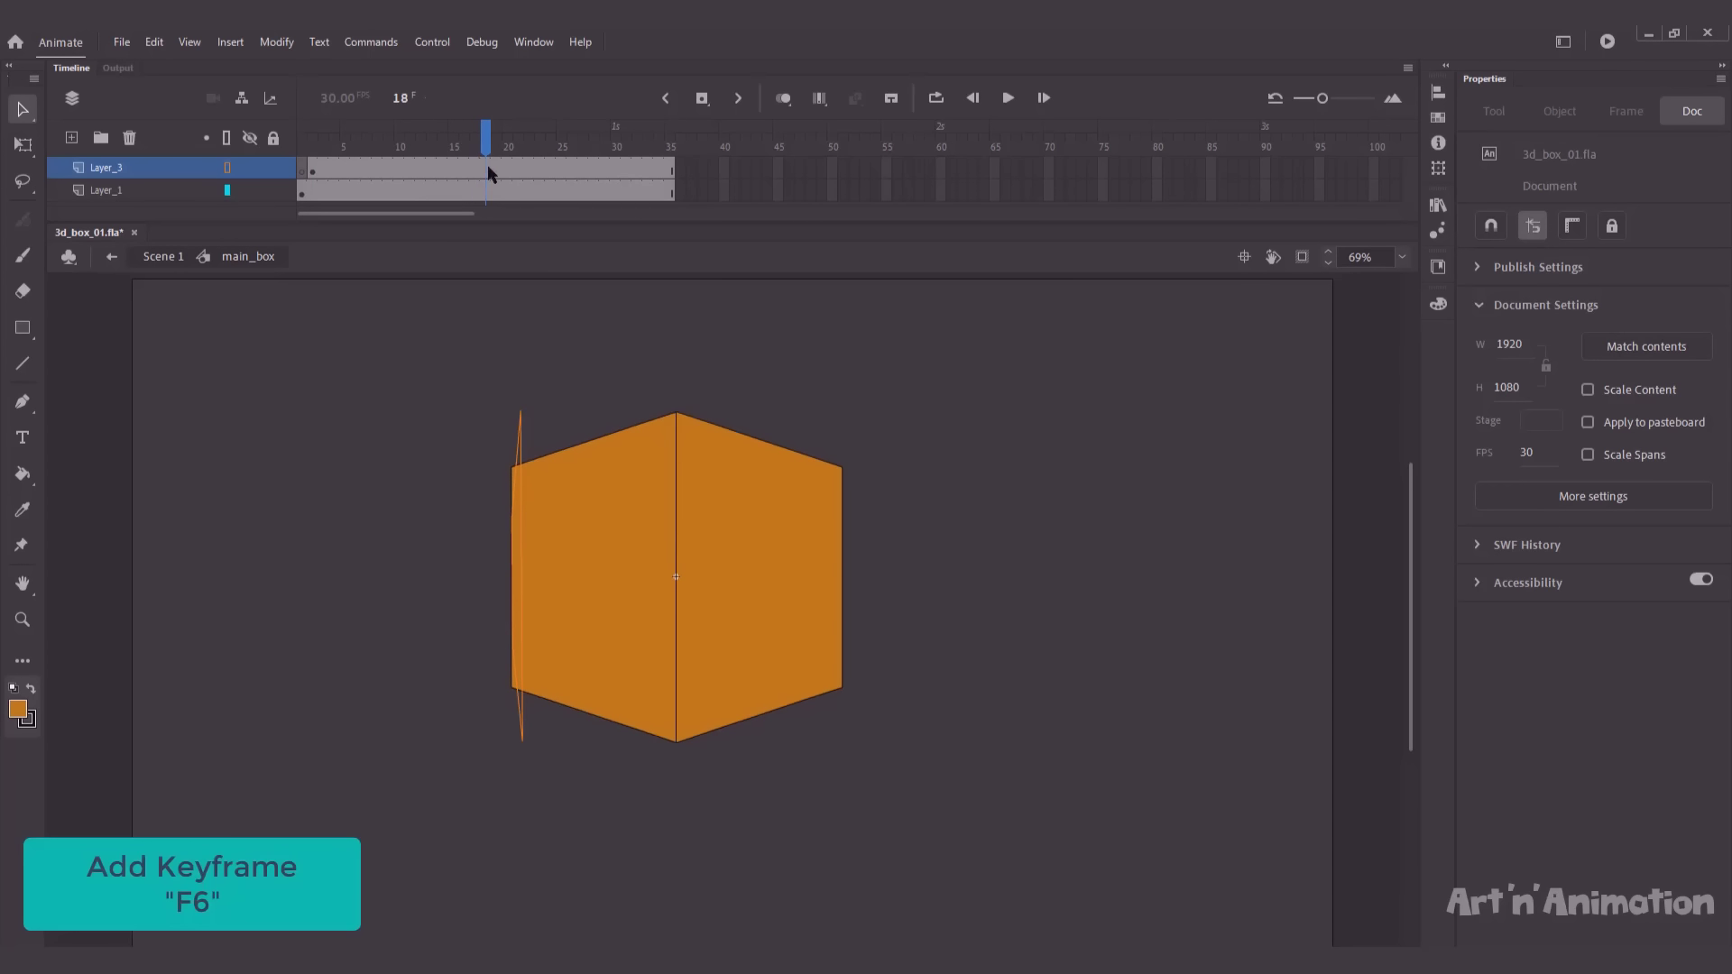
key("F6")
key("F6")
left_click_drag(522, 412, 673, 413)
left_click_drag(522, 742, 675, 743)
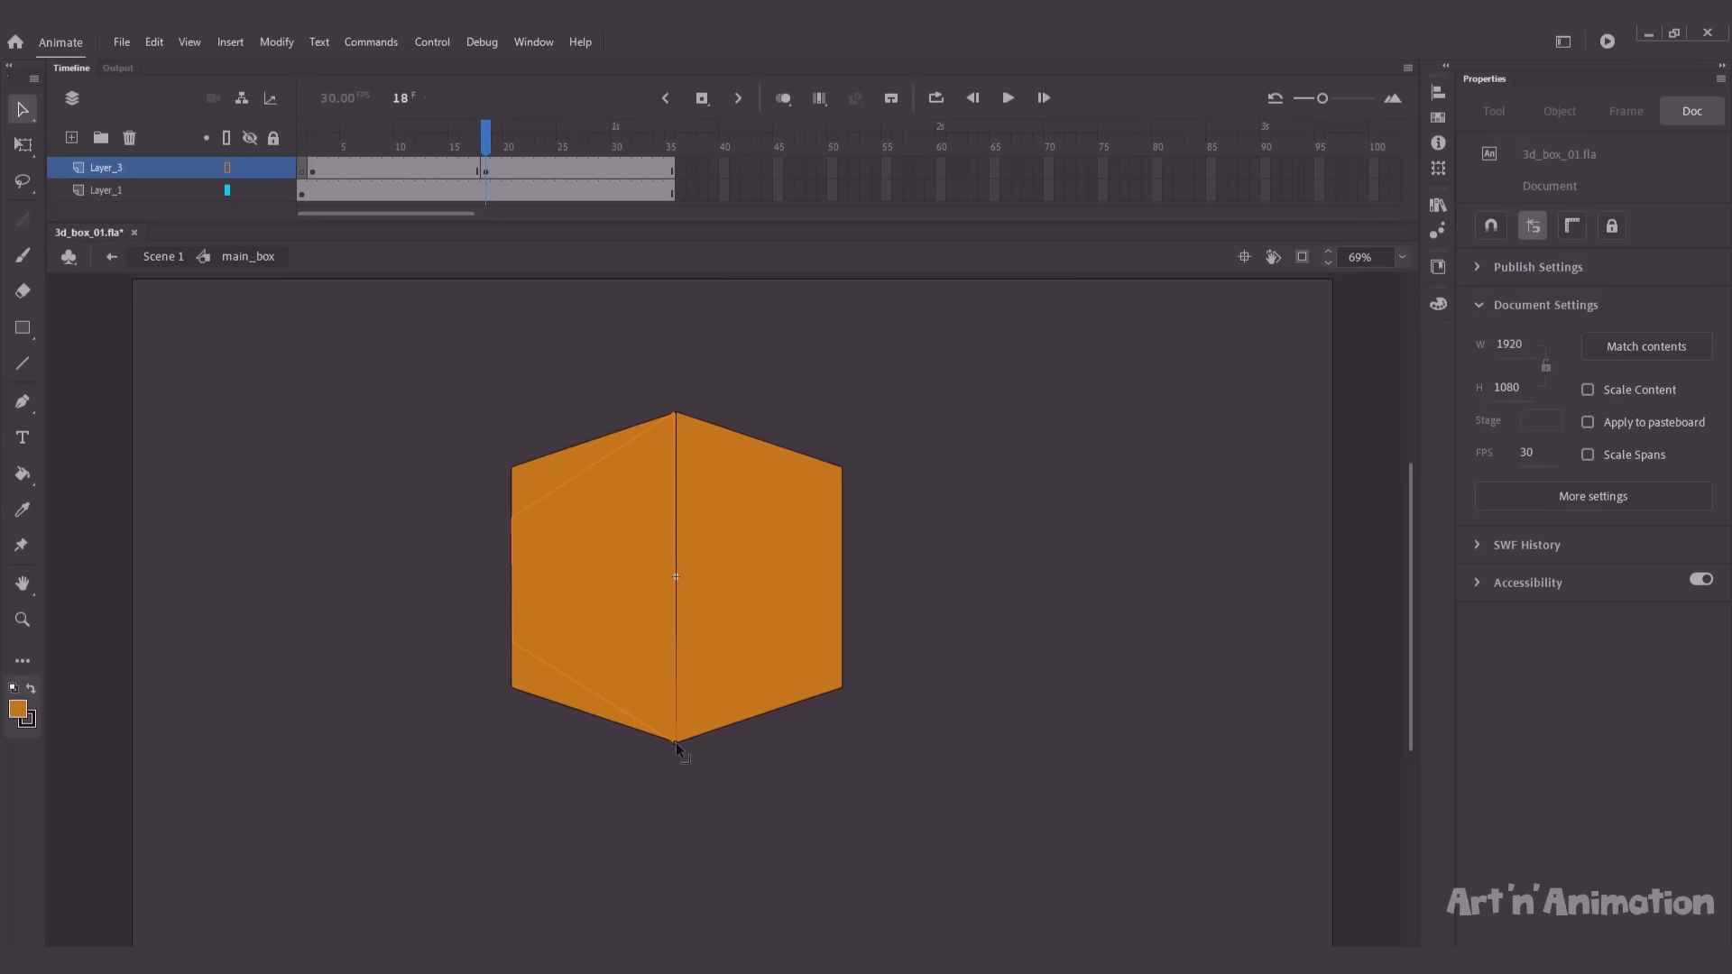
left_click_drag(511, 674, 511, 691)
left_click_drag(511, 516, 511, 466)
left_click(512, 693)
left_click(1037, 472)
Enable snapping to objects and refine the frame 18 shape's lower-left and upper-right corners against the box's left face.
left_click(1491, 228)
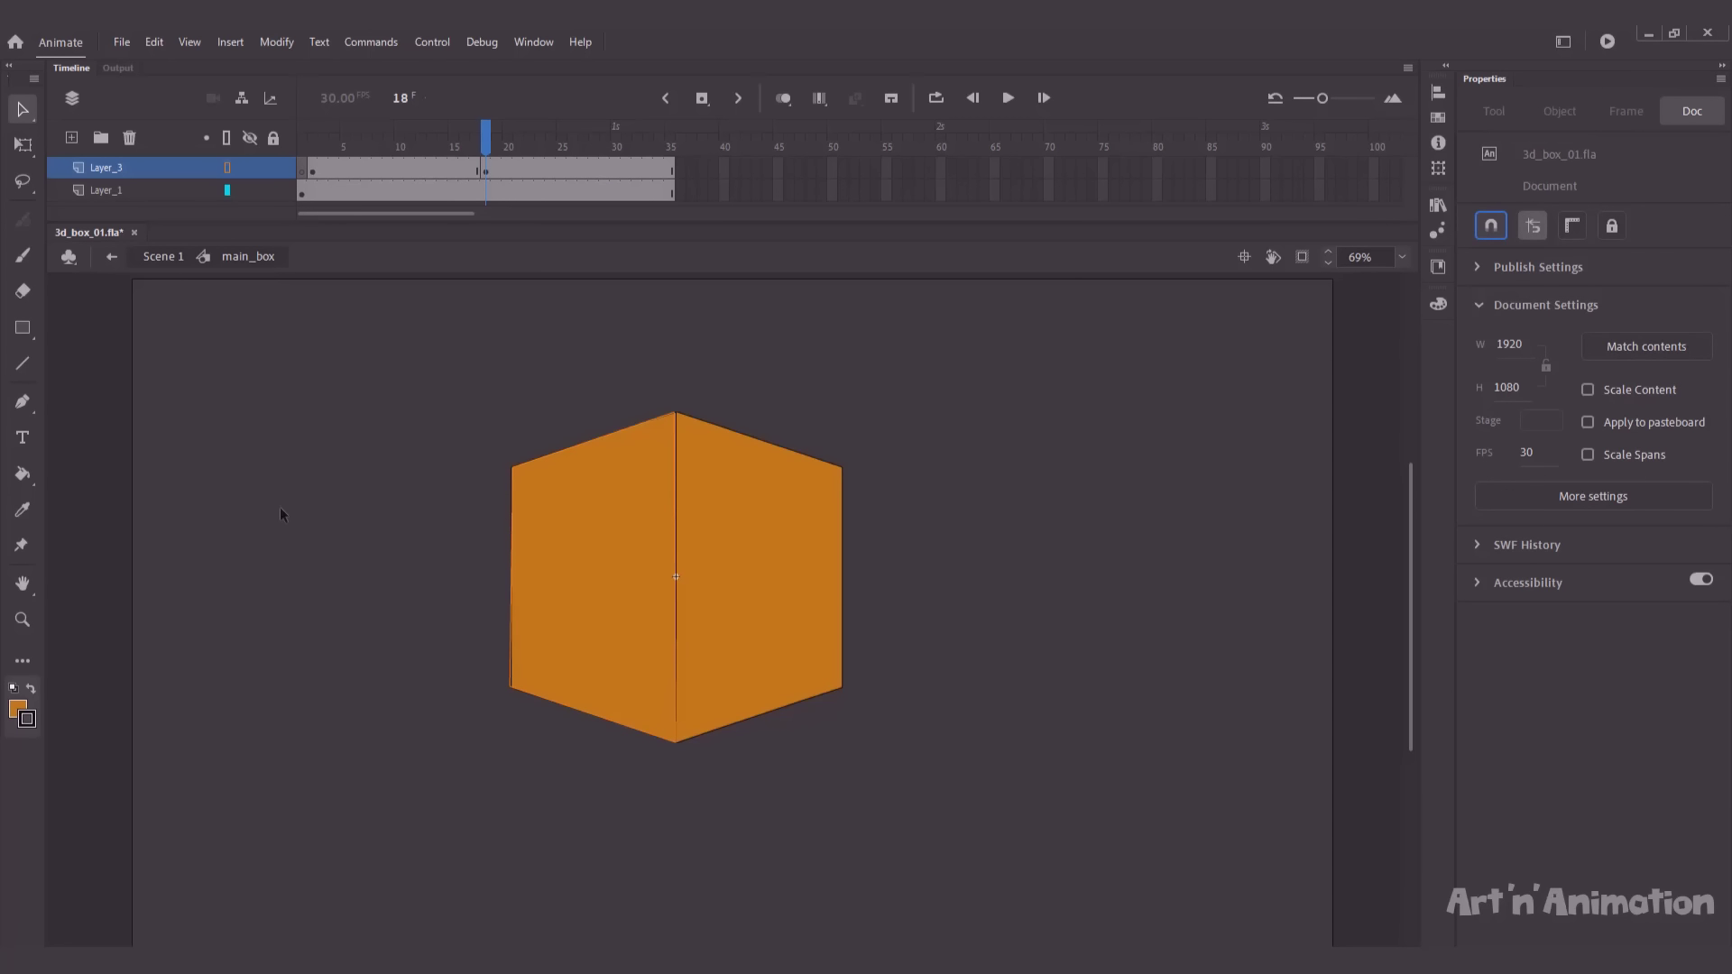
left_click(516, 690)
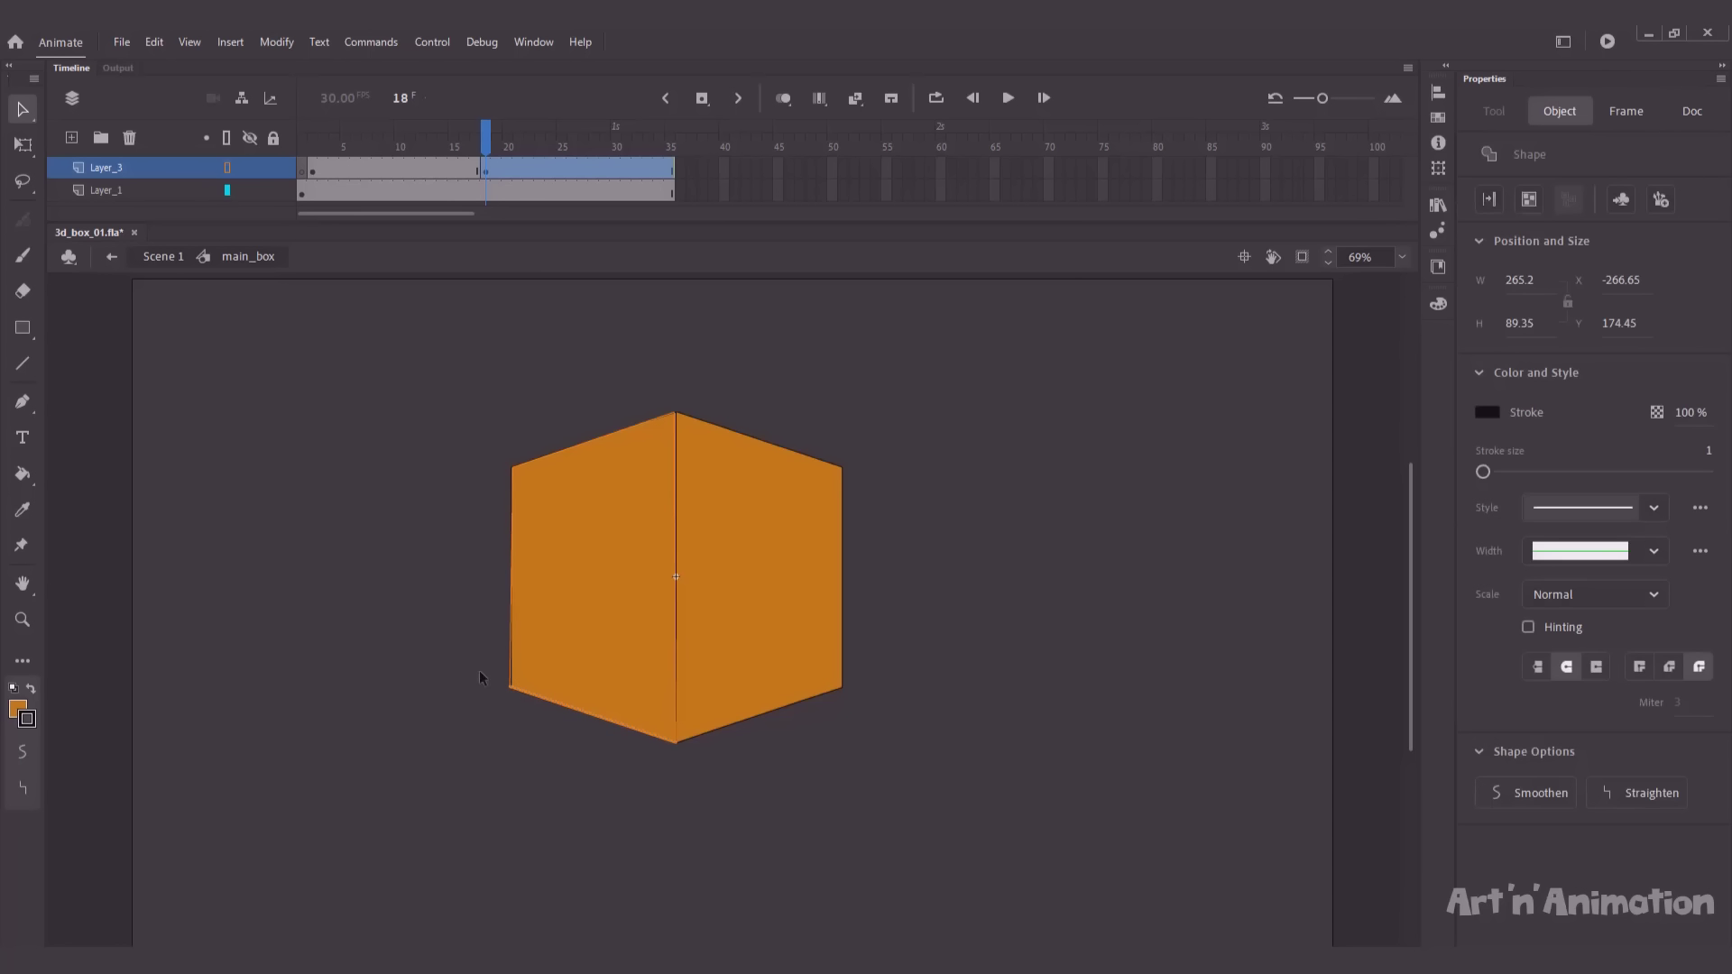
left_click(494, 614)
left_click_drag(488, 696, 508, 688)
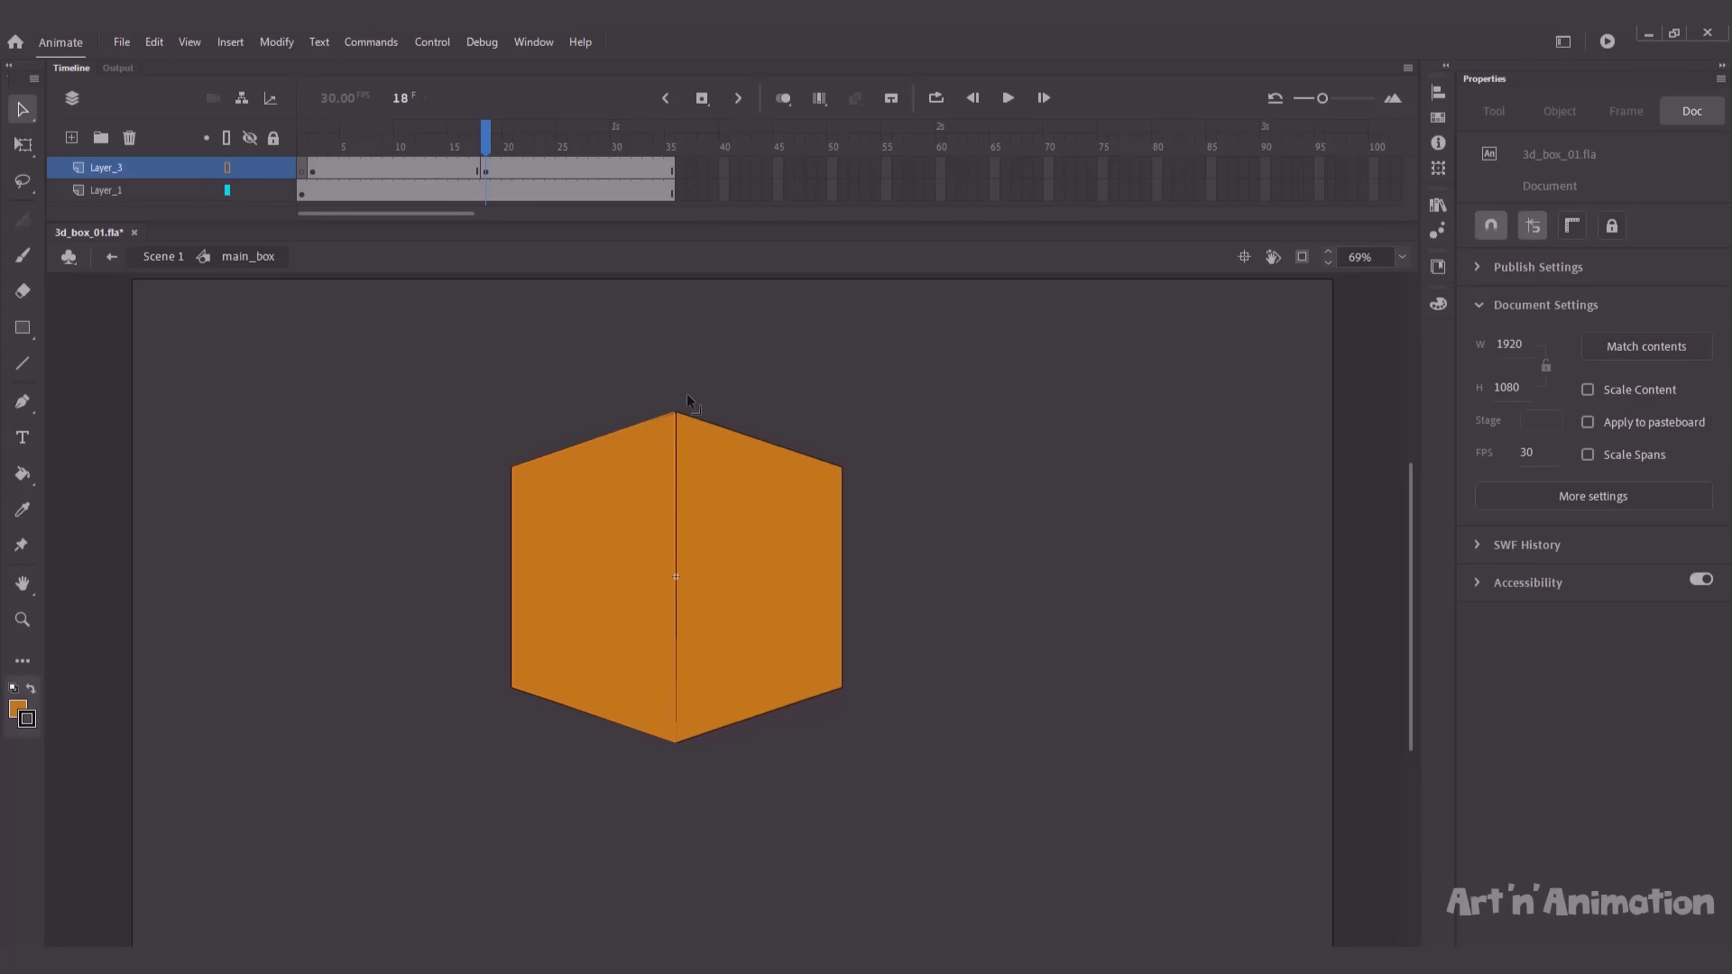
left_click_drag(687, 395, 677, 414)
Add a keyframe at frame 35 of Layer_3 and stretch the shape's corners to cover the full square face.
left_click(667, 168)
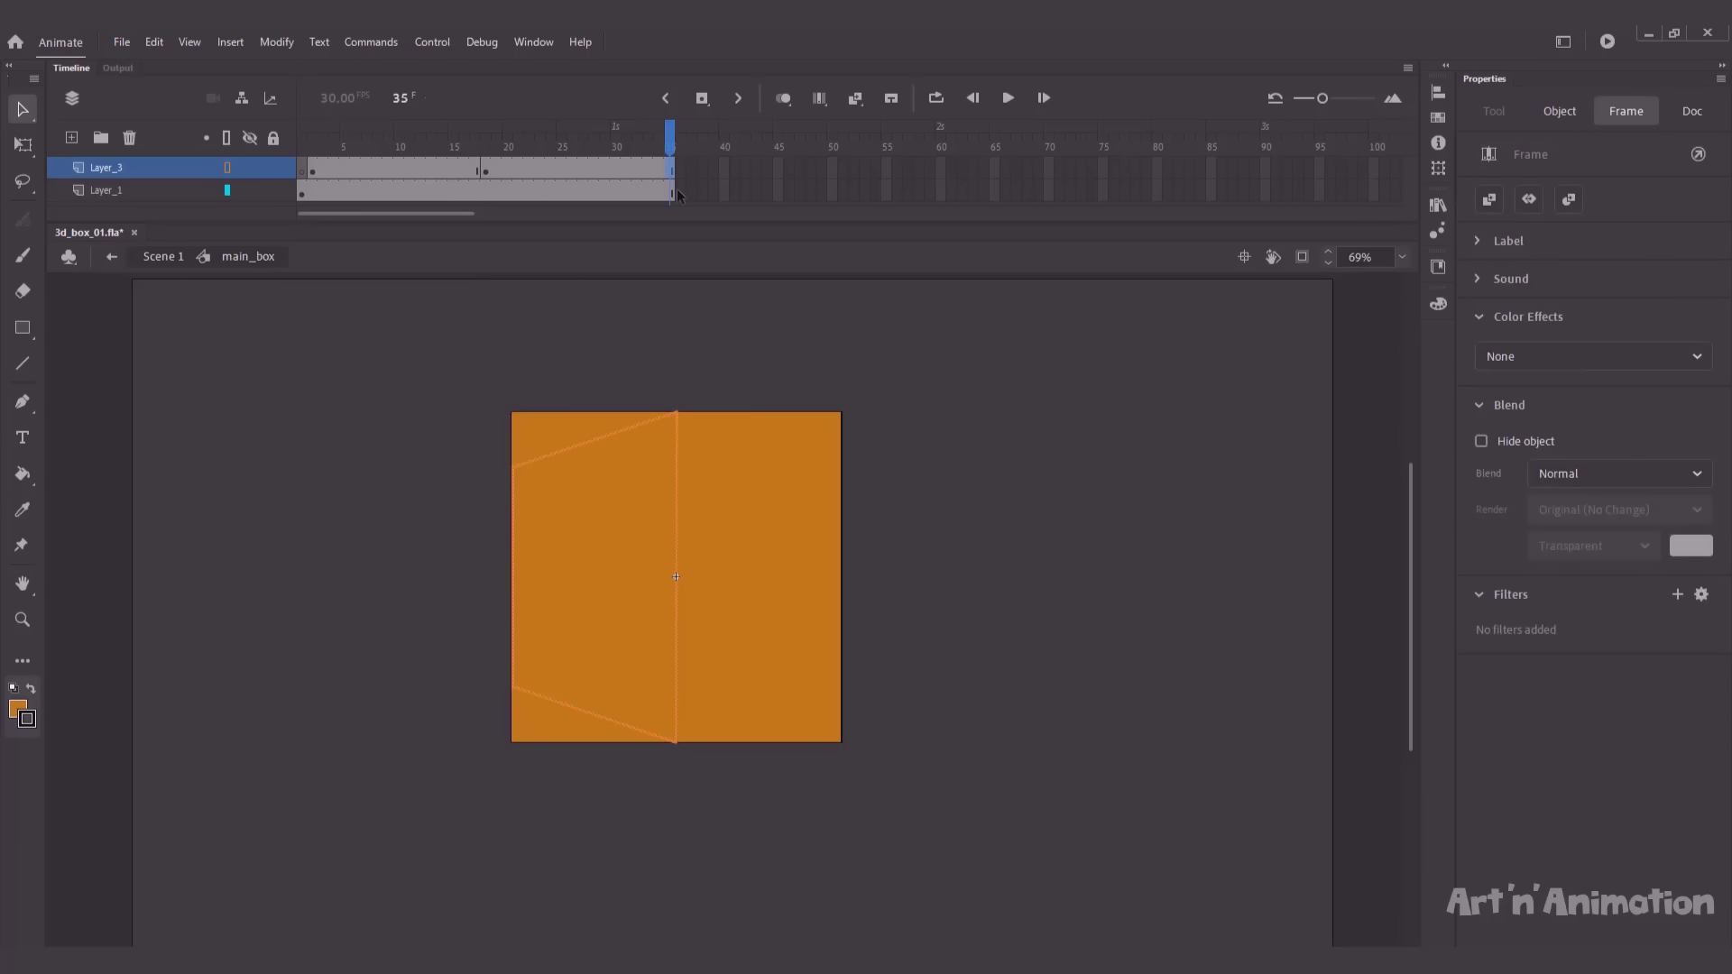
key("F6")
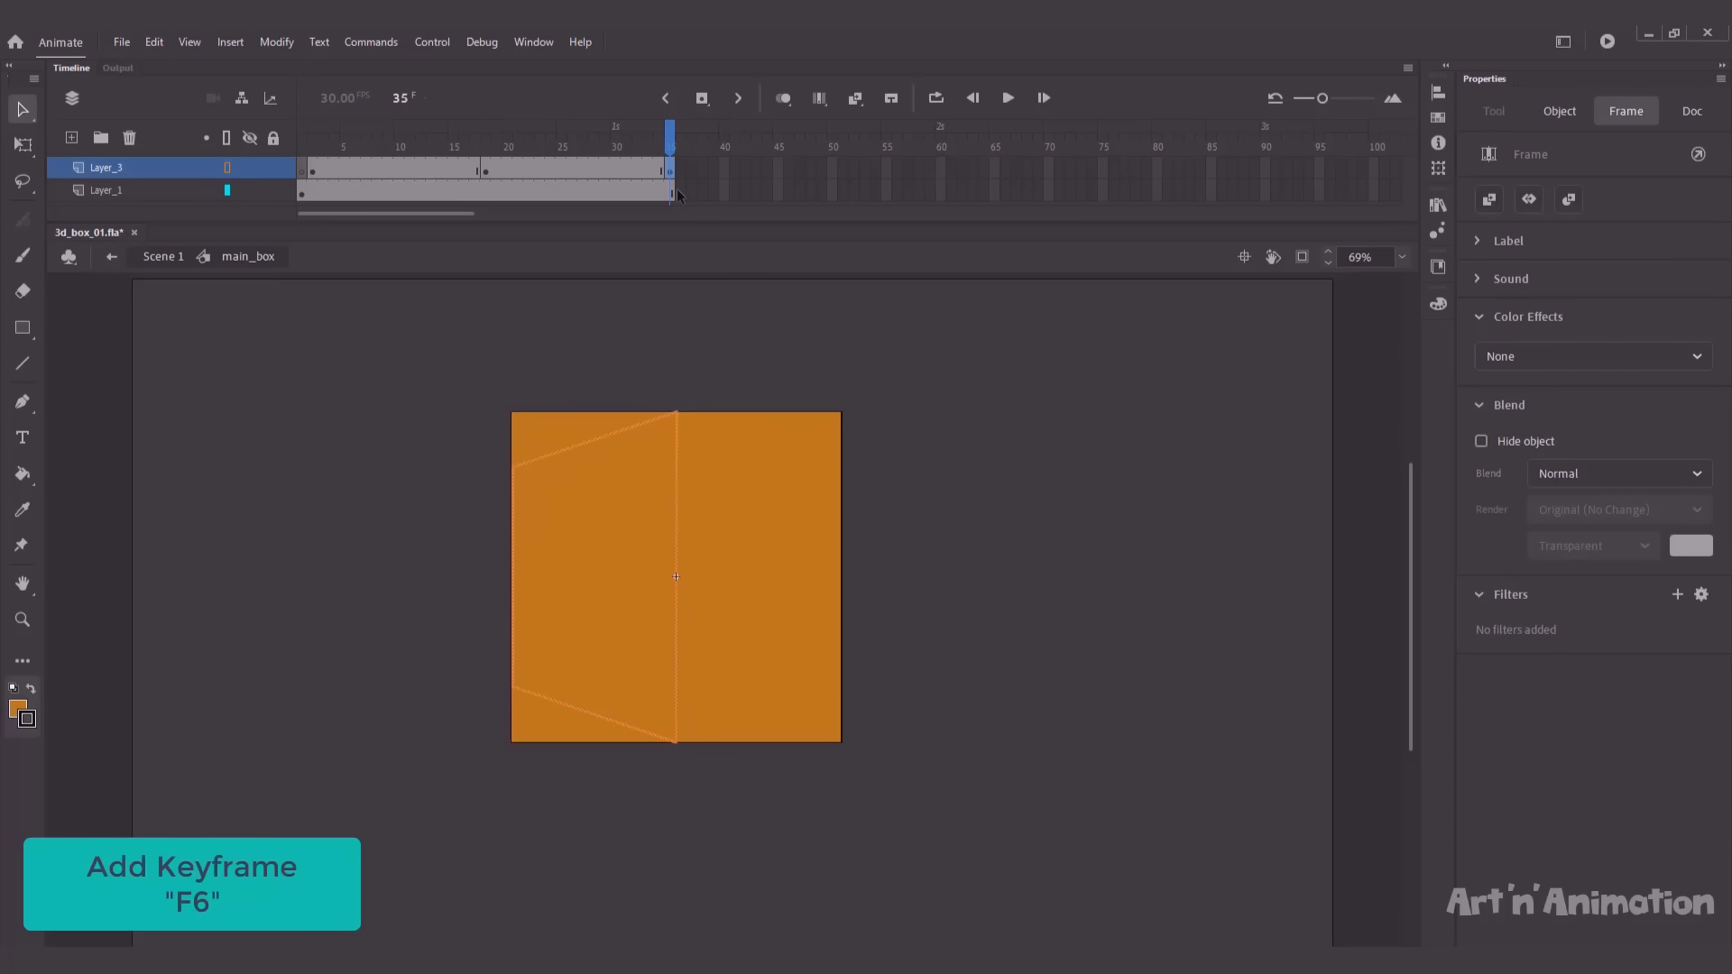
left_click(650, 355)
left_click_drag(705, 413, 839, 414)
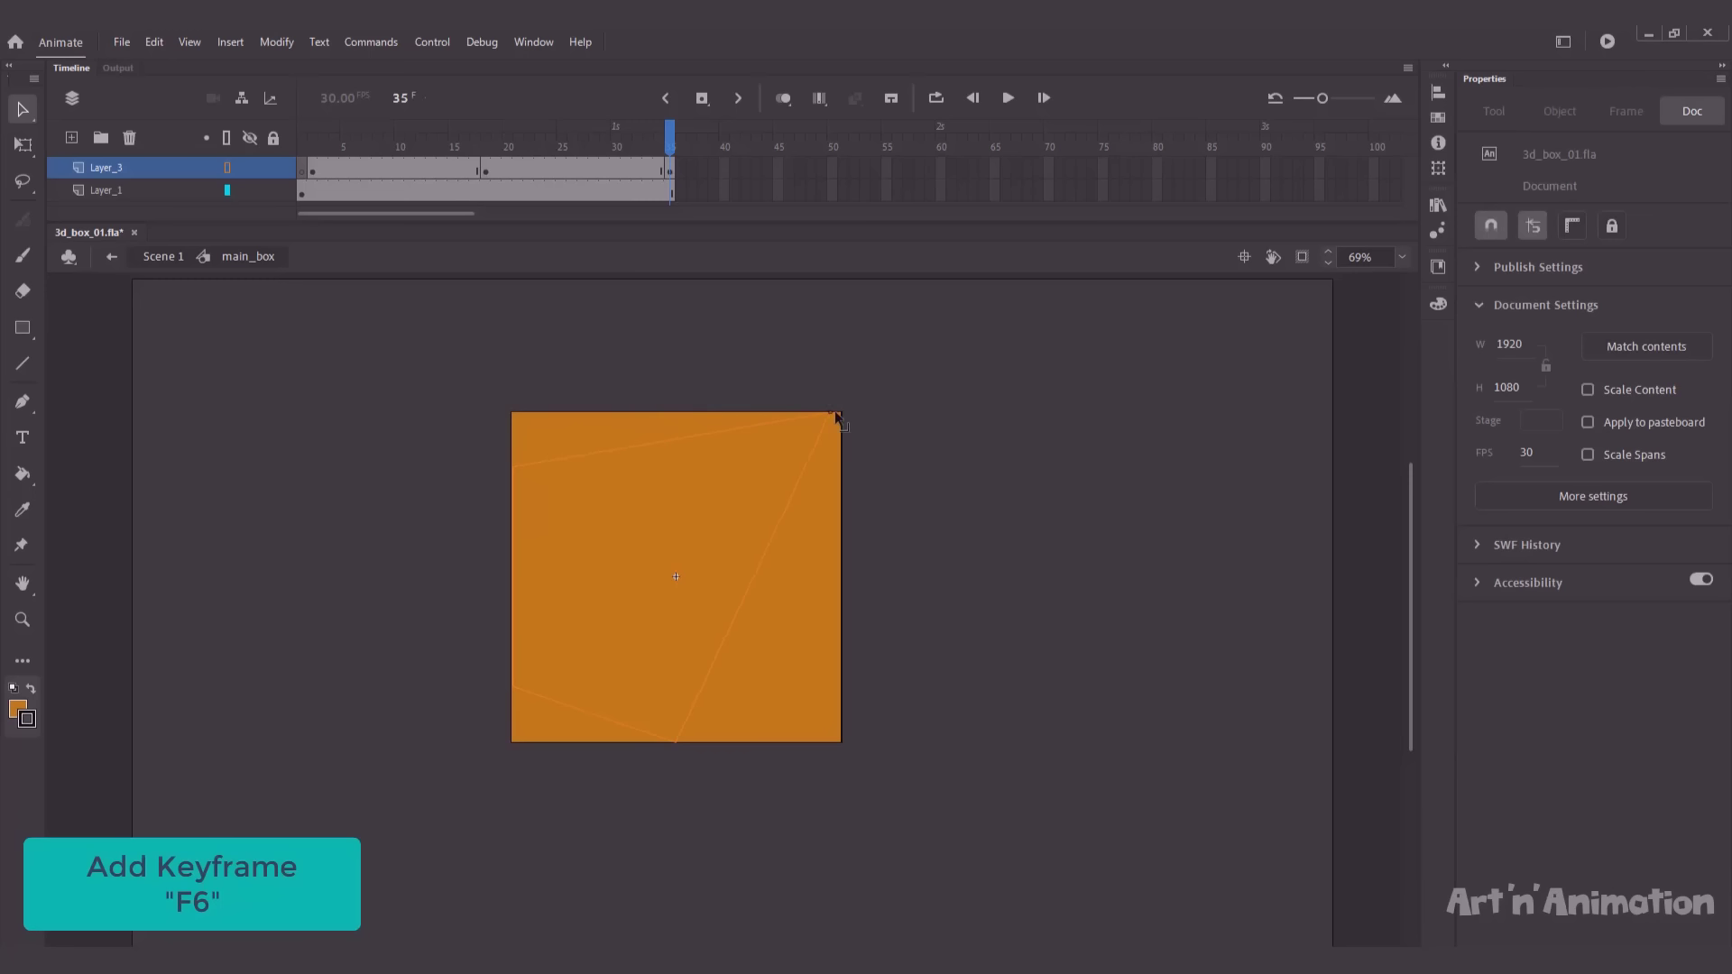
left_click_drag(720, 741, 839, 743)
left_click_drag(506, 713, 506, 744)
left_click_drag(509, 451, 508, 414)
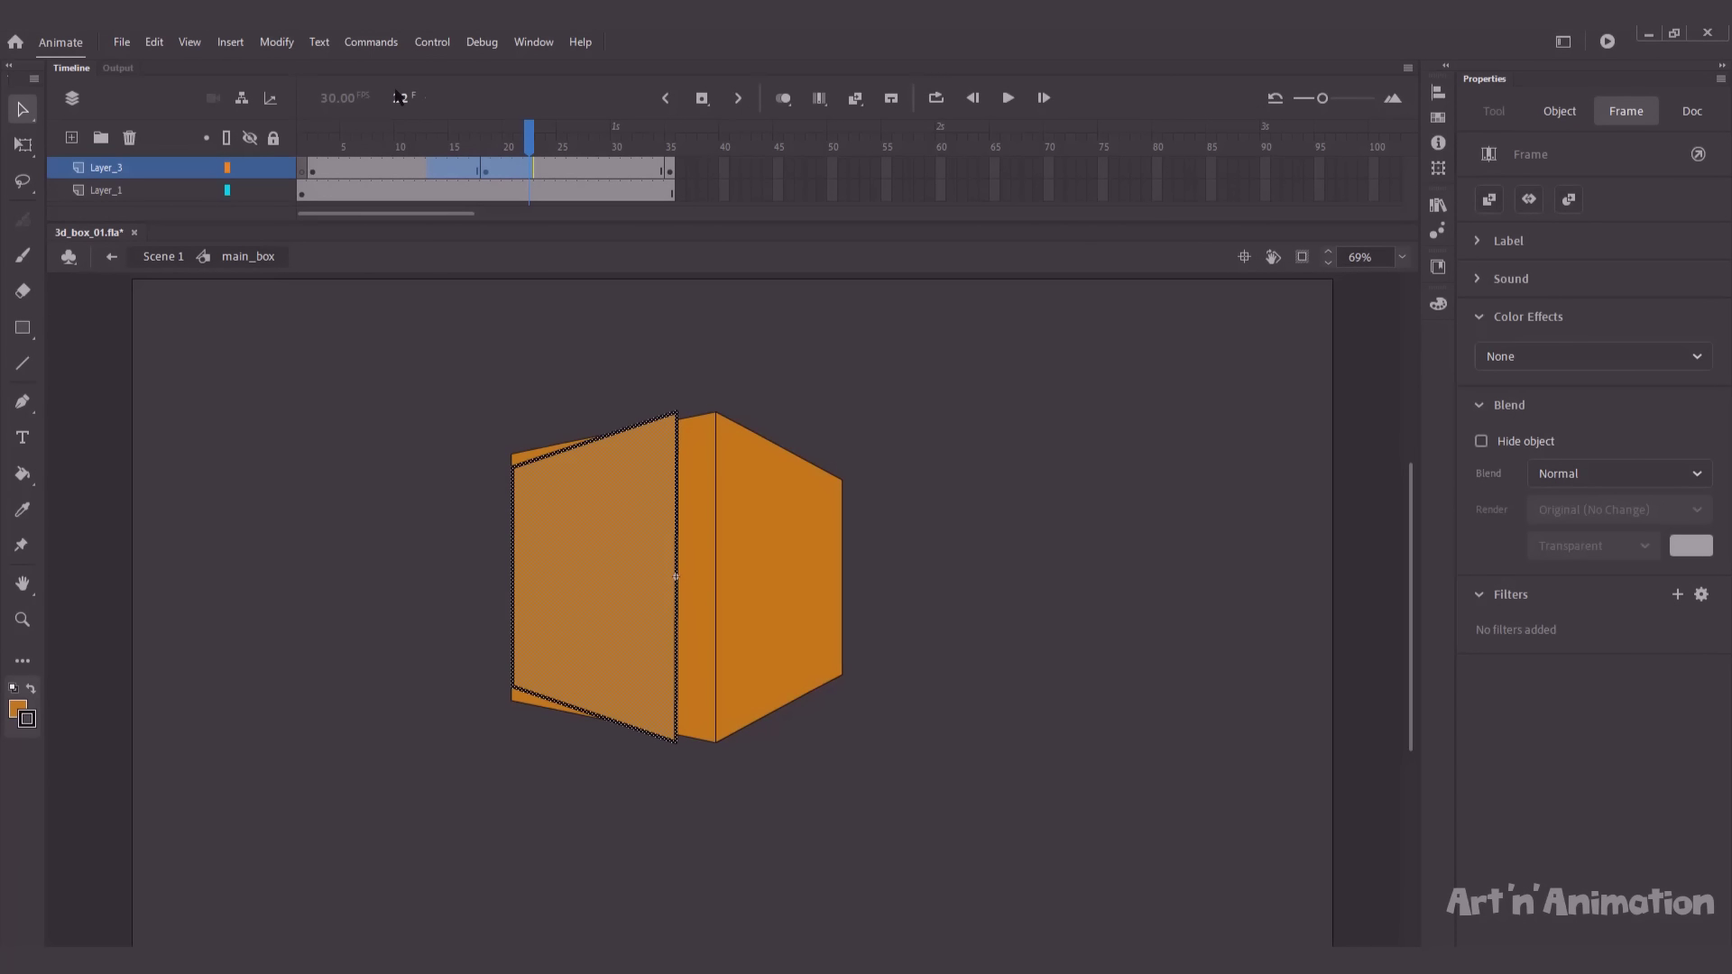
Create shape tweens between the three Layer_3 keyframes and scrub from frame 2 to 34 to check the moving face.
right_click(446, 166)
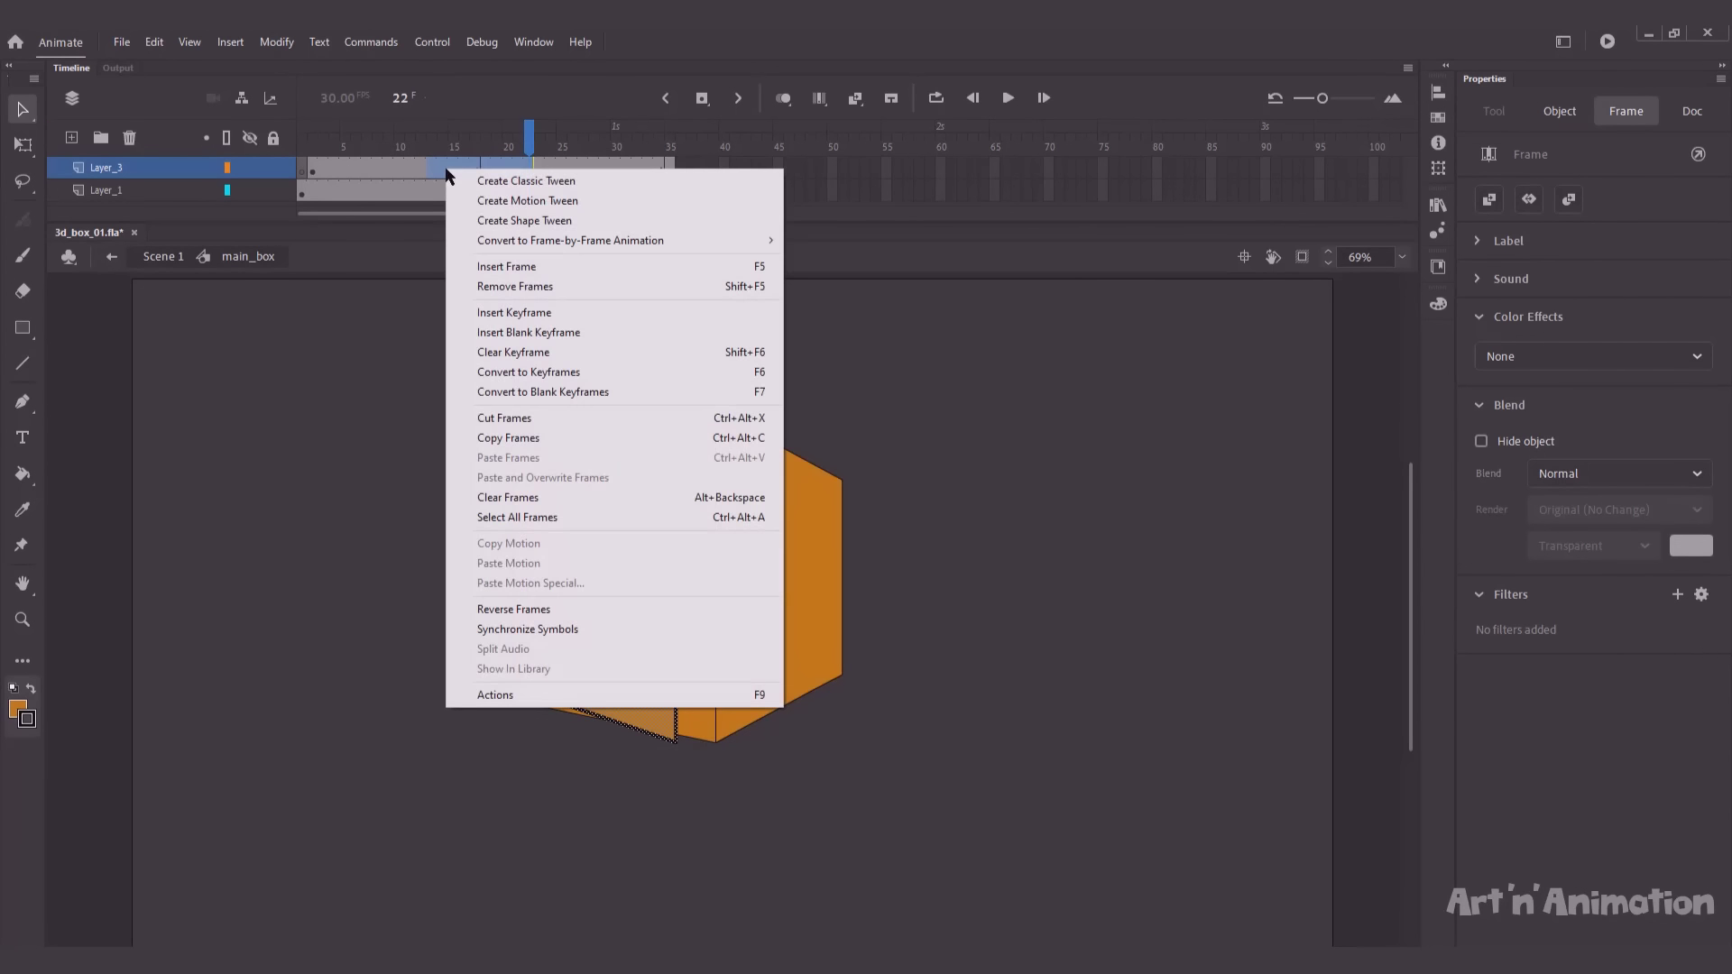
left_click(464, 217)
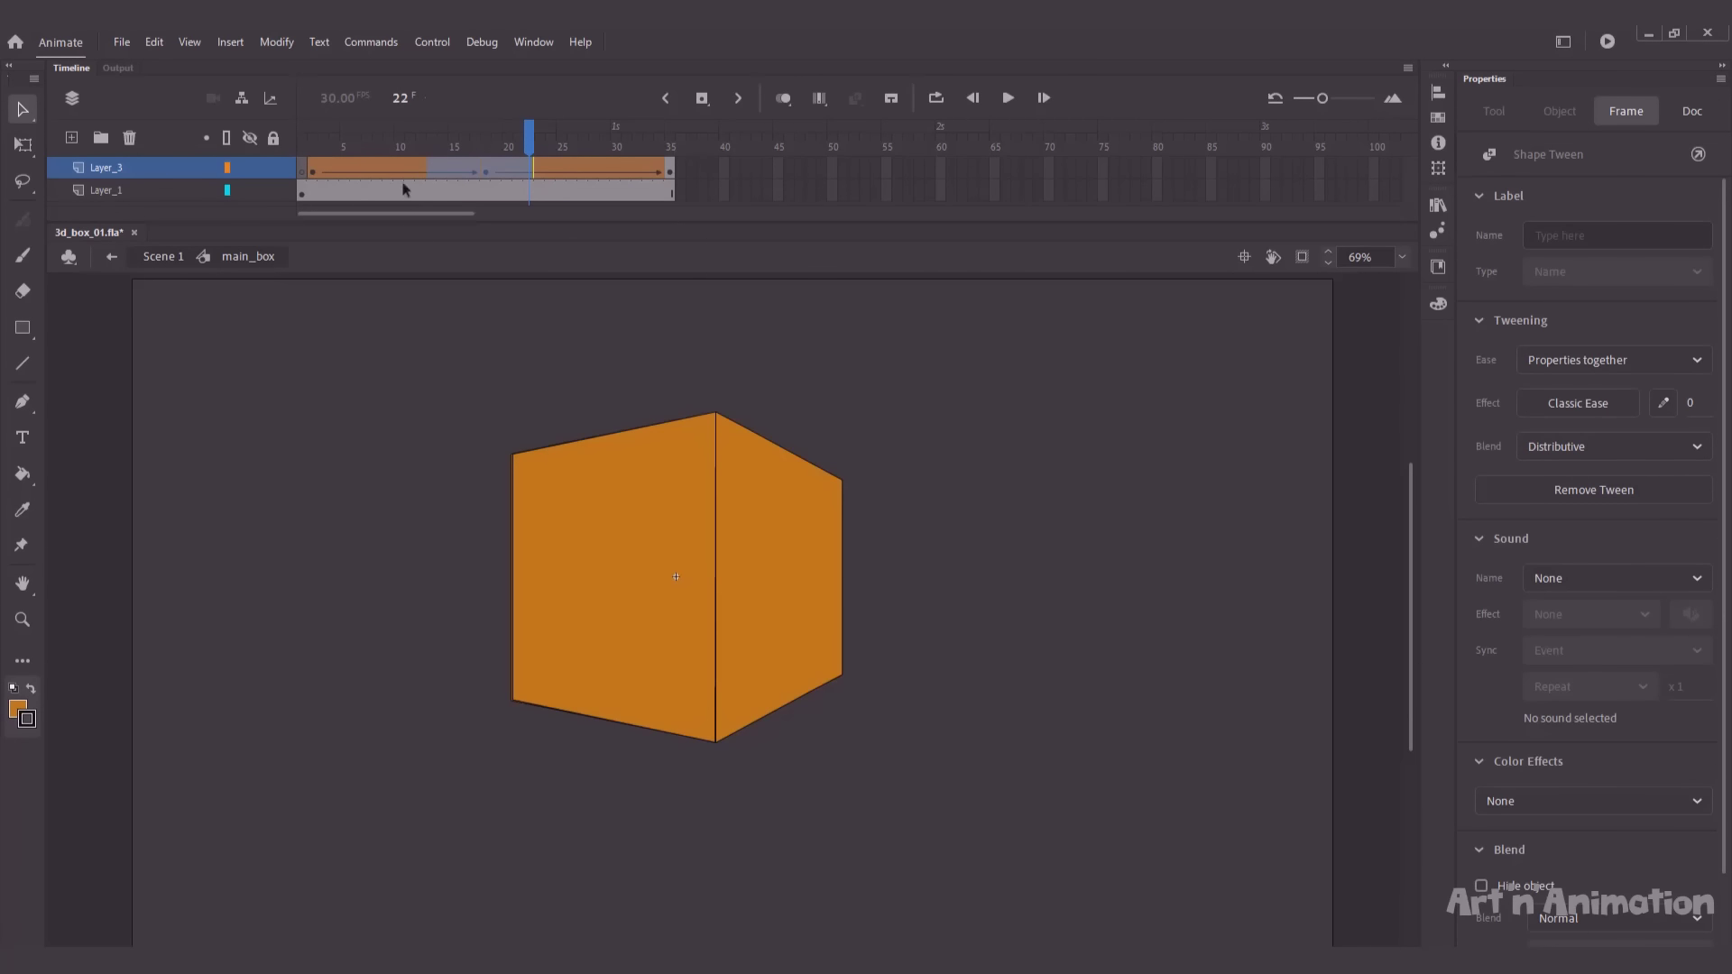
left_click(315, 144)
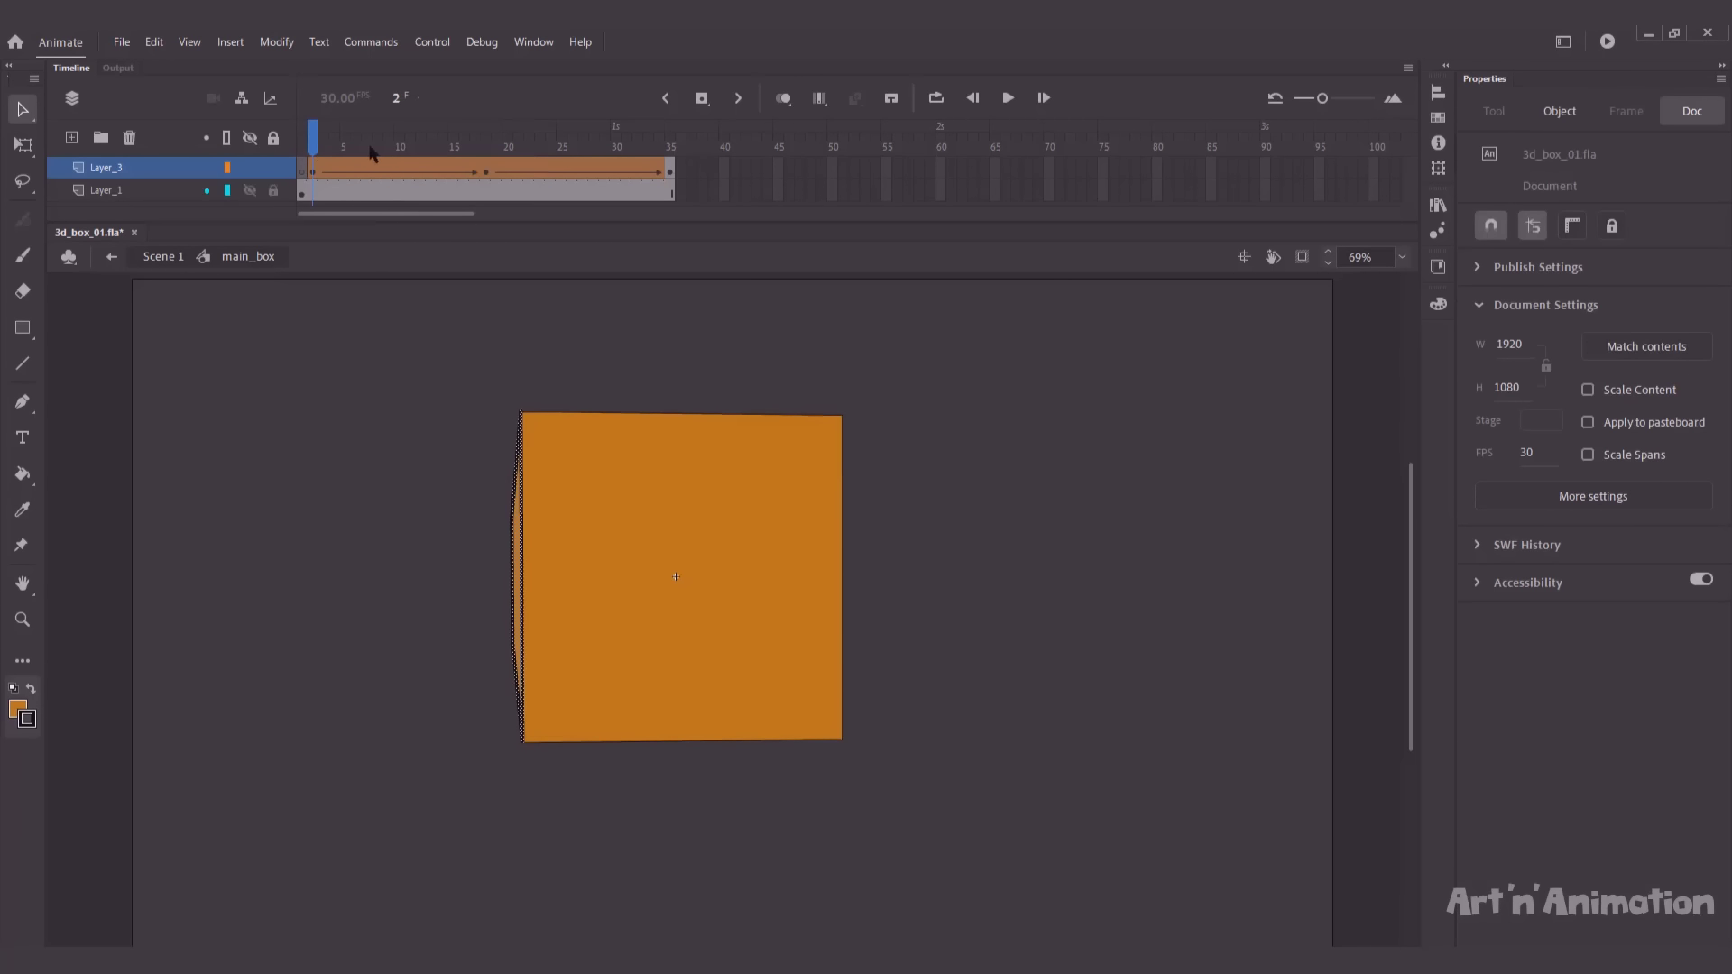
left_click(431, 146)
left_click_drag(448, 155, 659, 155)
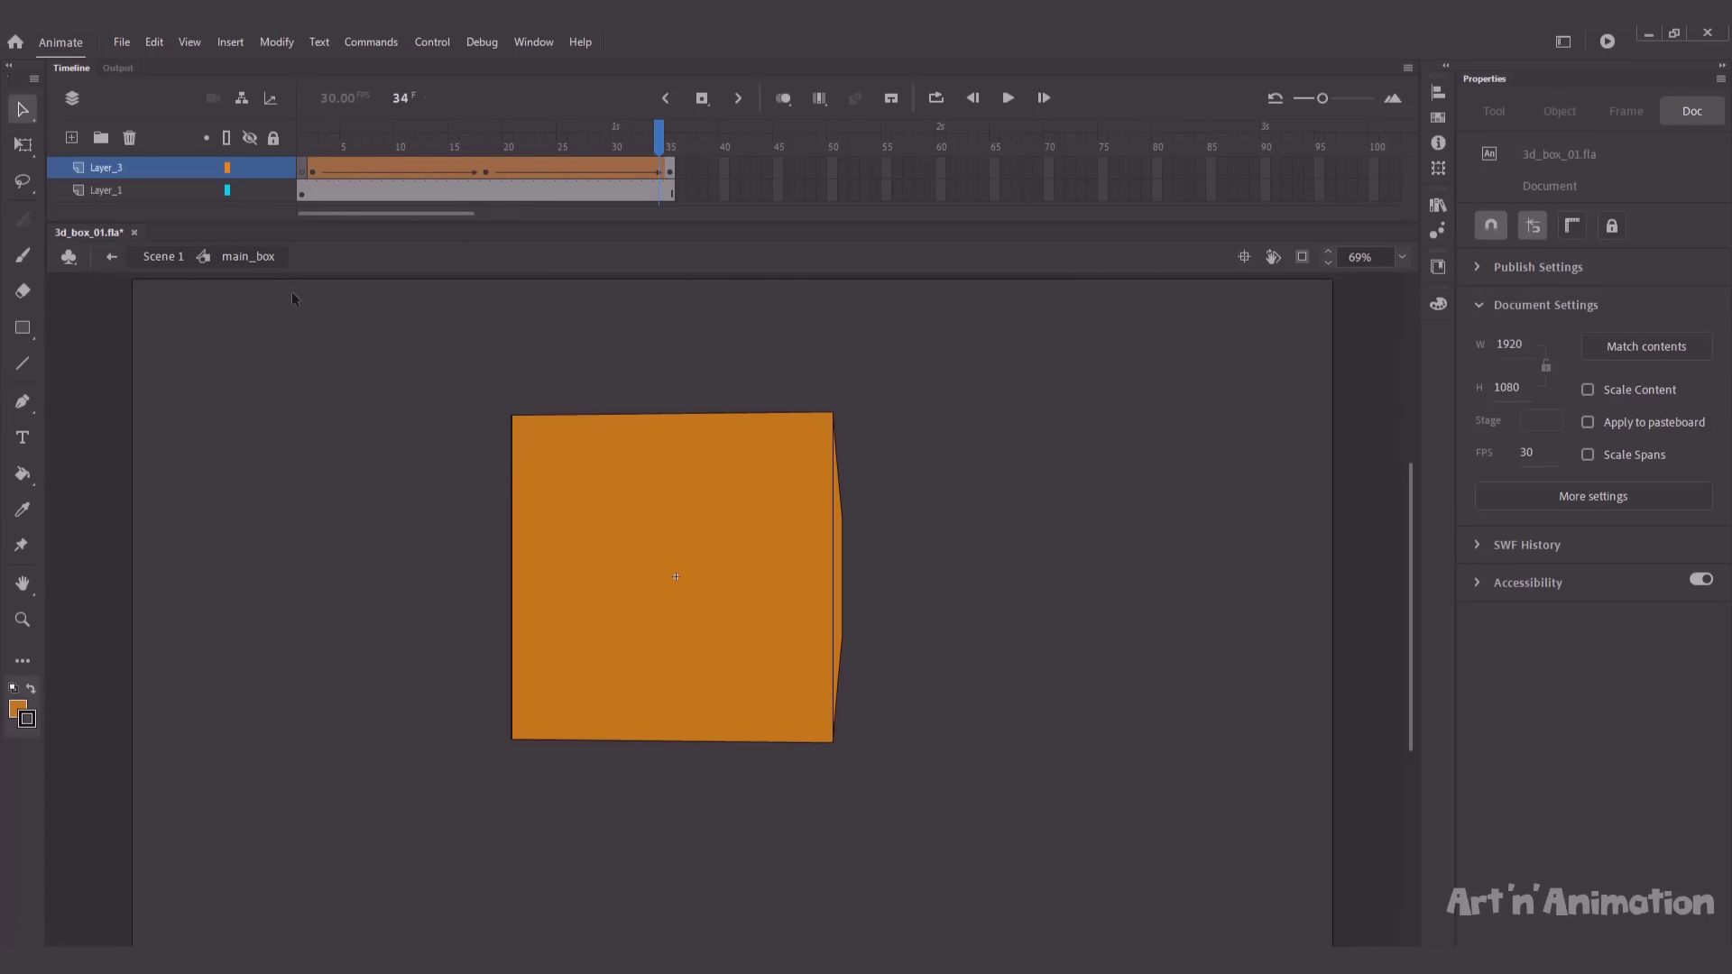
Draw an orange rectangle of about 689 by 657 over the box on a new layer, and lock Layer_1.
left_click(72, 137)
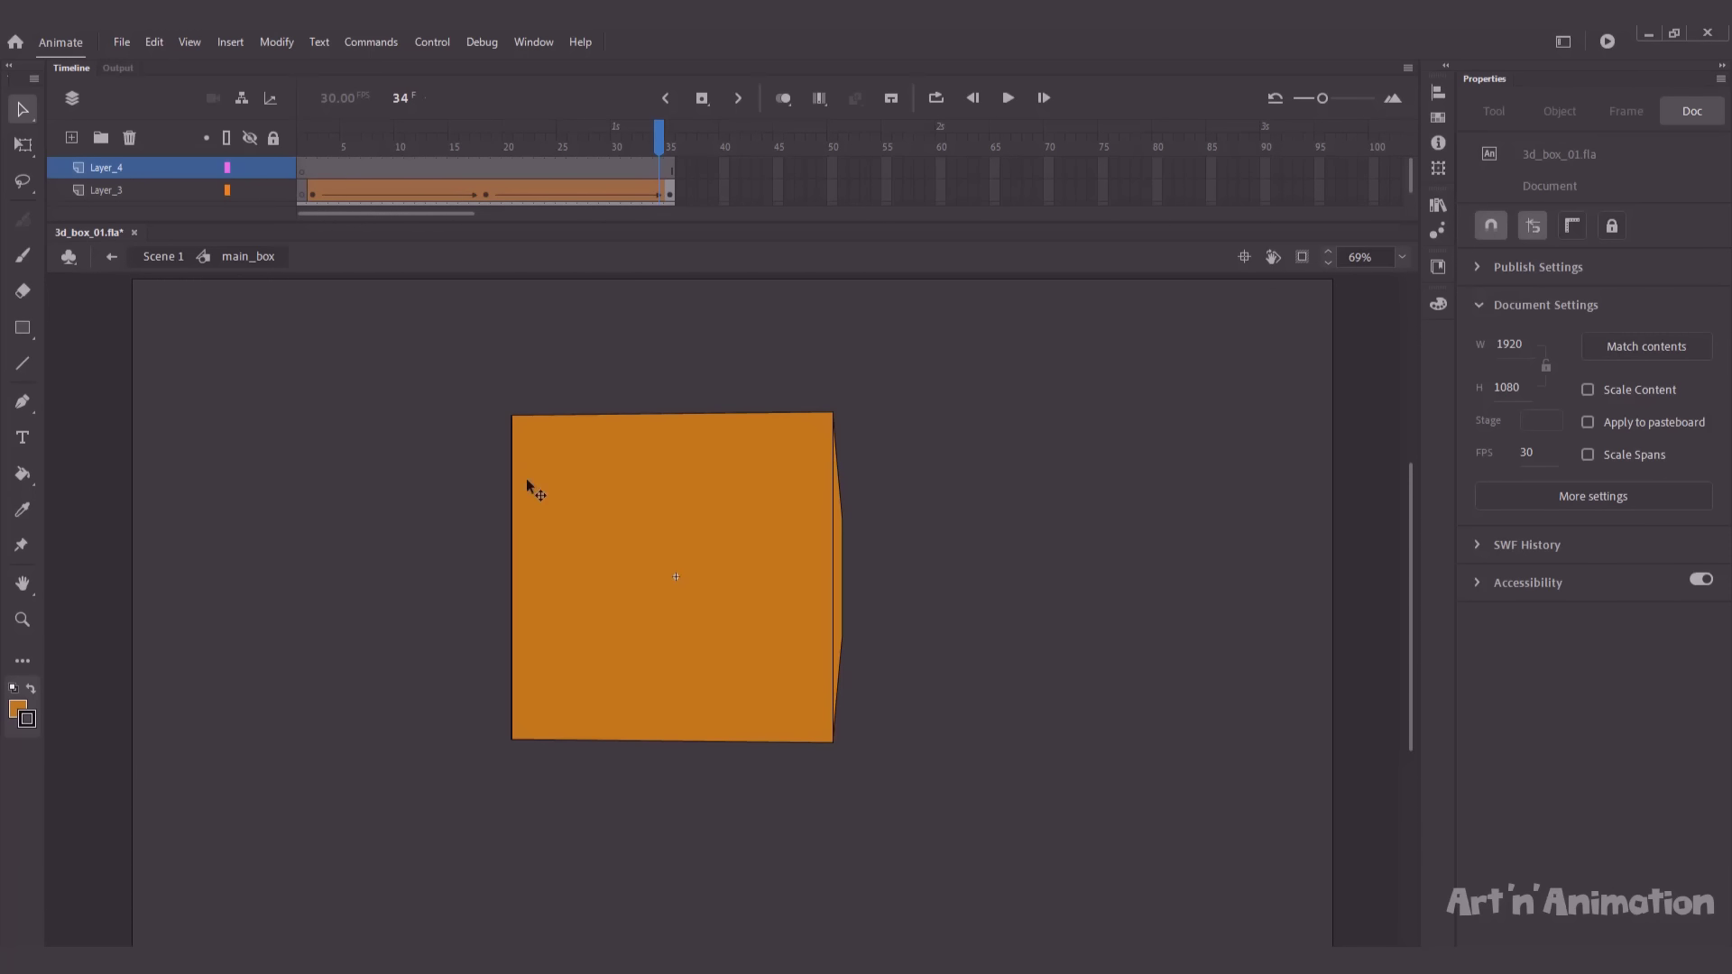
key("r")
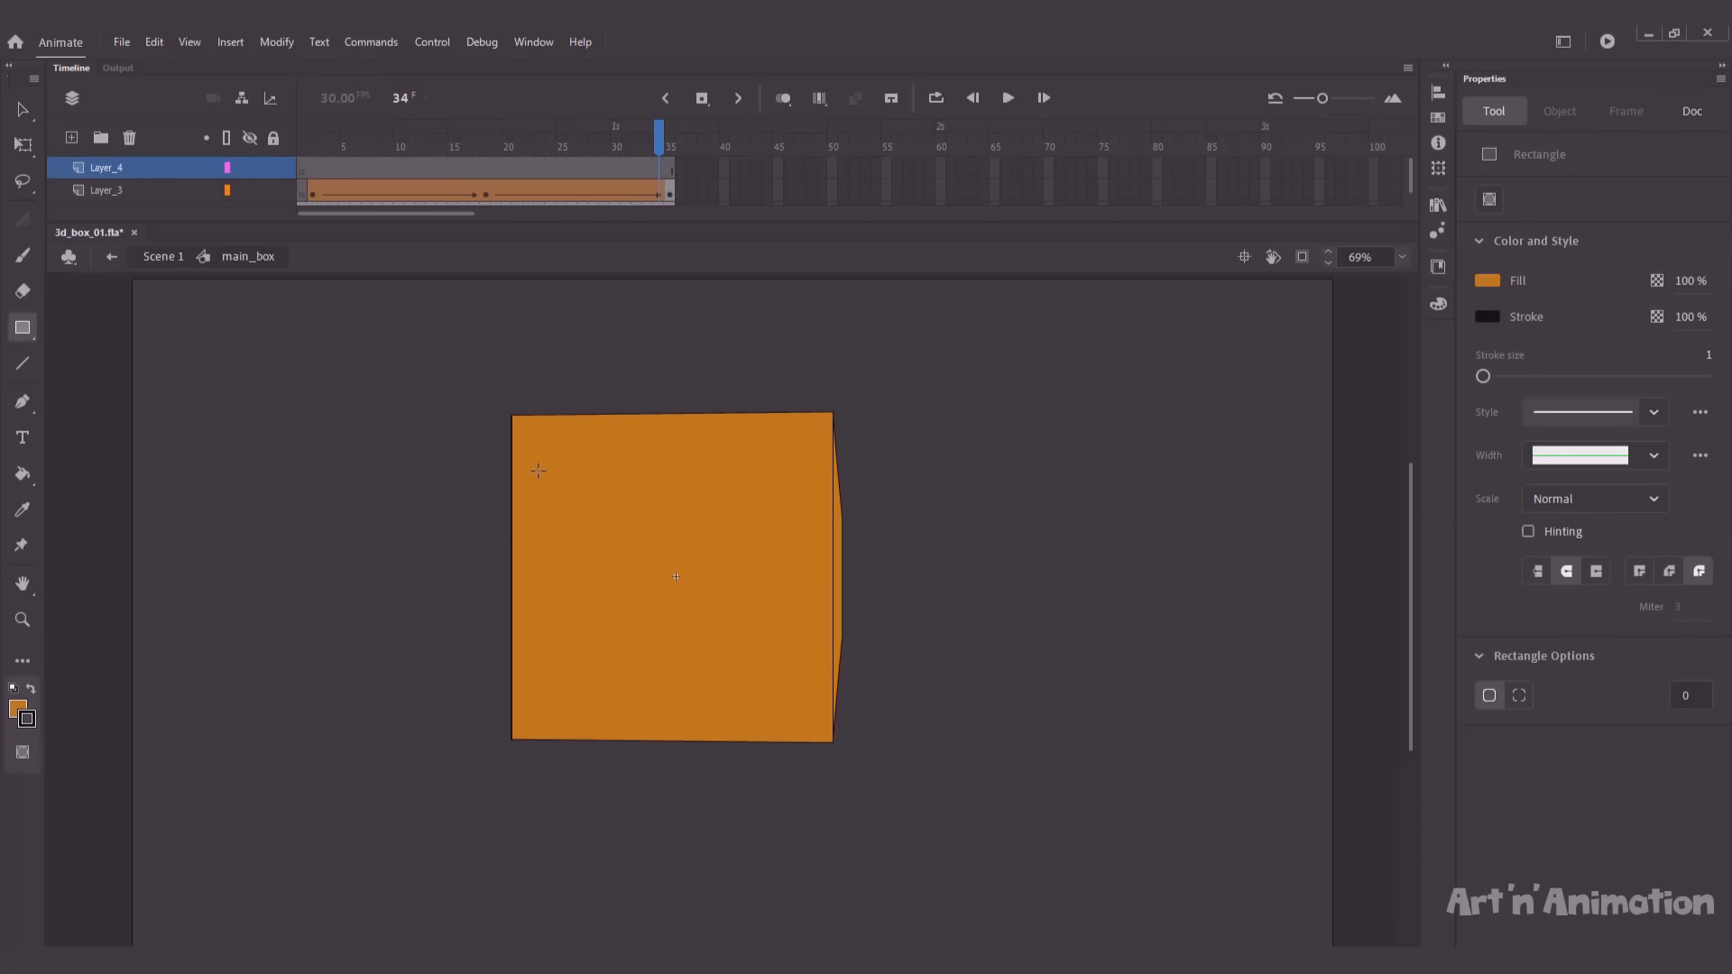
left_click_drag(486, 387, 917, 797)
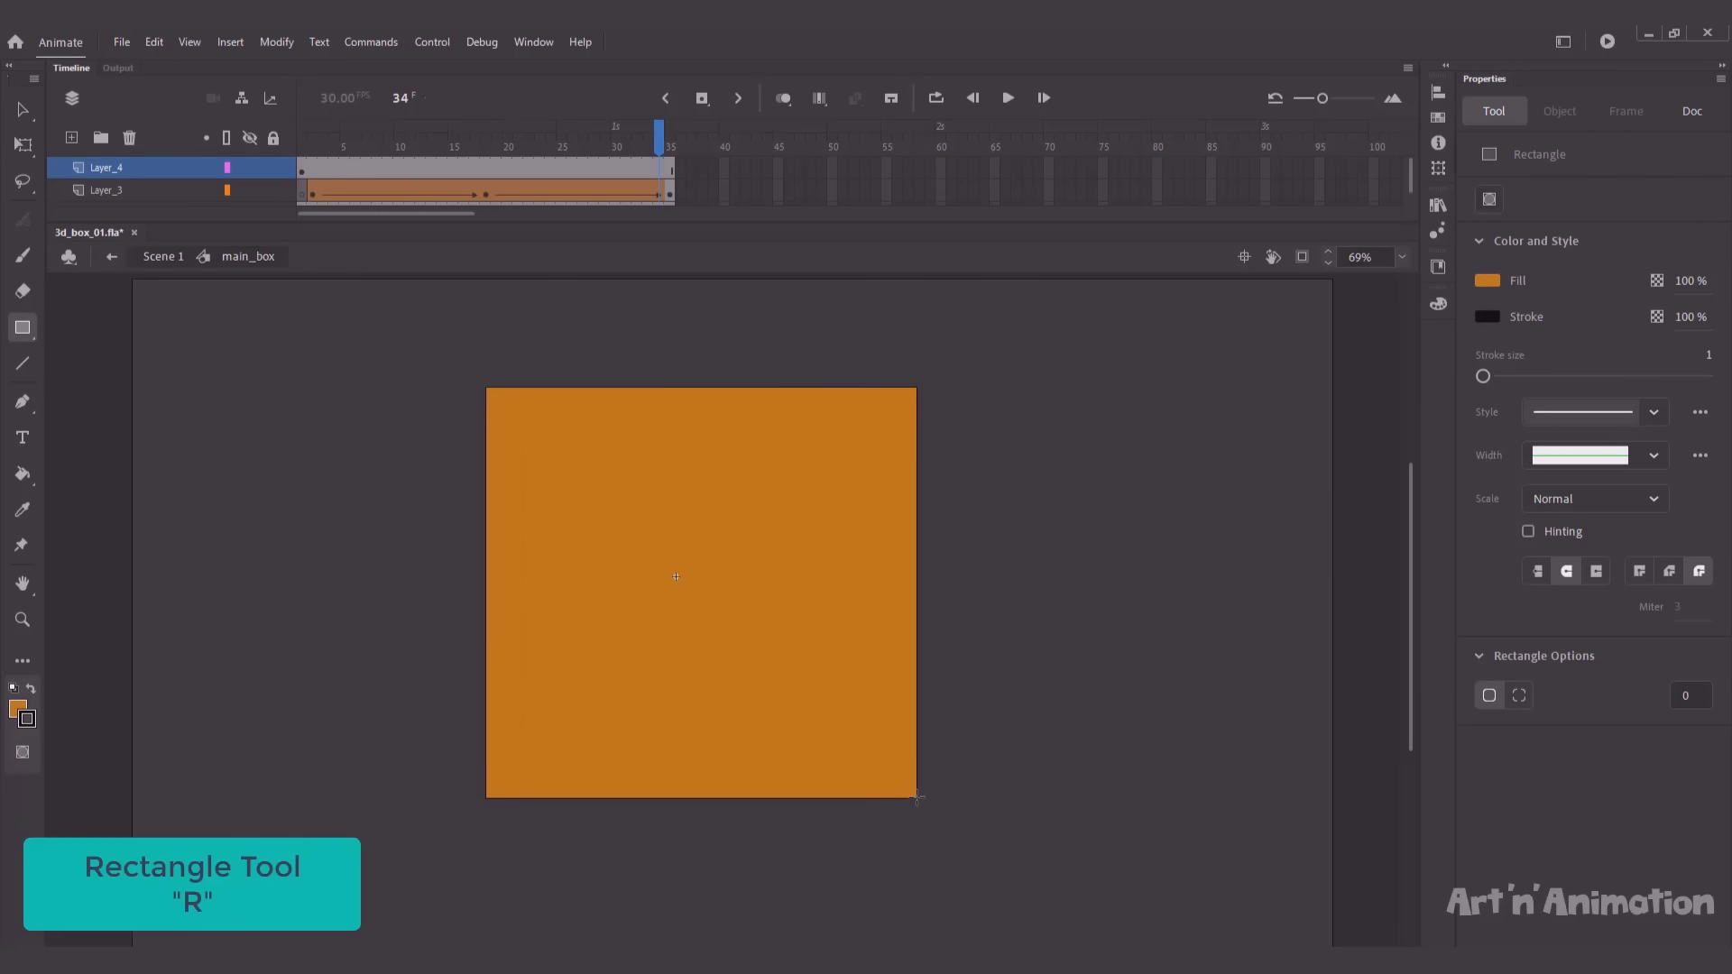
key("v")
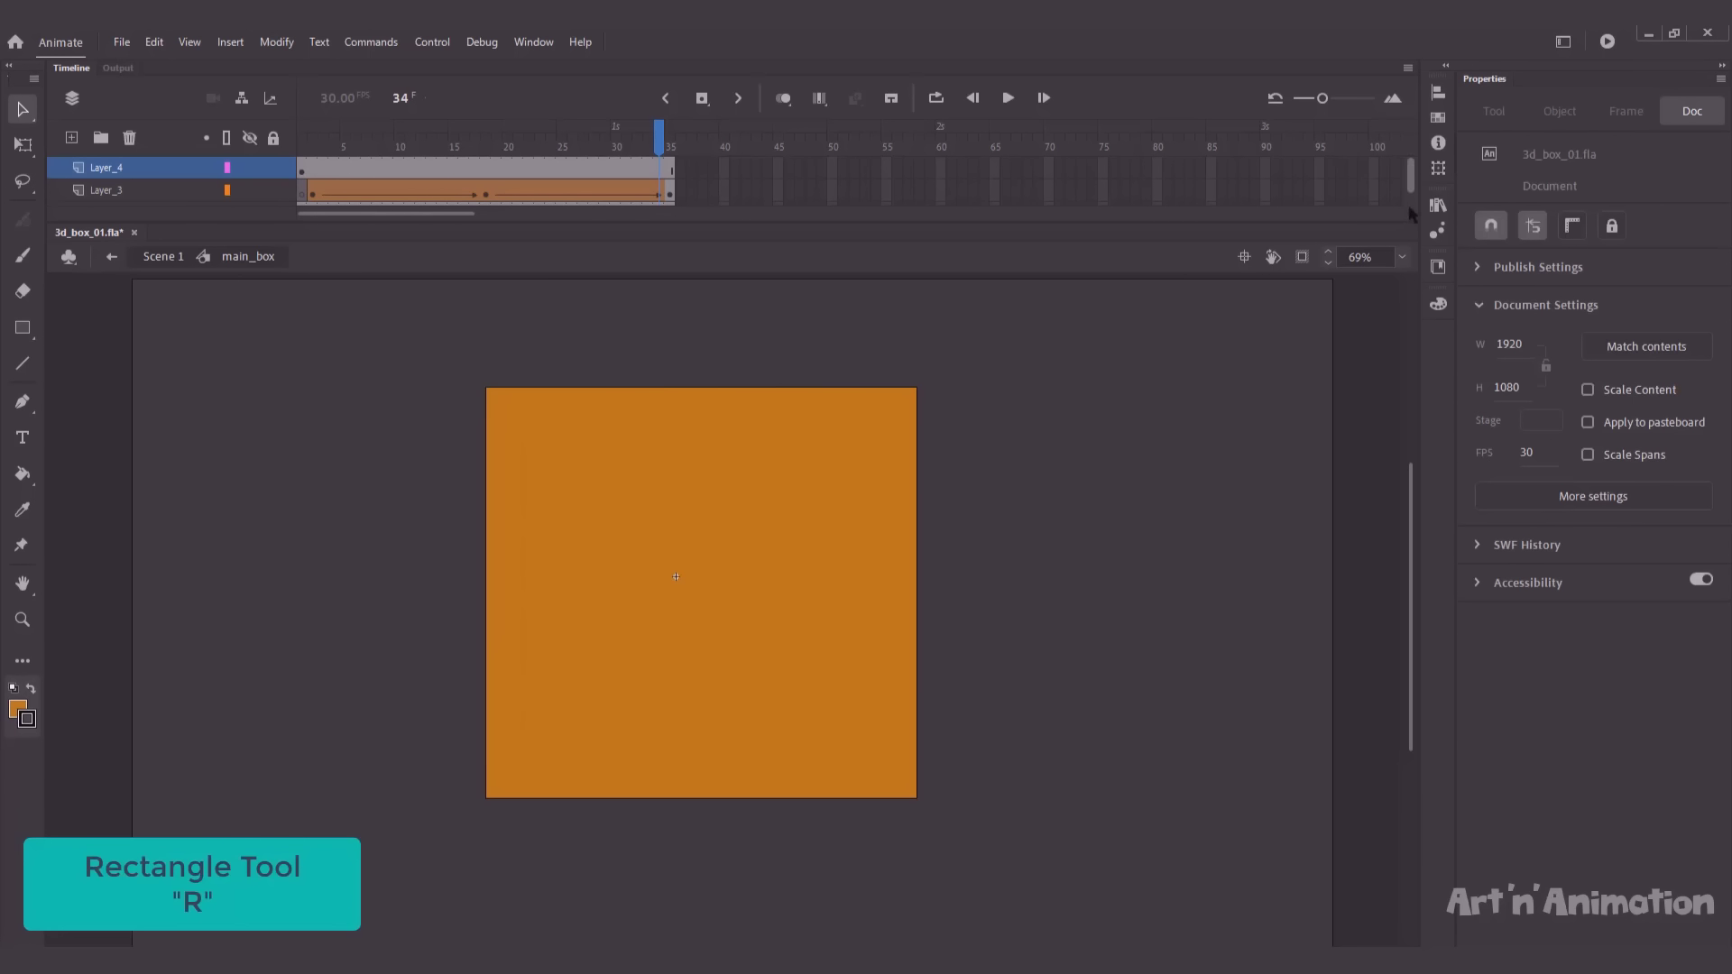
scroll(1295, 164, "down", 1)
left_click(274, 190)
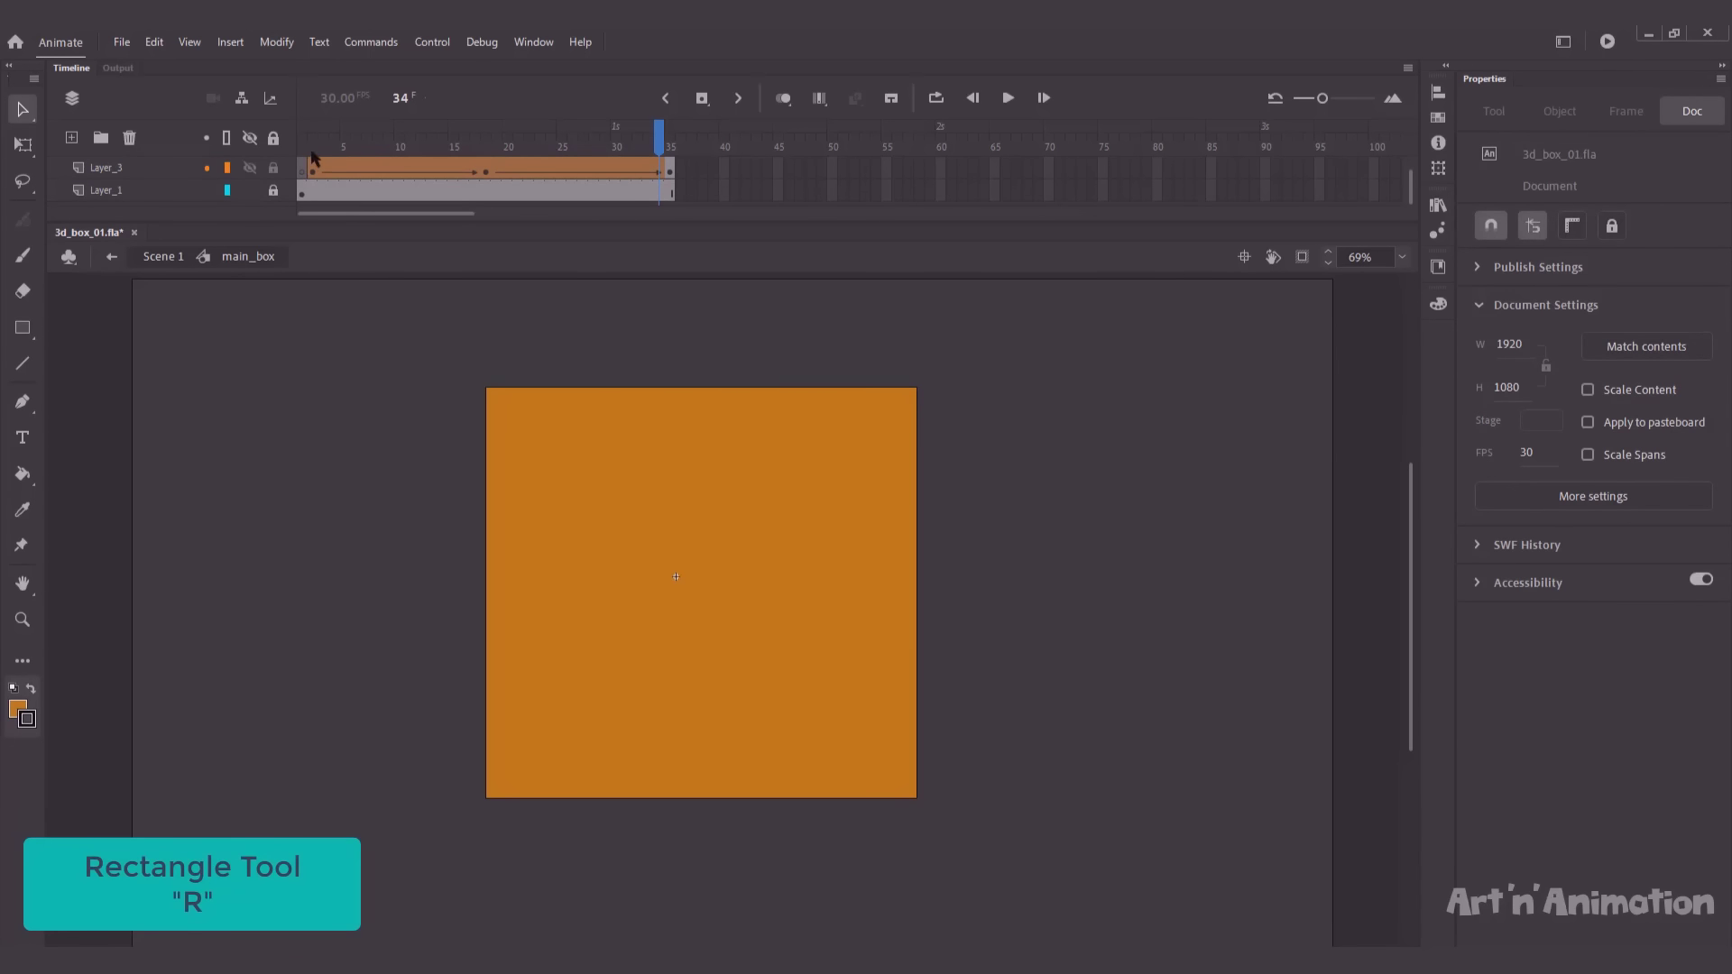
Cut Layer_3 with its tweened face shape out of main_box.
left_click(159, 171)
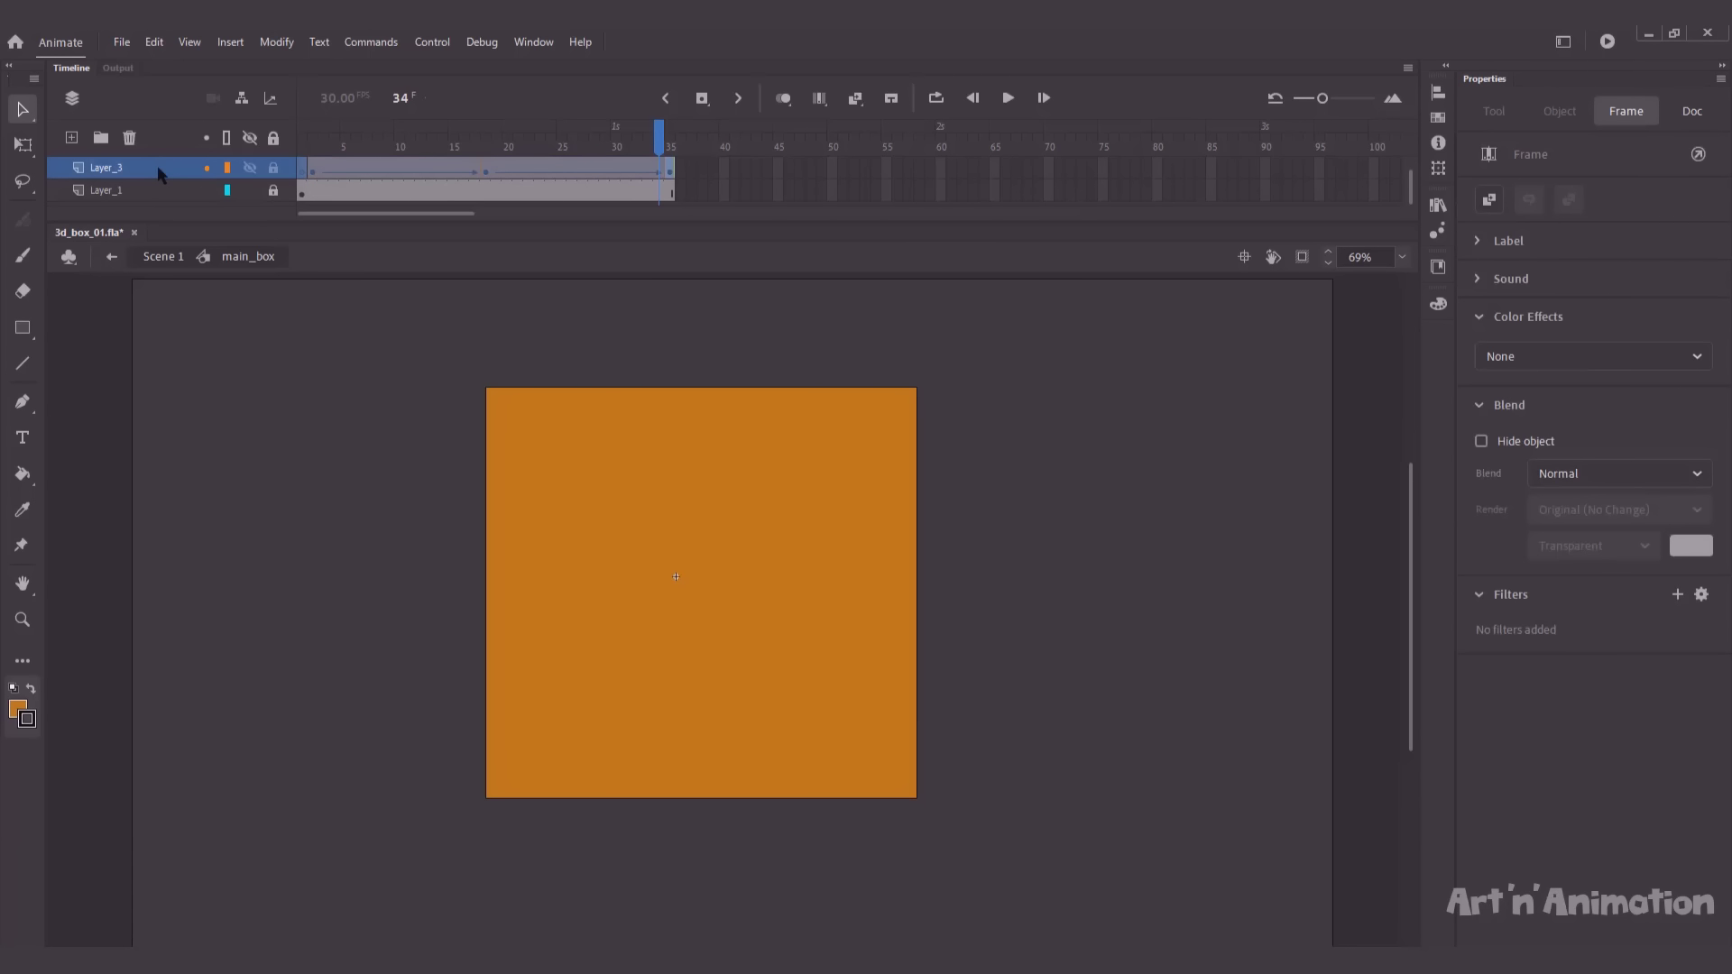
right_click(160, 169)
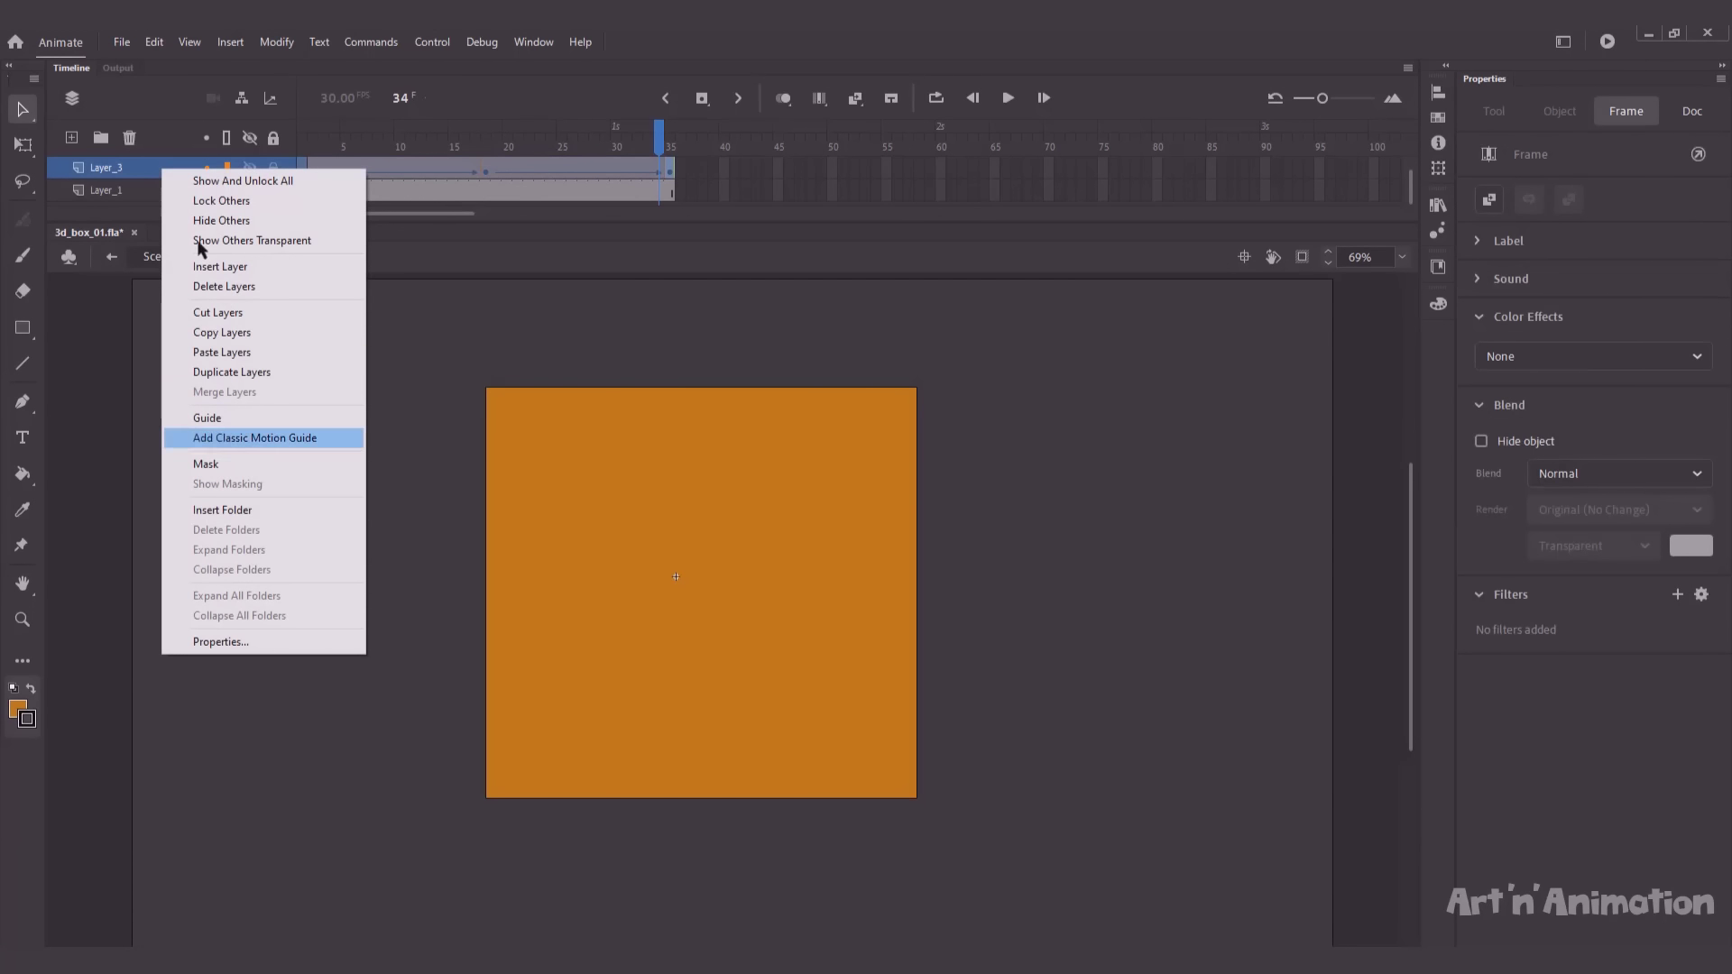
left_click(251, 312)
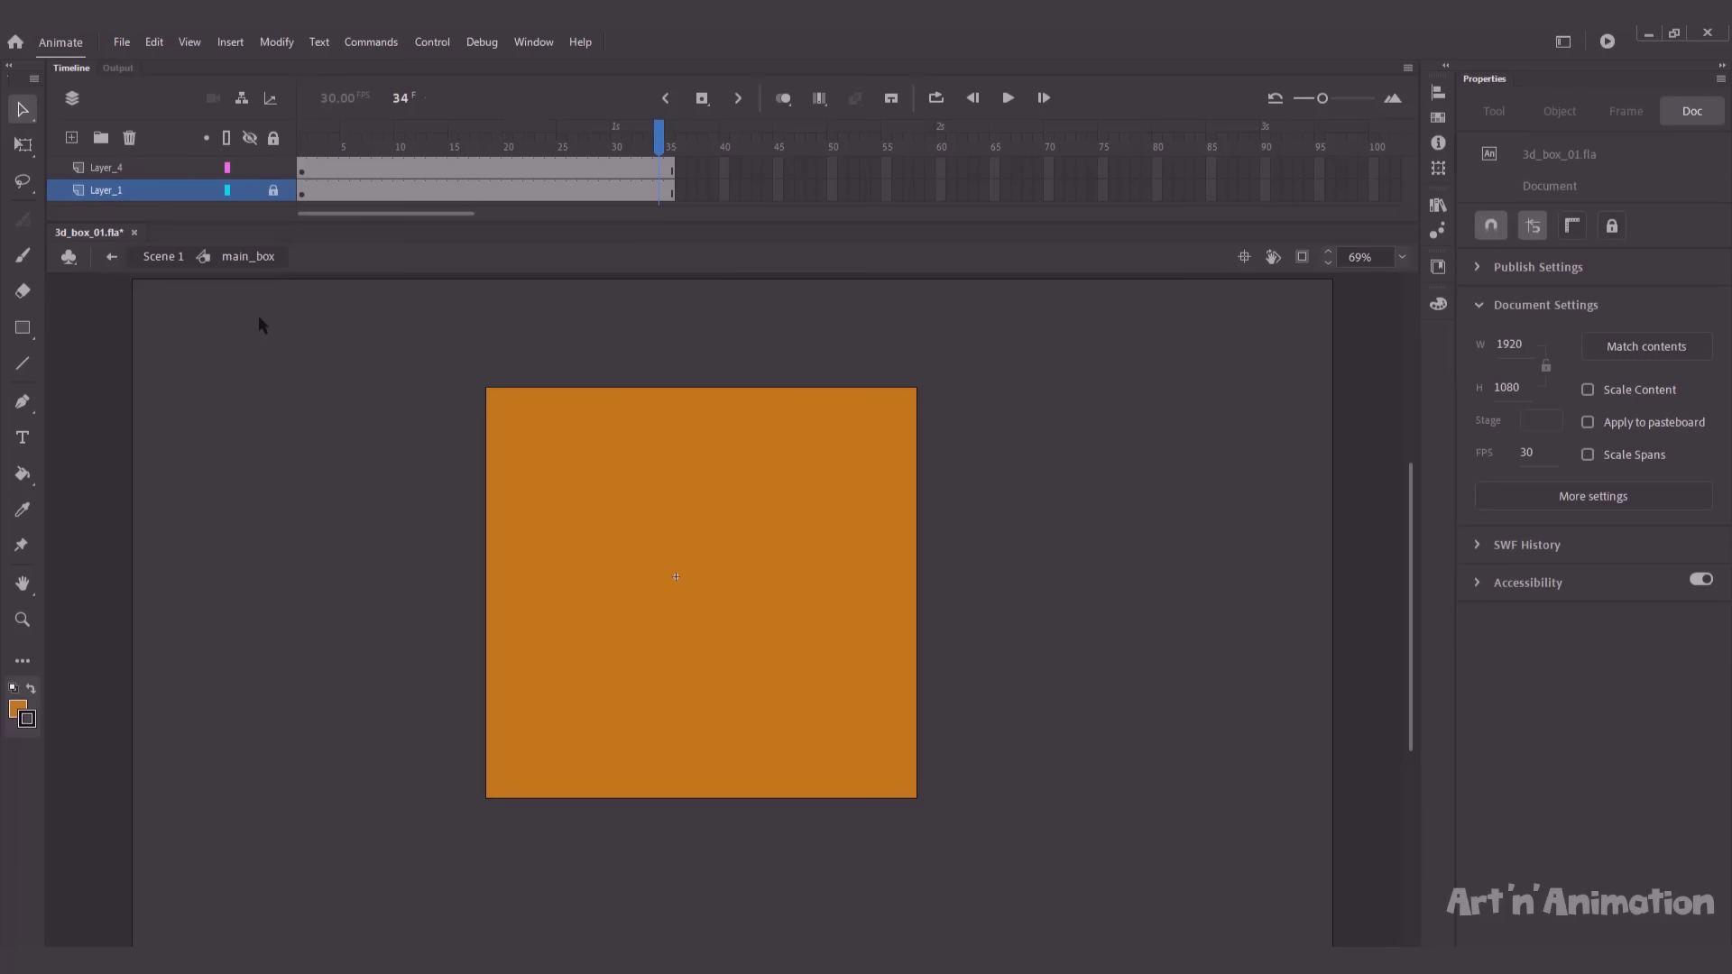
Convert the large orange rectangle on Layer_4 into a graphic symbol named tint.
left_click(177, 168)
left_click(637, 471)
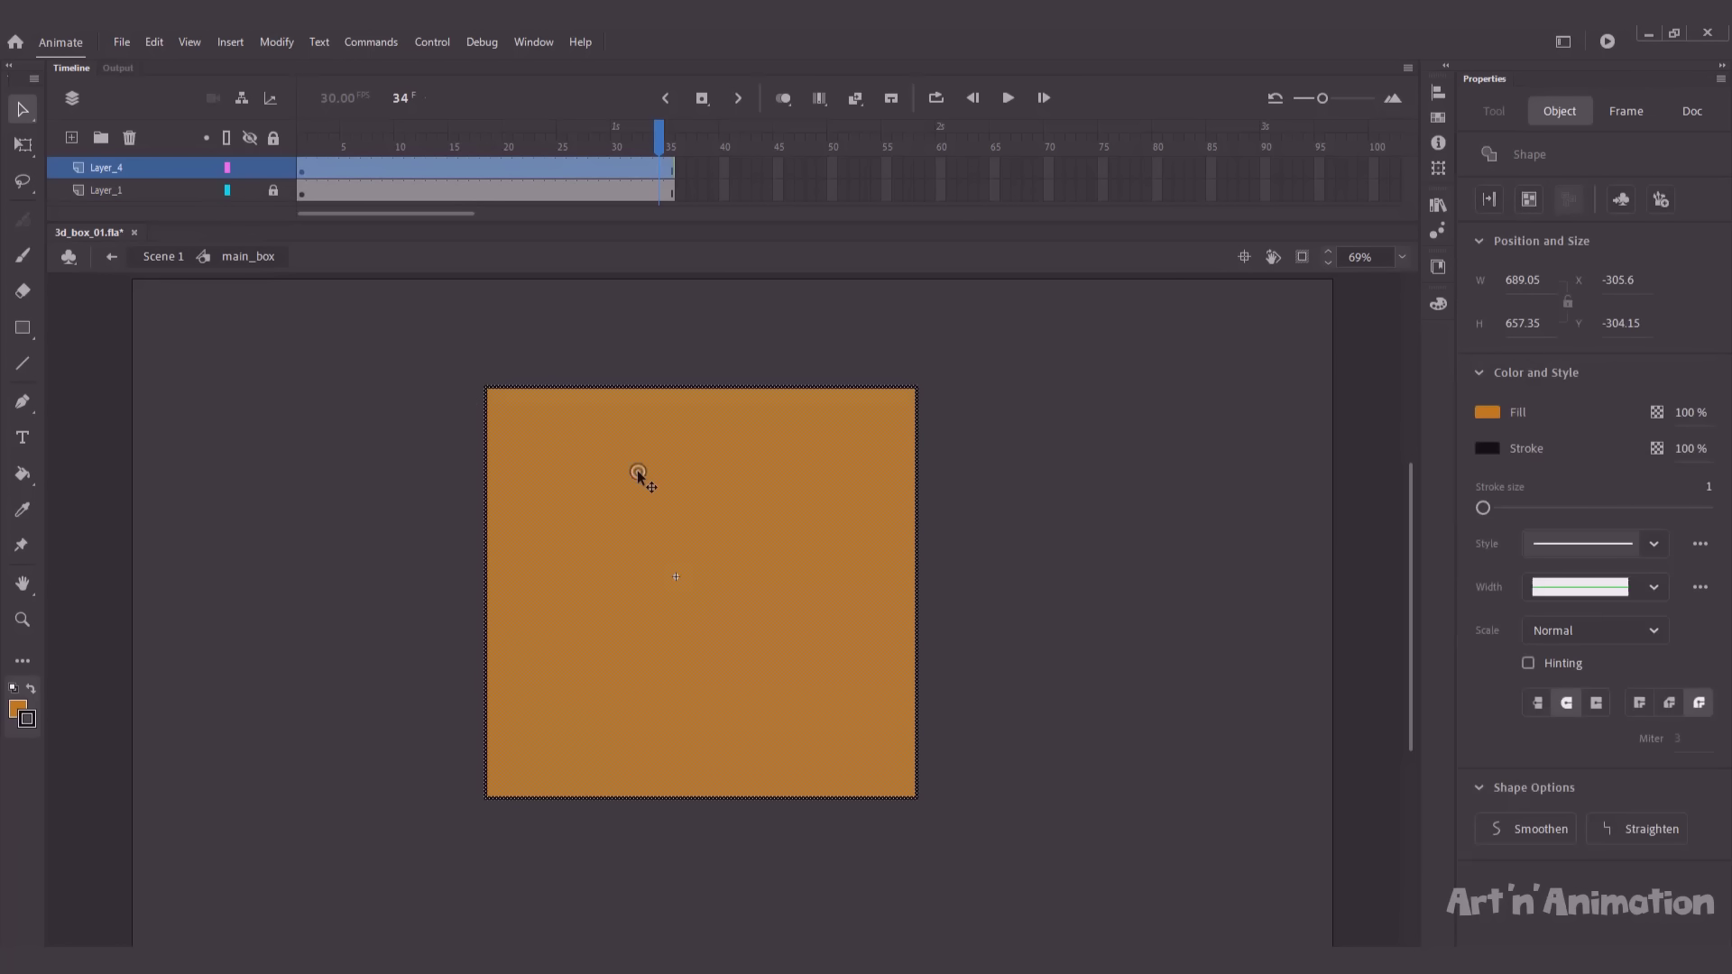
right_click(733, 426)
left_click(797, 885)
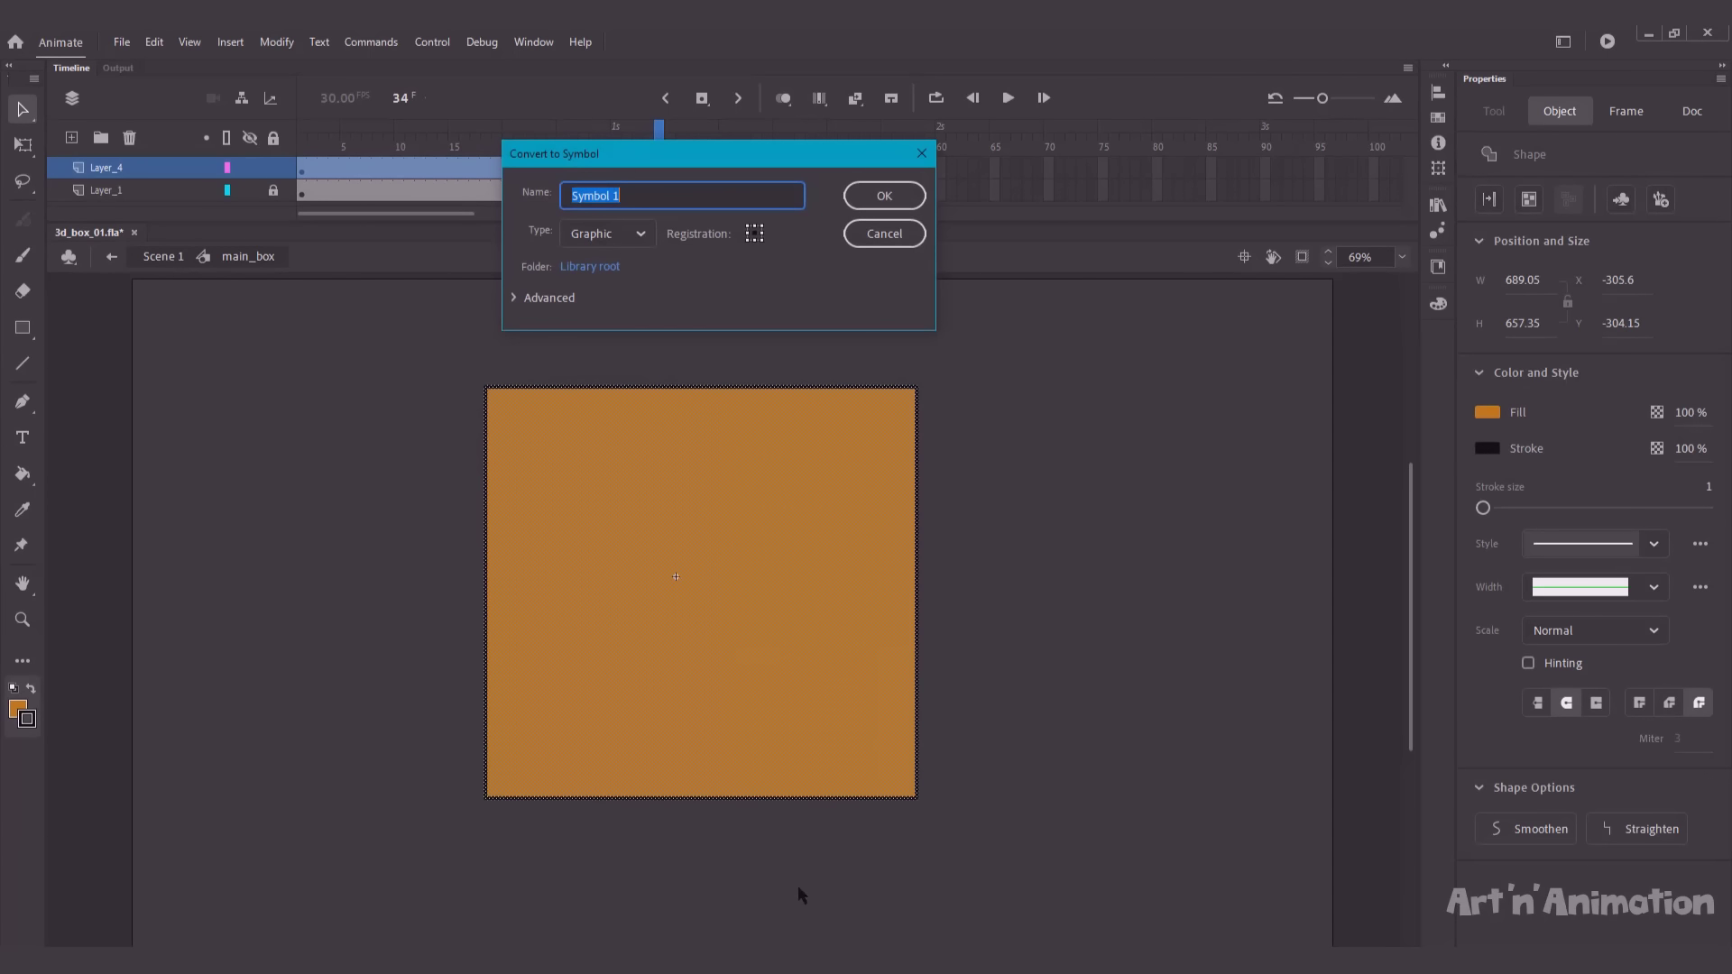
type("tint")
key("Return")
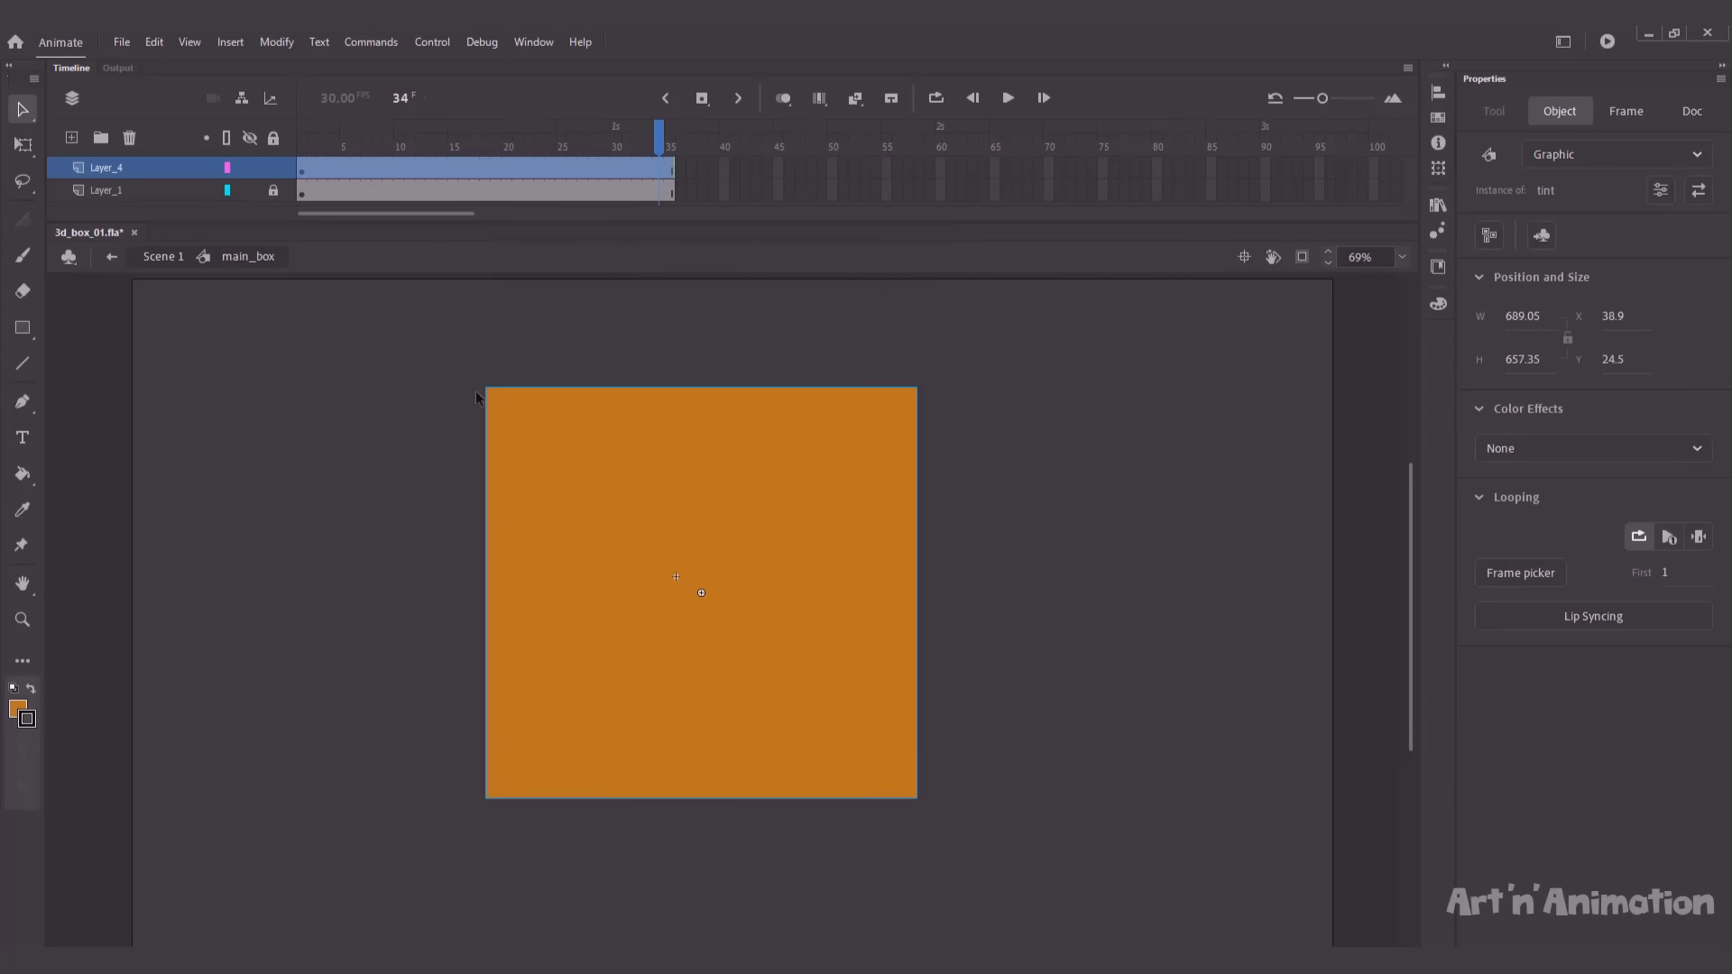
Inside the tint symbol, paste the cut Layer_3 and delete the other layers so only the tweened face remains.
double_click(589, 463)
left_click(352, 417)
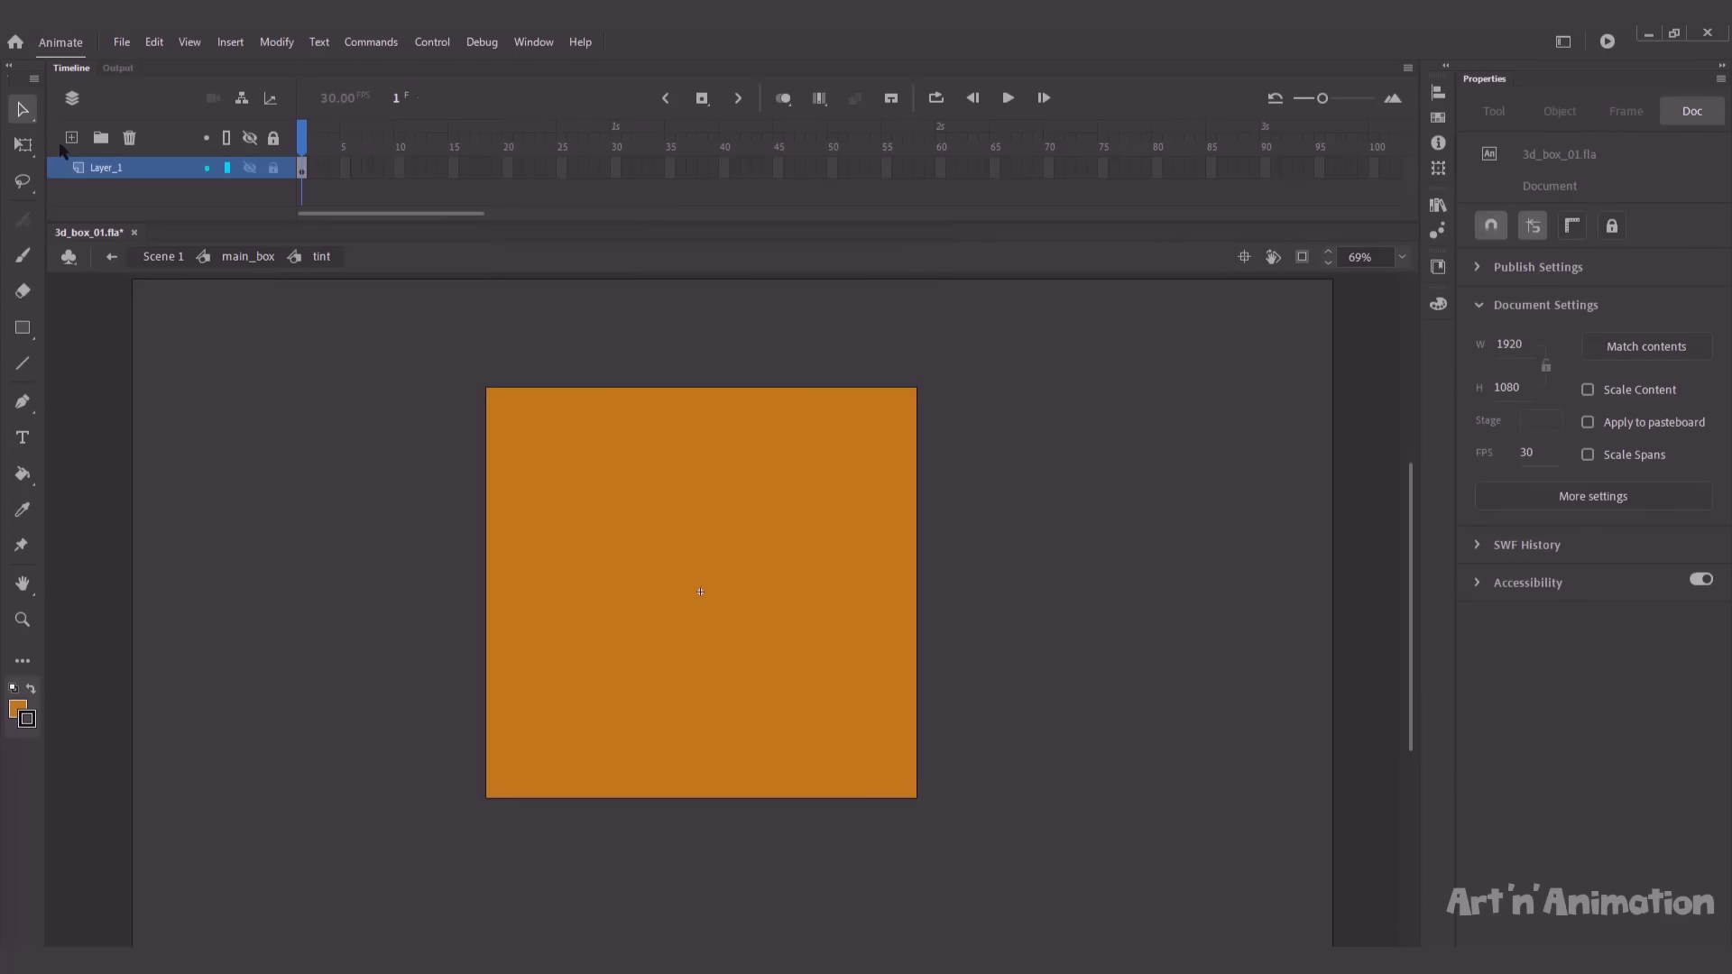
left_click(72, 138)
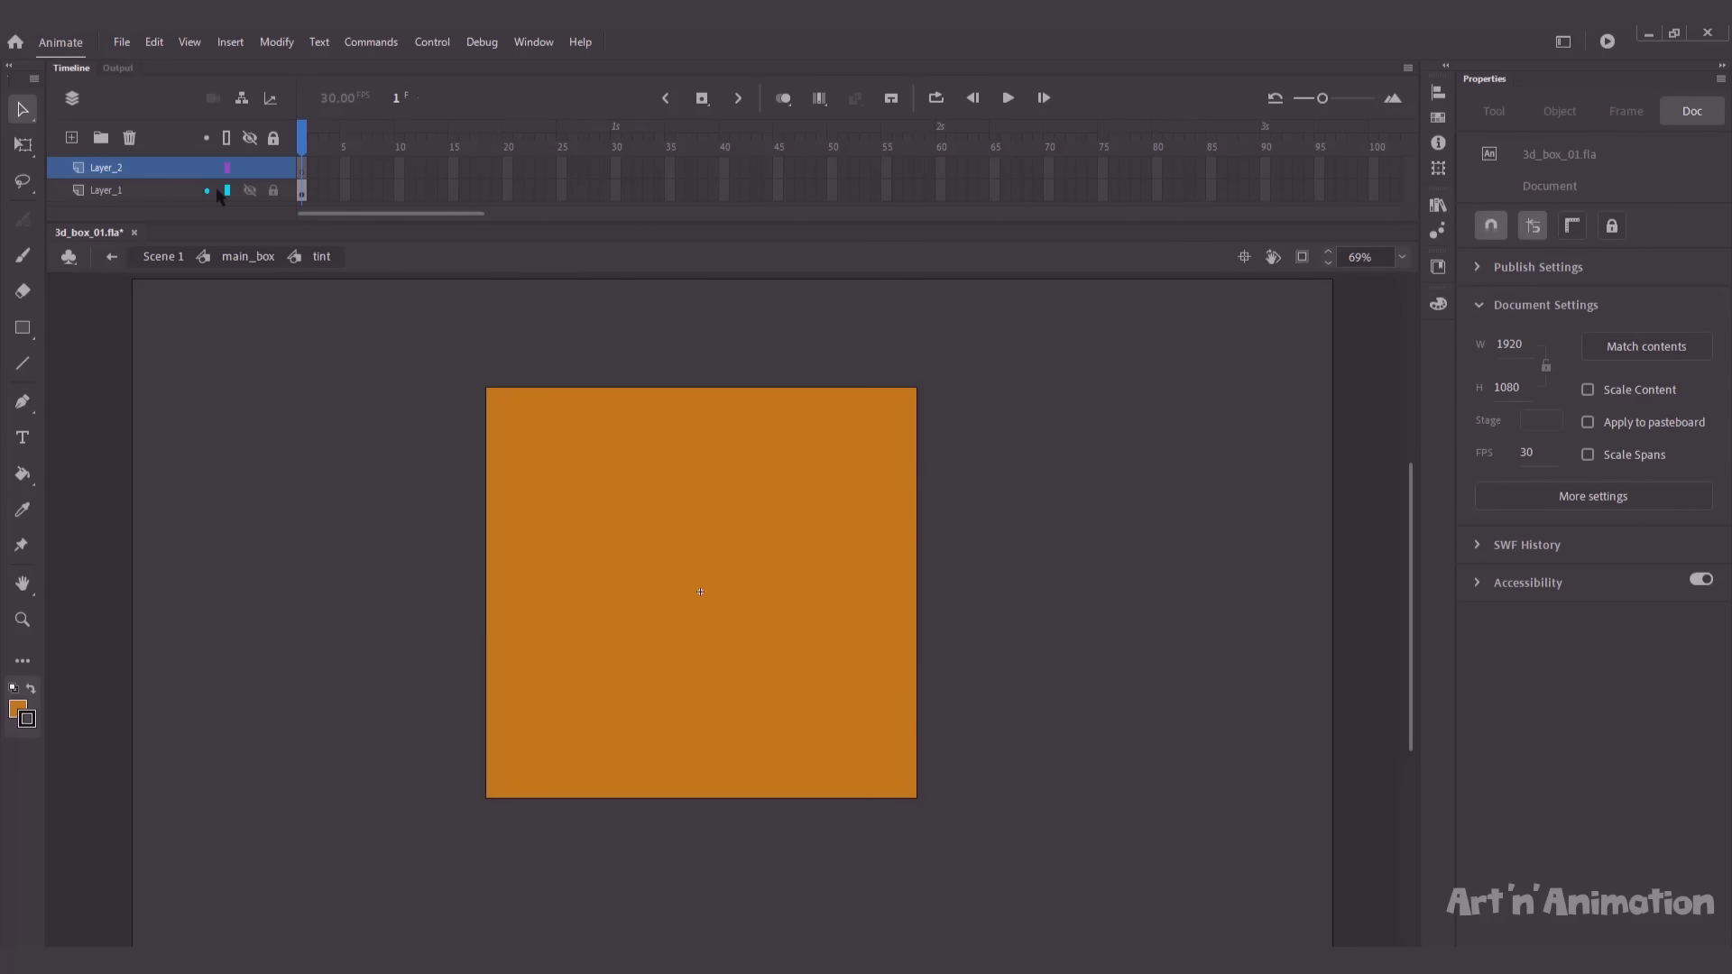
right_click(177, 171)
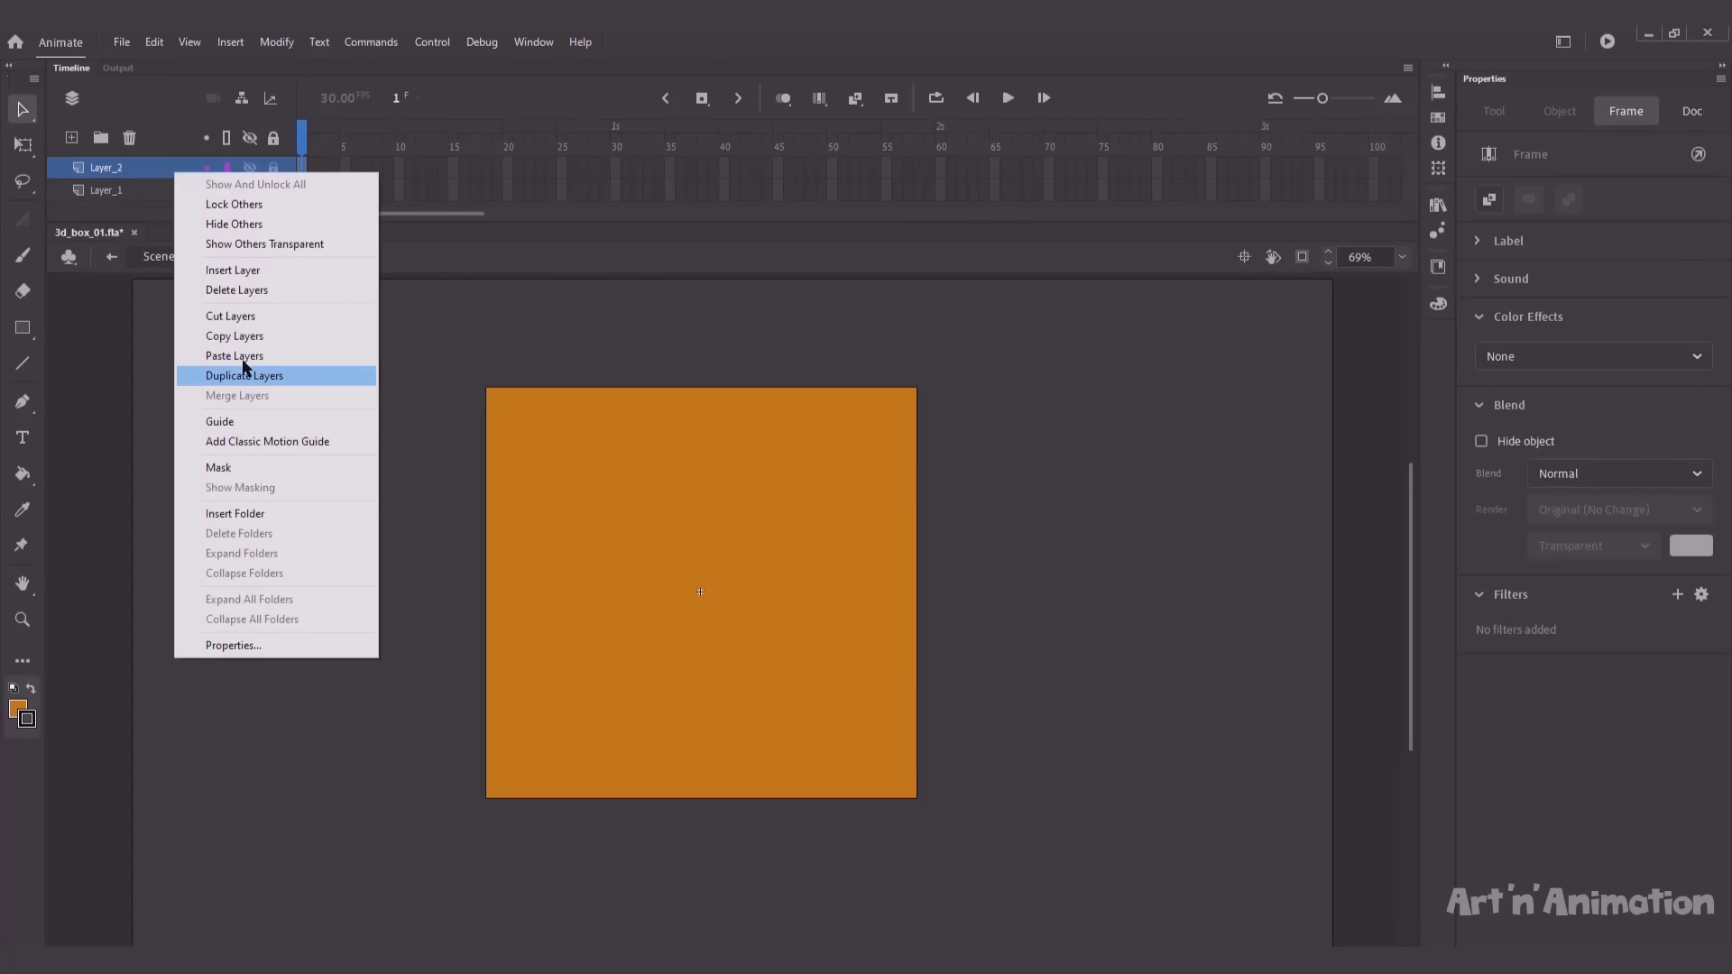
left_click(242, 357)
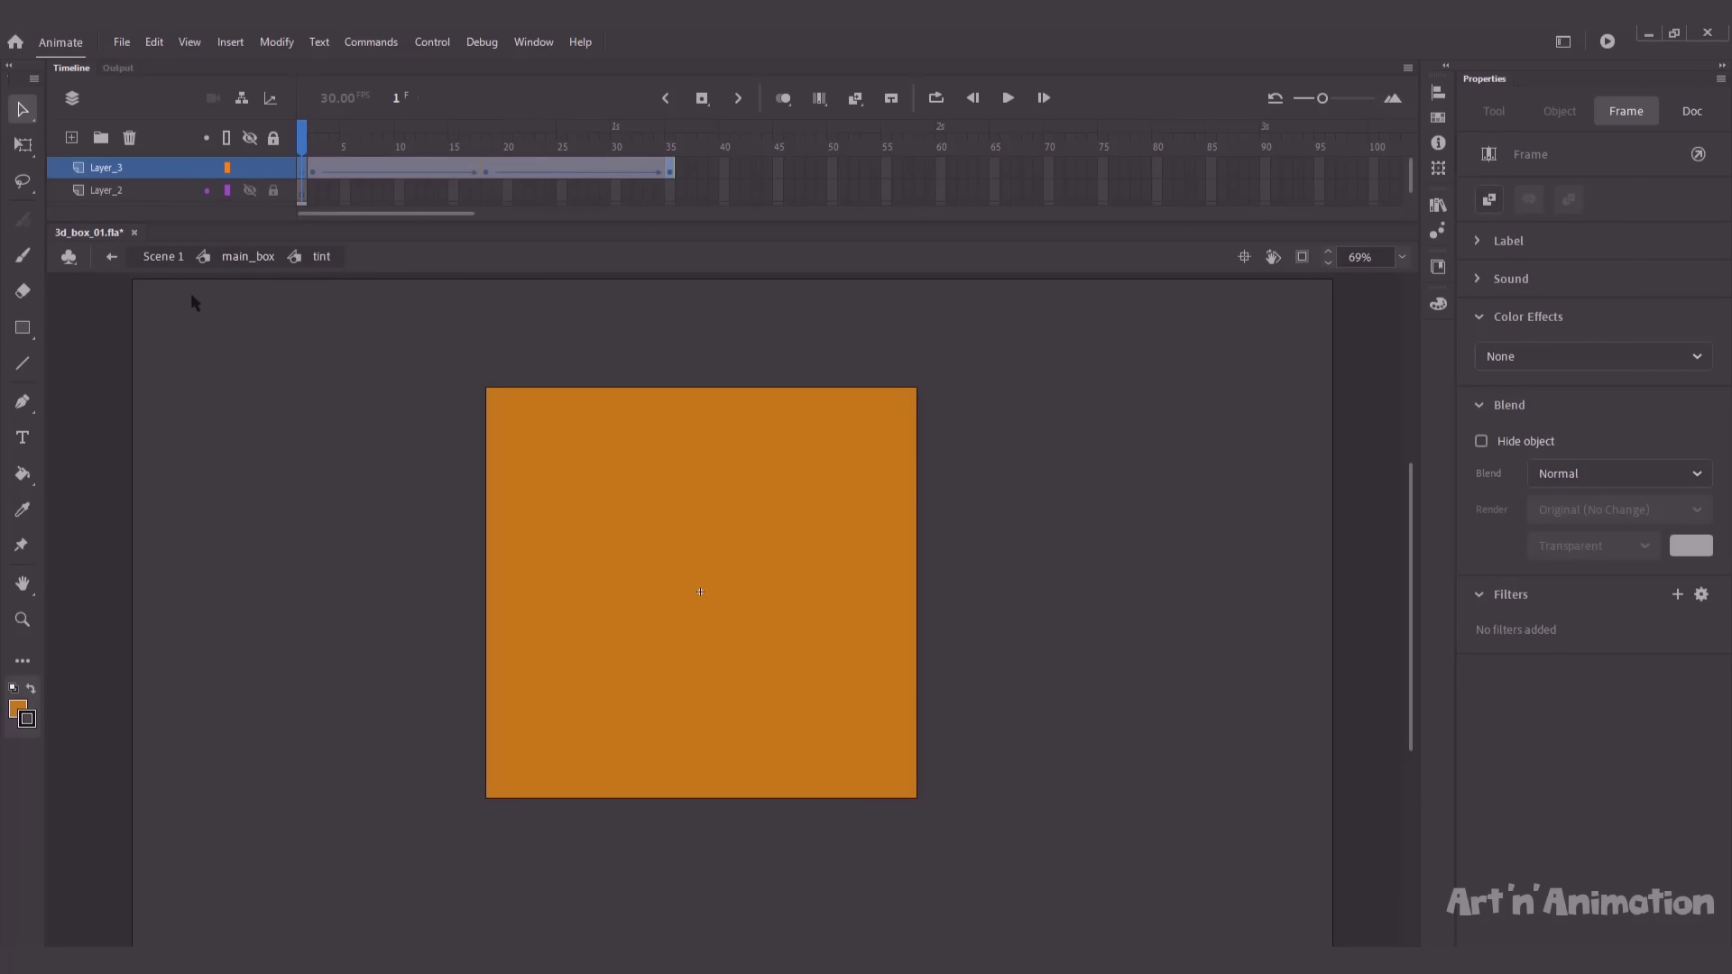
left_click(110, 191)
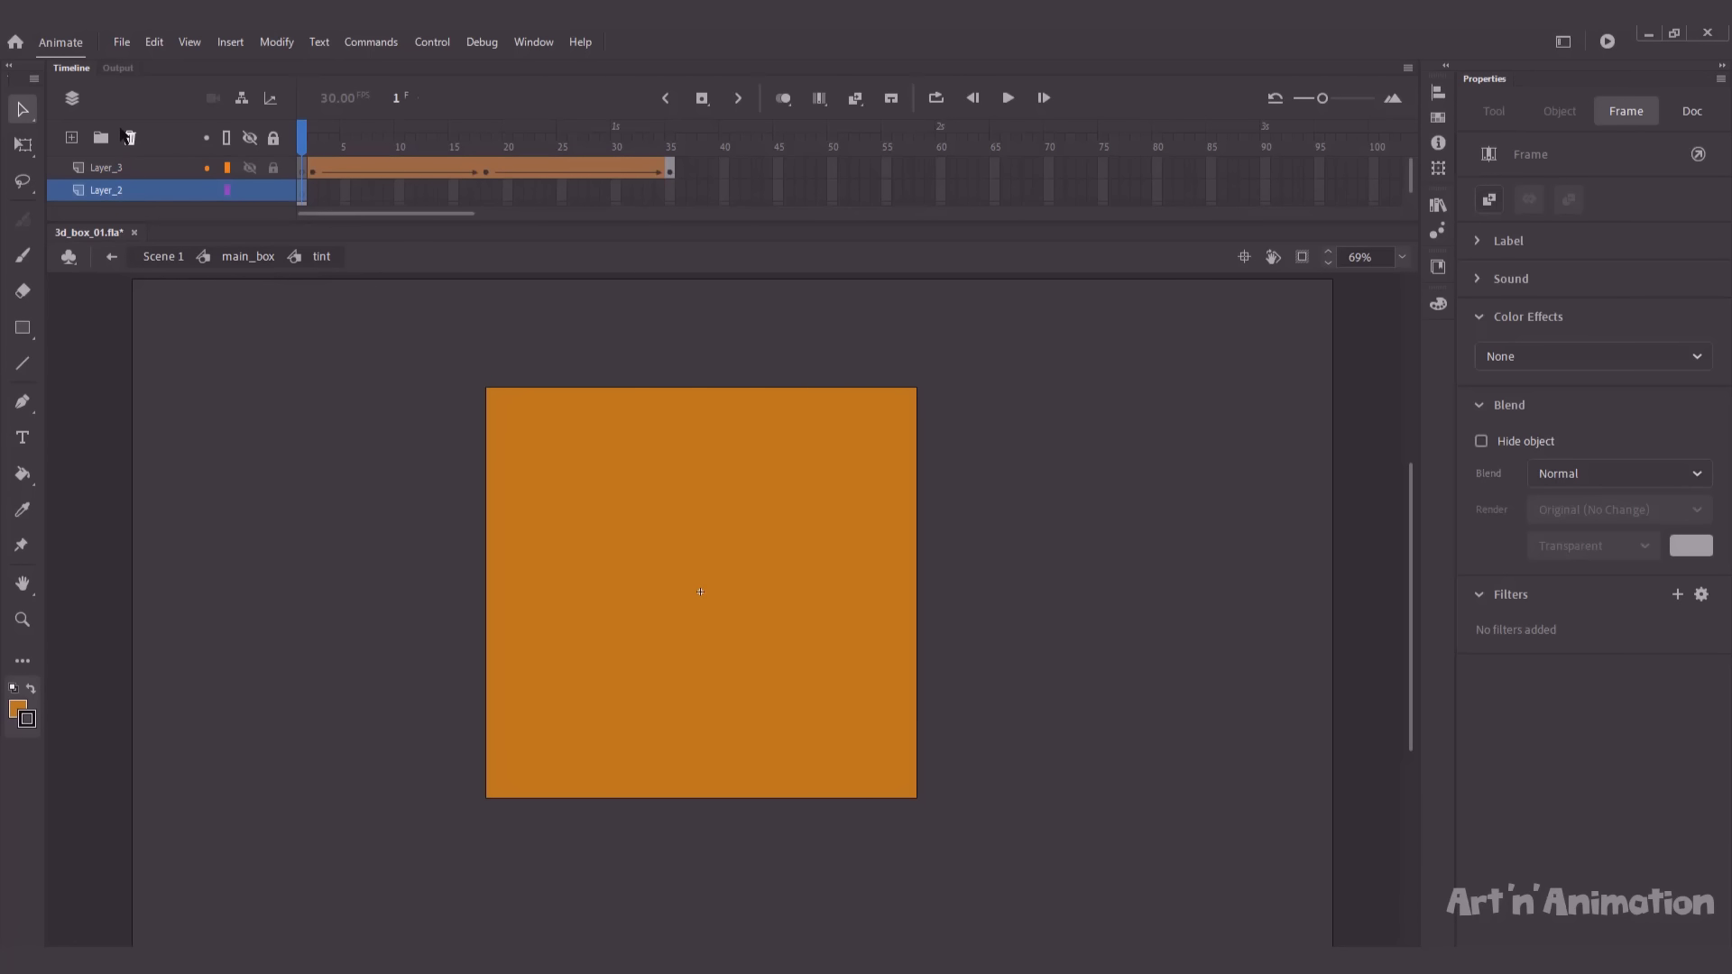
left_click(129, 137)
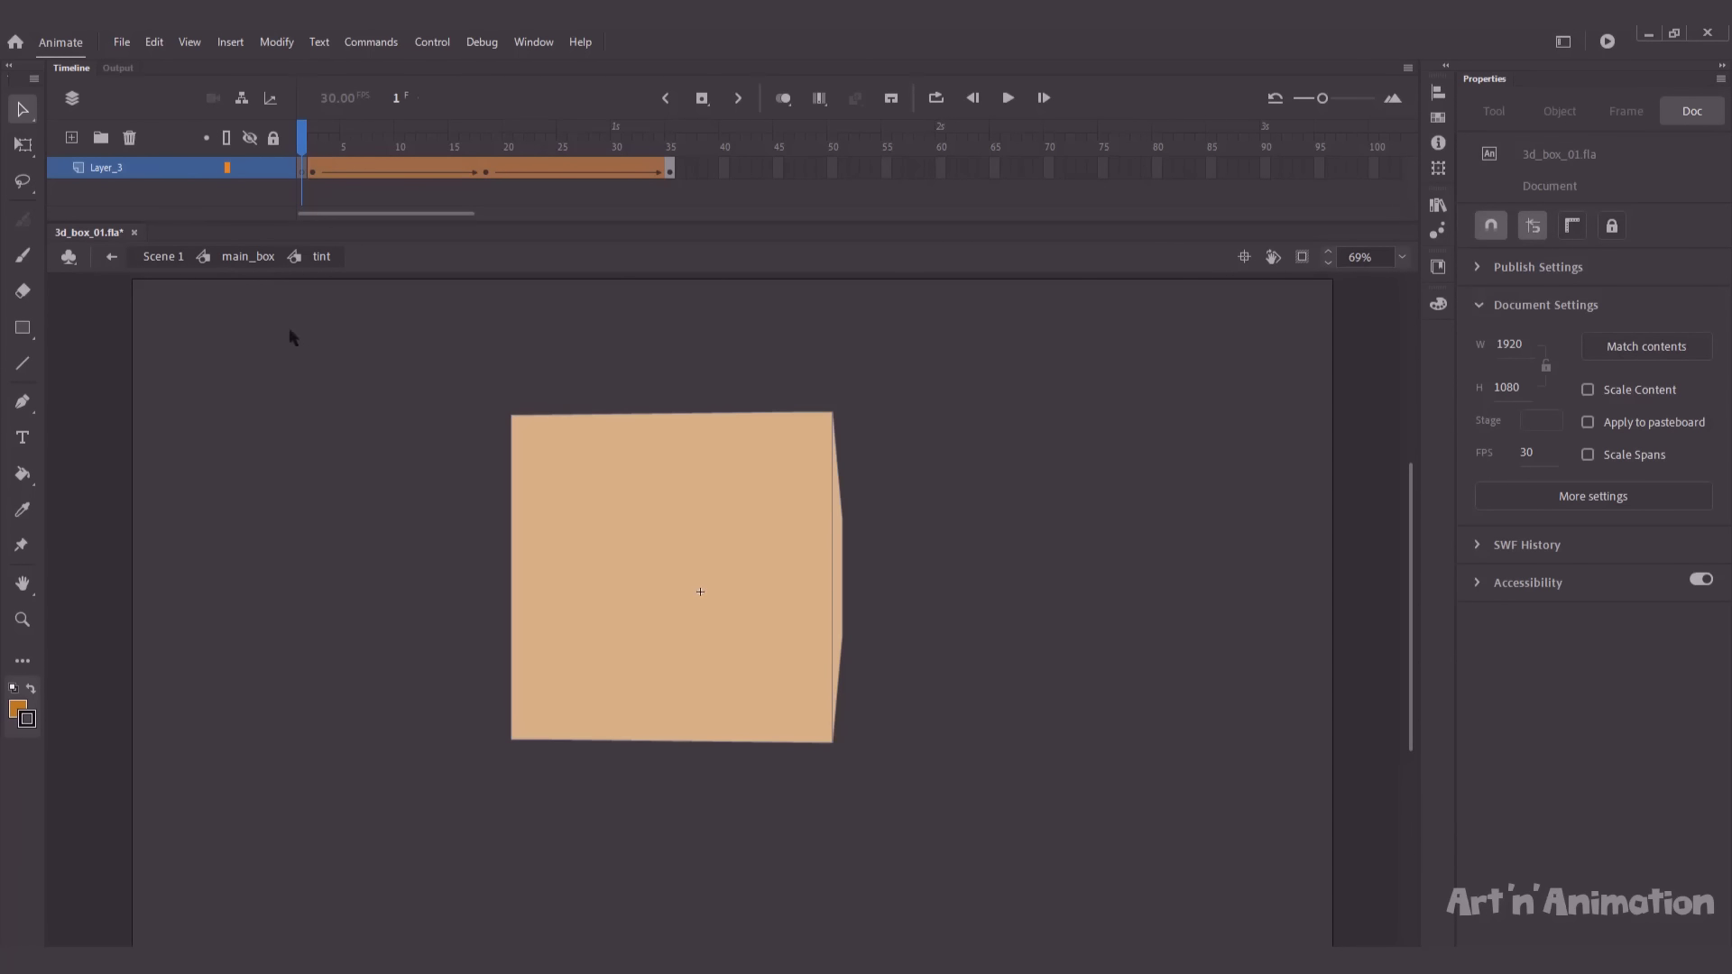
Return to main_box and move the tint instance so it aligns with the box's left face at frame 15.
left_click(256, 267)
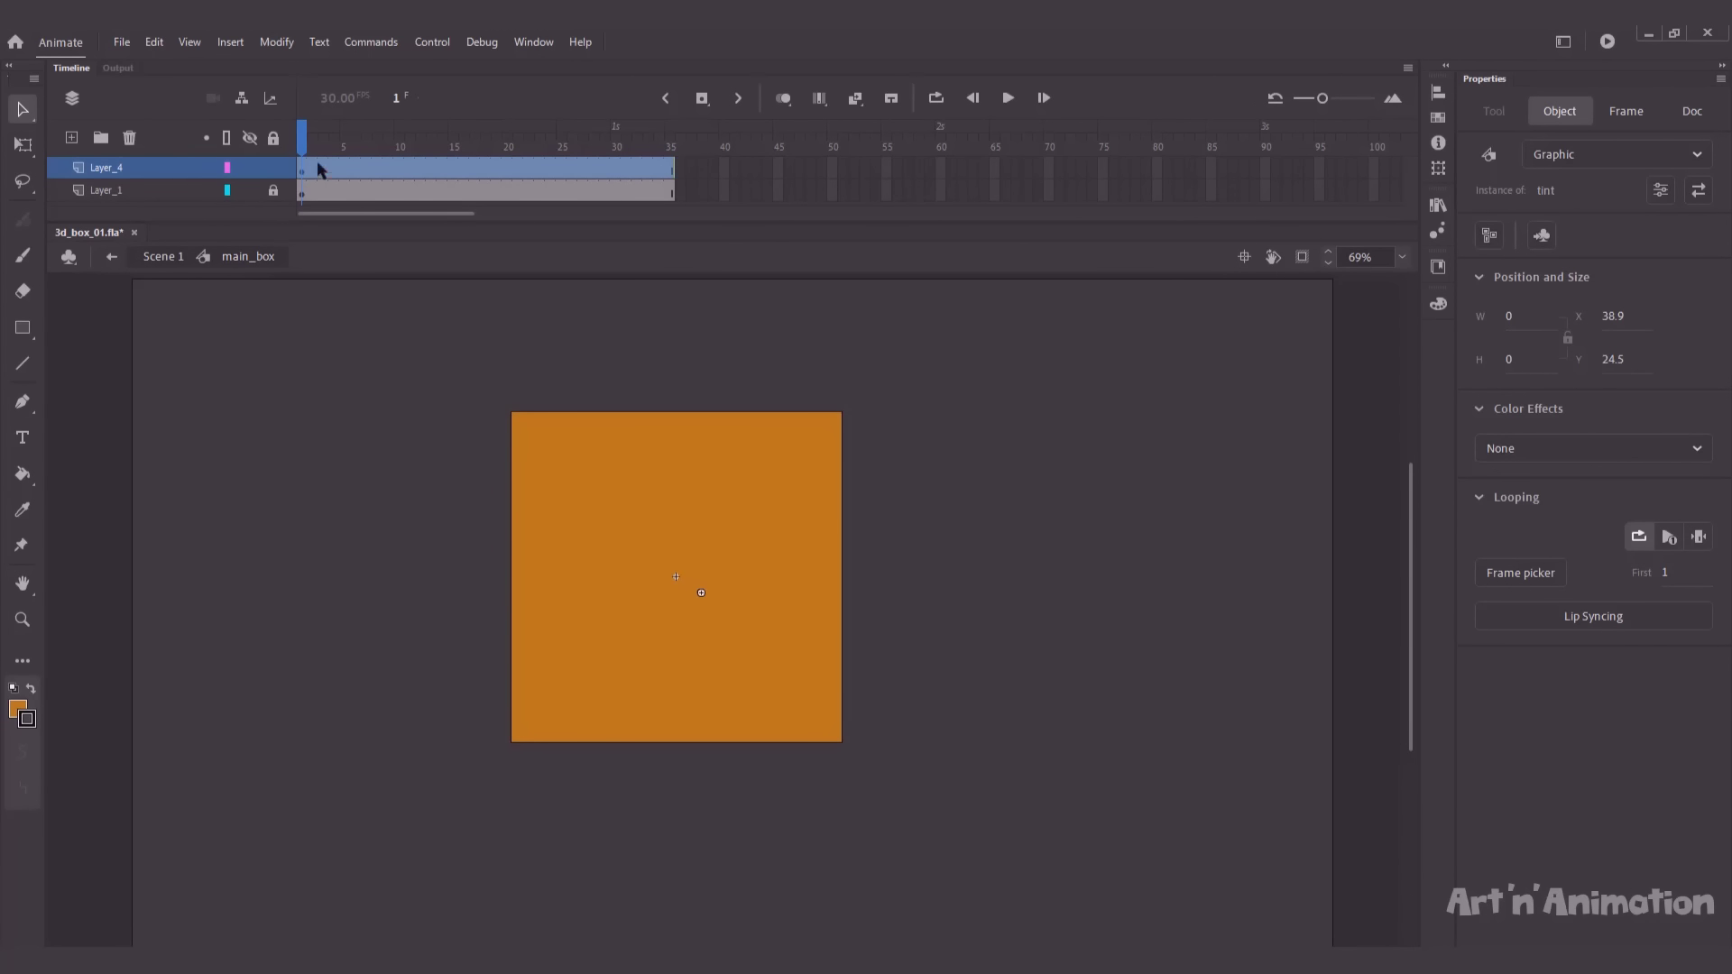
left_click_drag(333, 144, 453, 148)
left_click(635, 527)
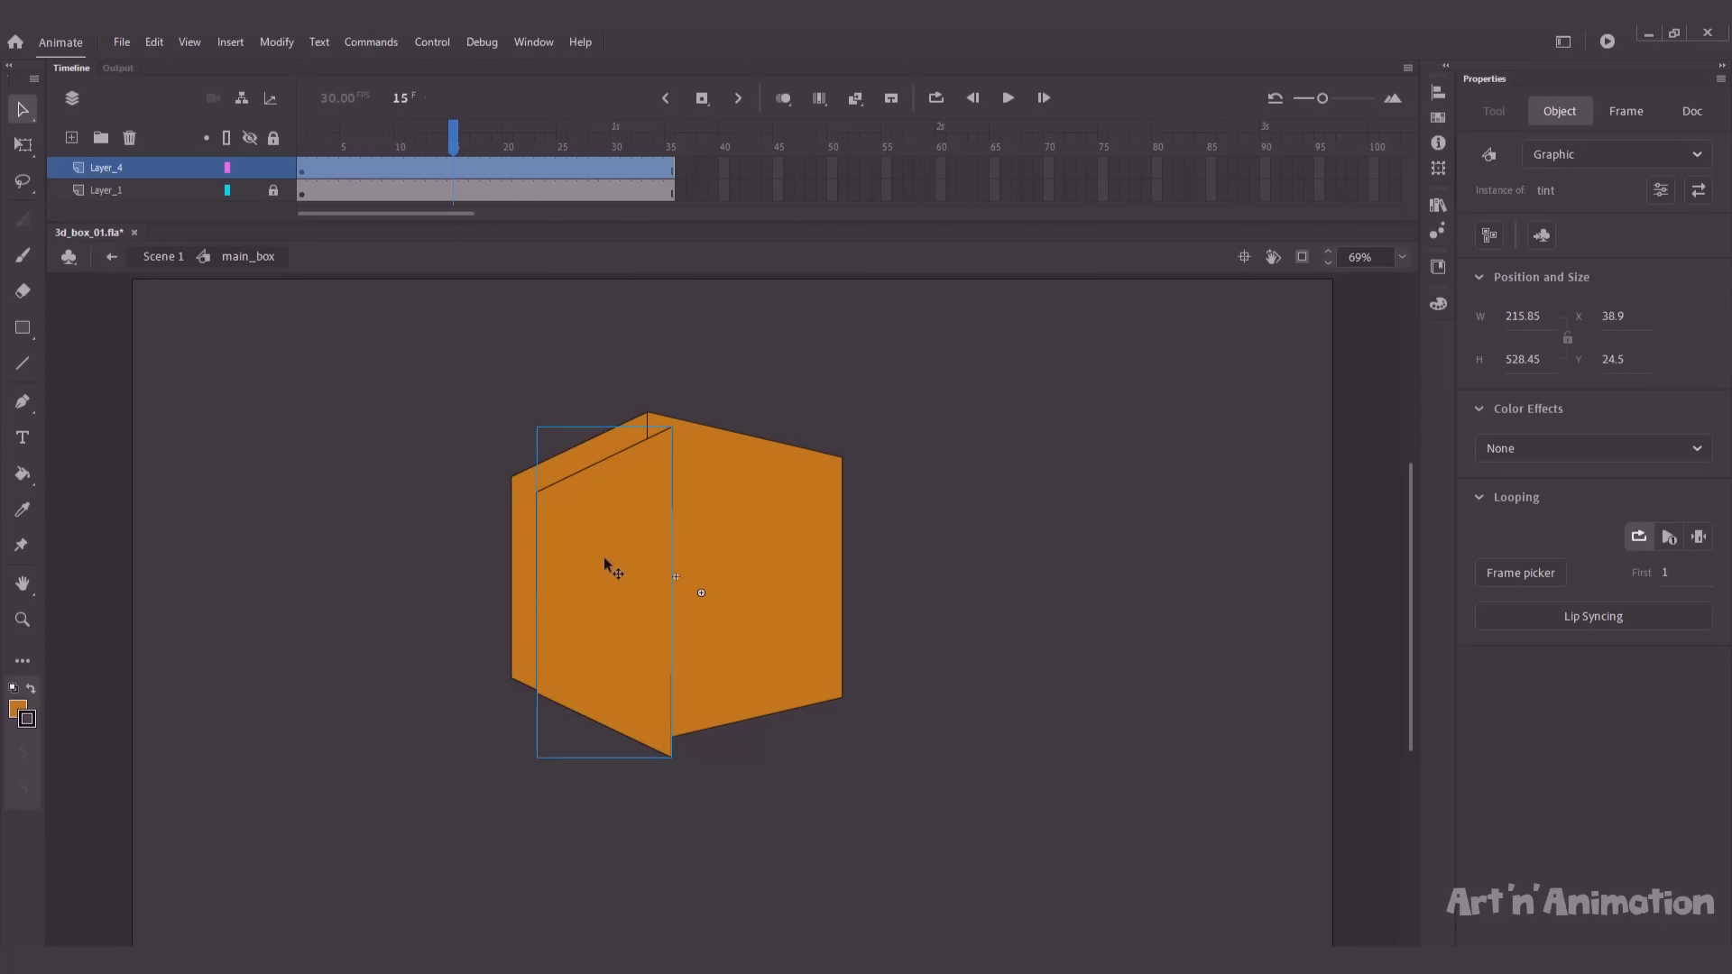
left_click_drag(604, 558, 586, 548)
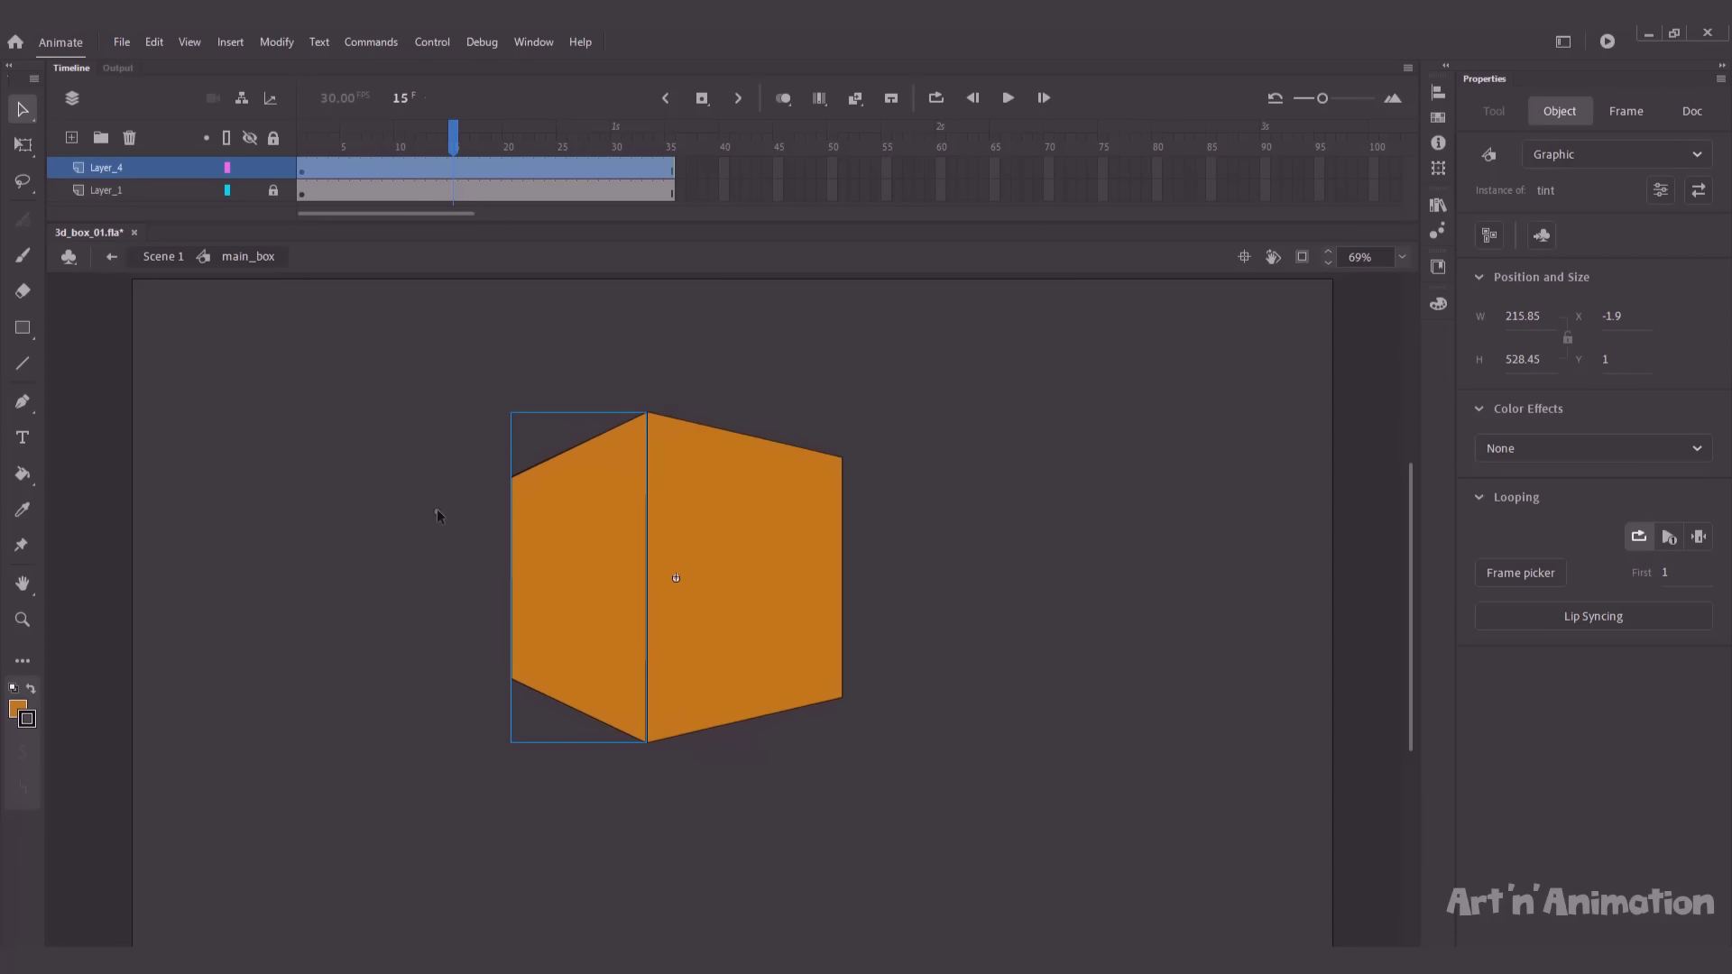
Add keyframes at frames 18 and 35 on Layer_4 inside main_box.
left_click(436, 512)
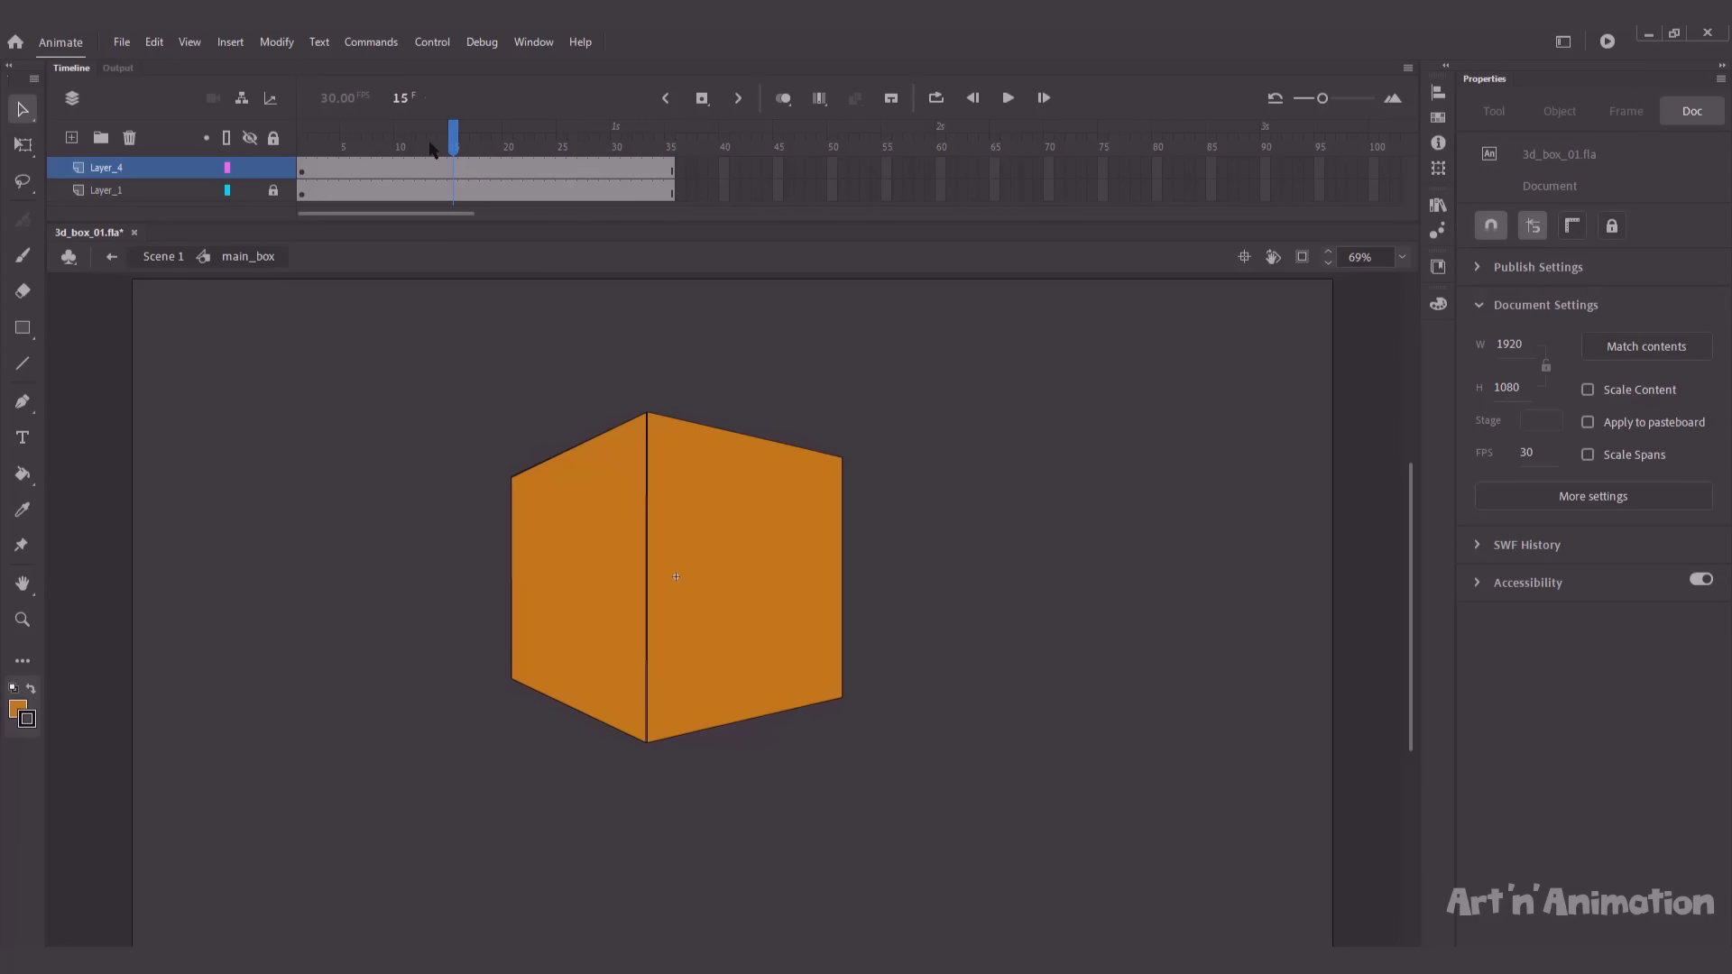
mouse_move(456, 151)
left_mouse_down()
mouse_move(593, 151)
mouse_move(484, 159)
left_mouse_up()
key("F6")
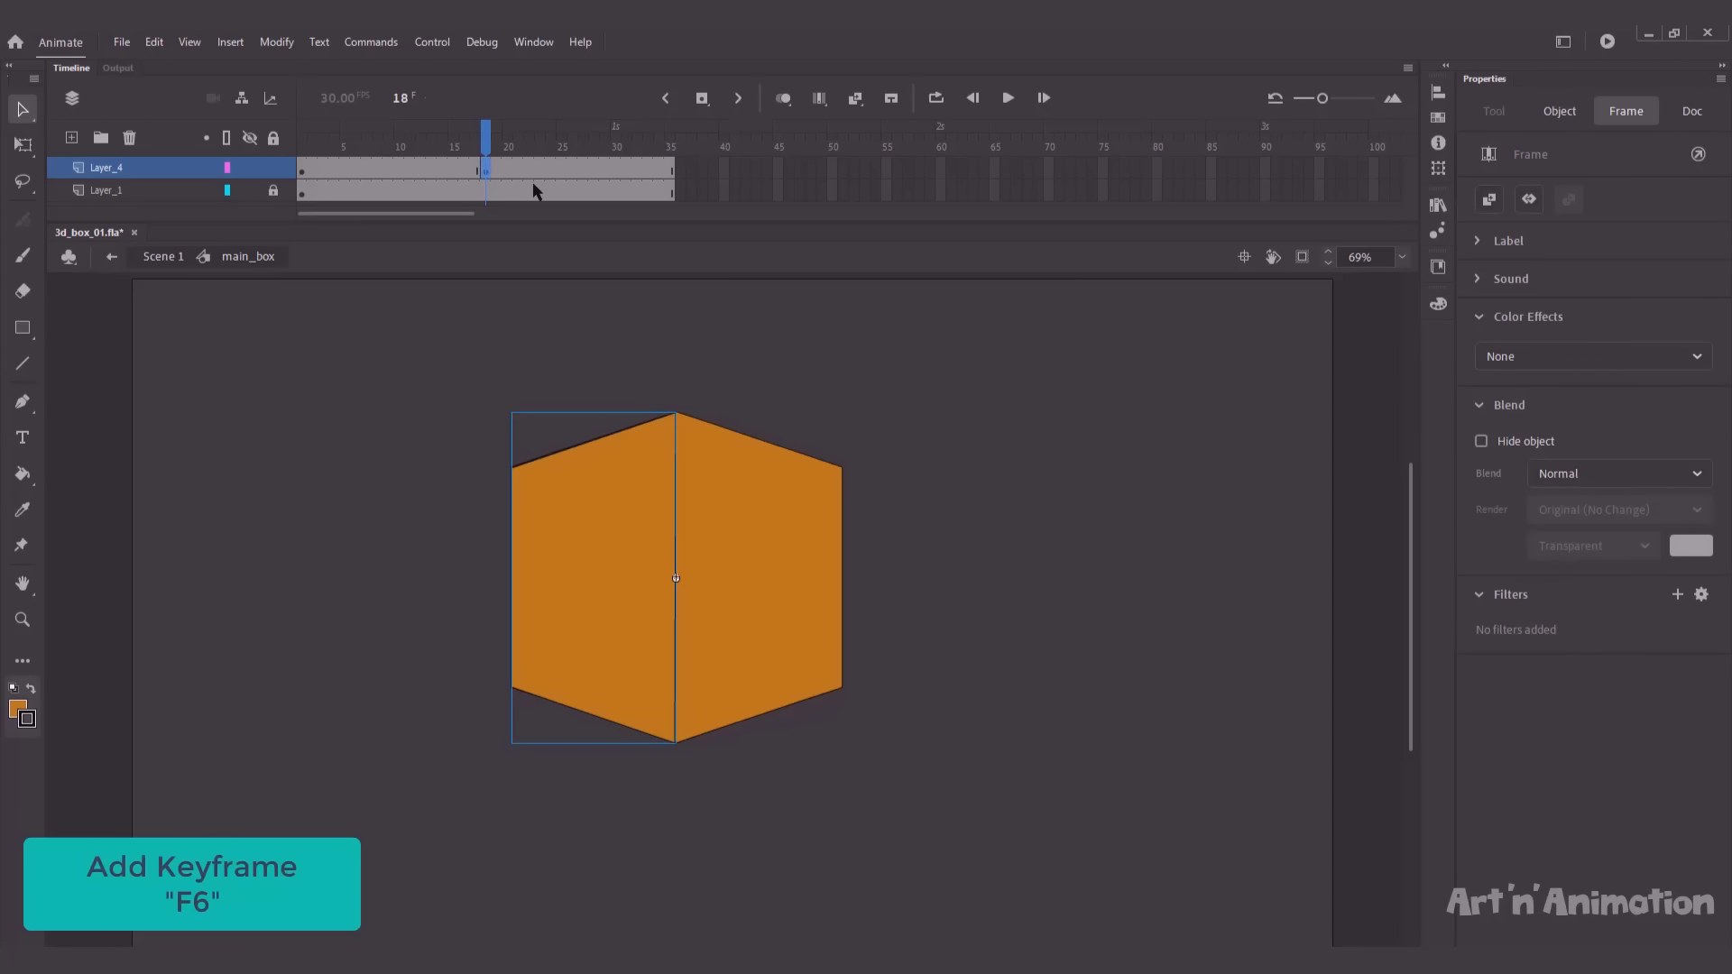
left_click(670, 170)
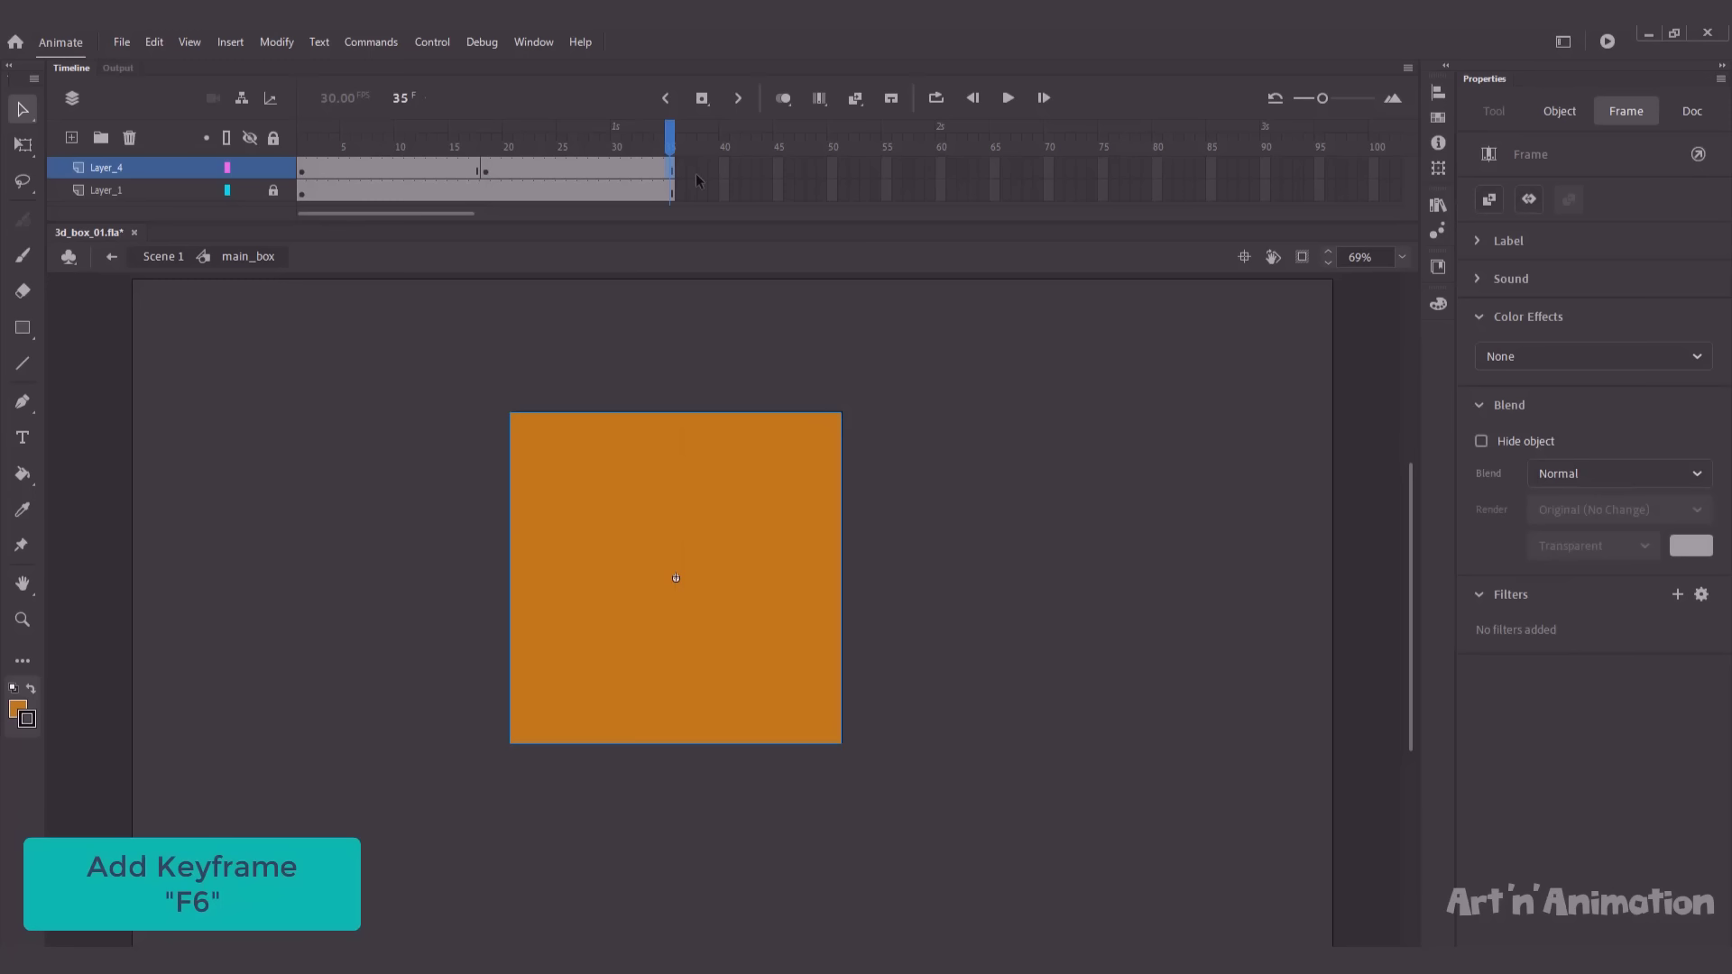
key("F6")
Apply a black Tint color effect of 71% to the tint instance in Layer_4's first keyframe span.
left_click(309, 151)
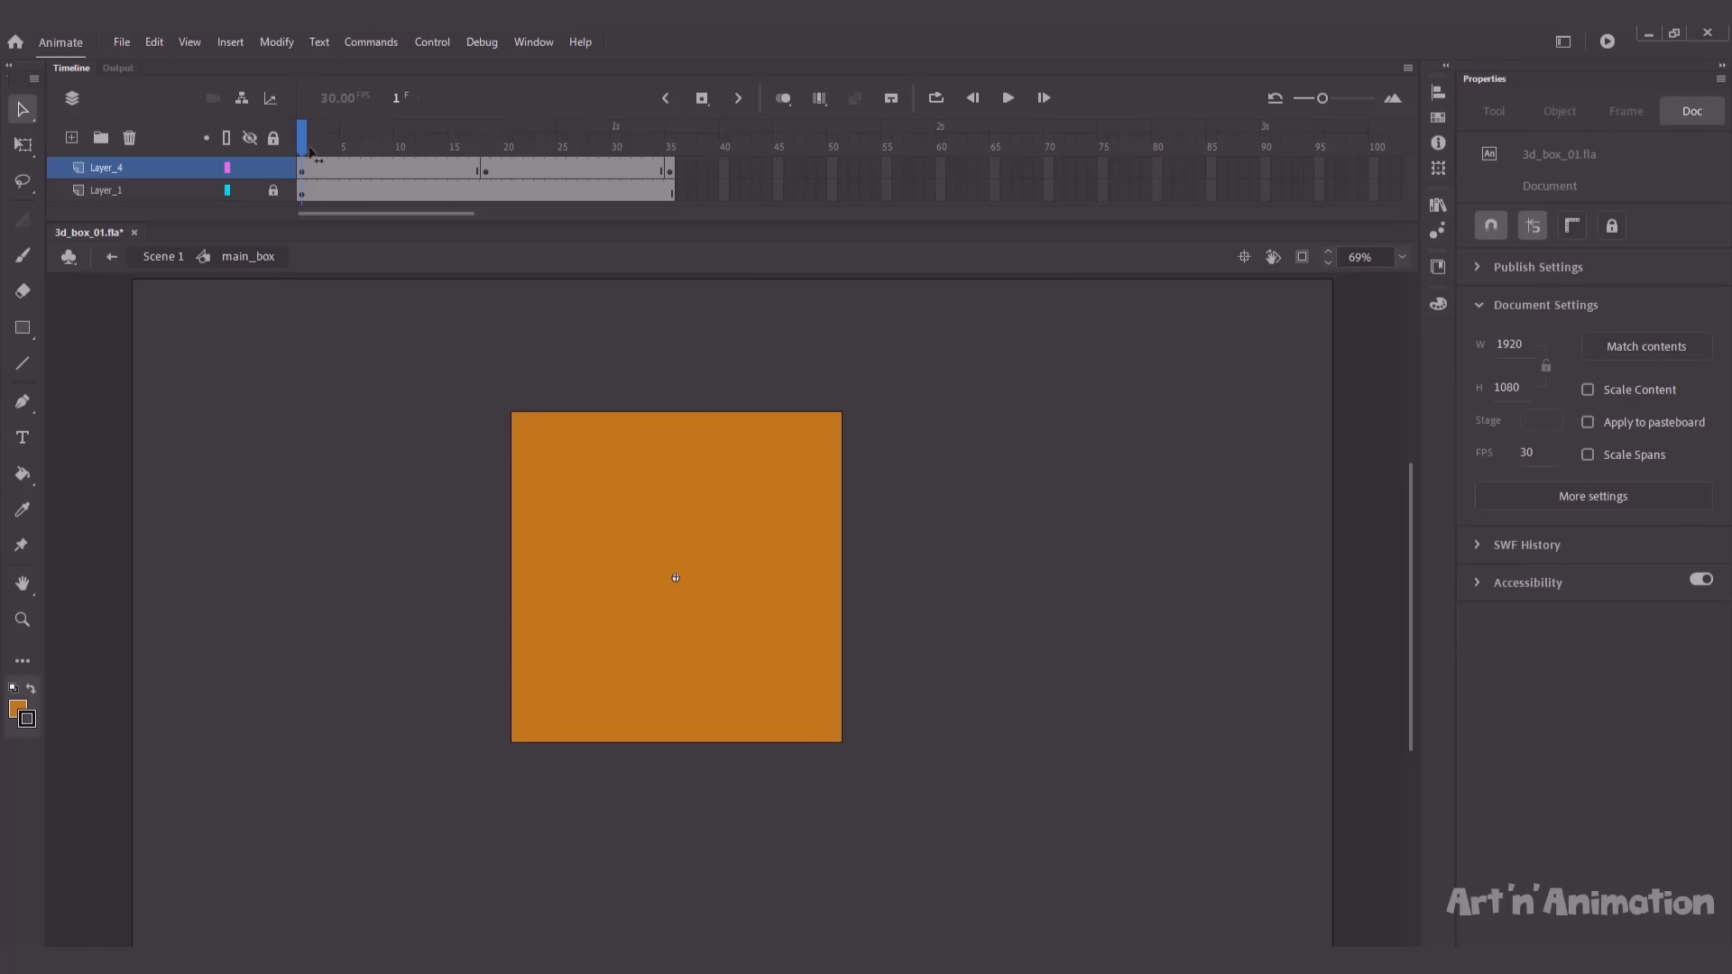
left_click_drag(310, 150, 325, 149)
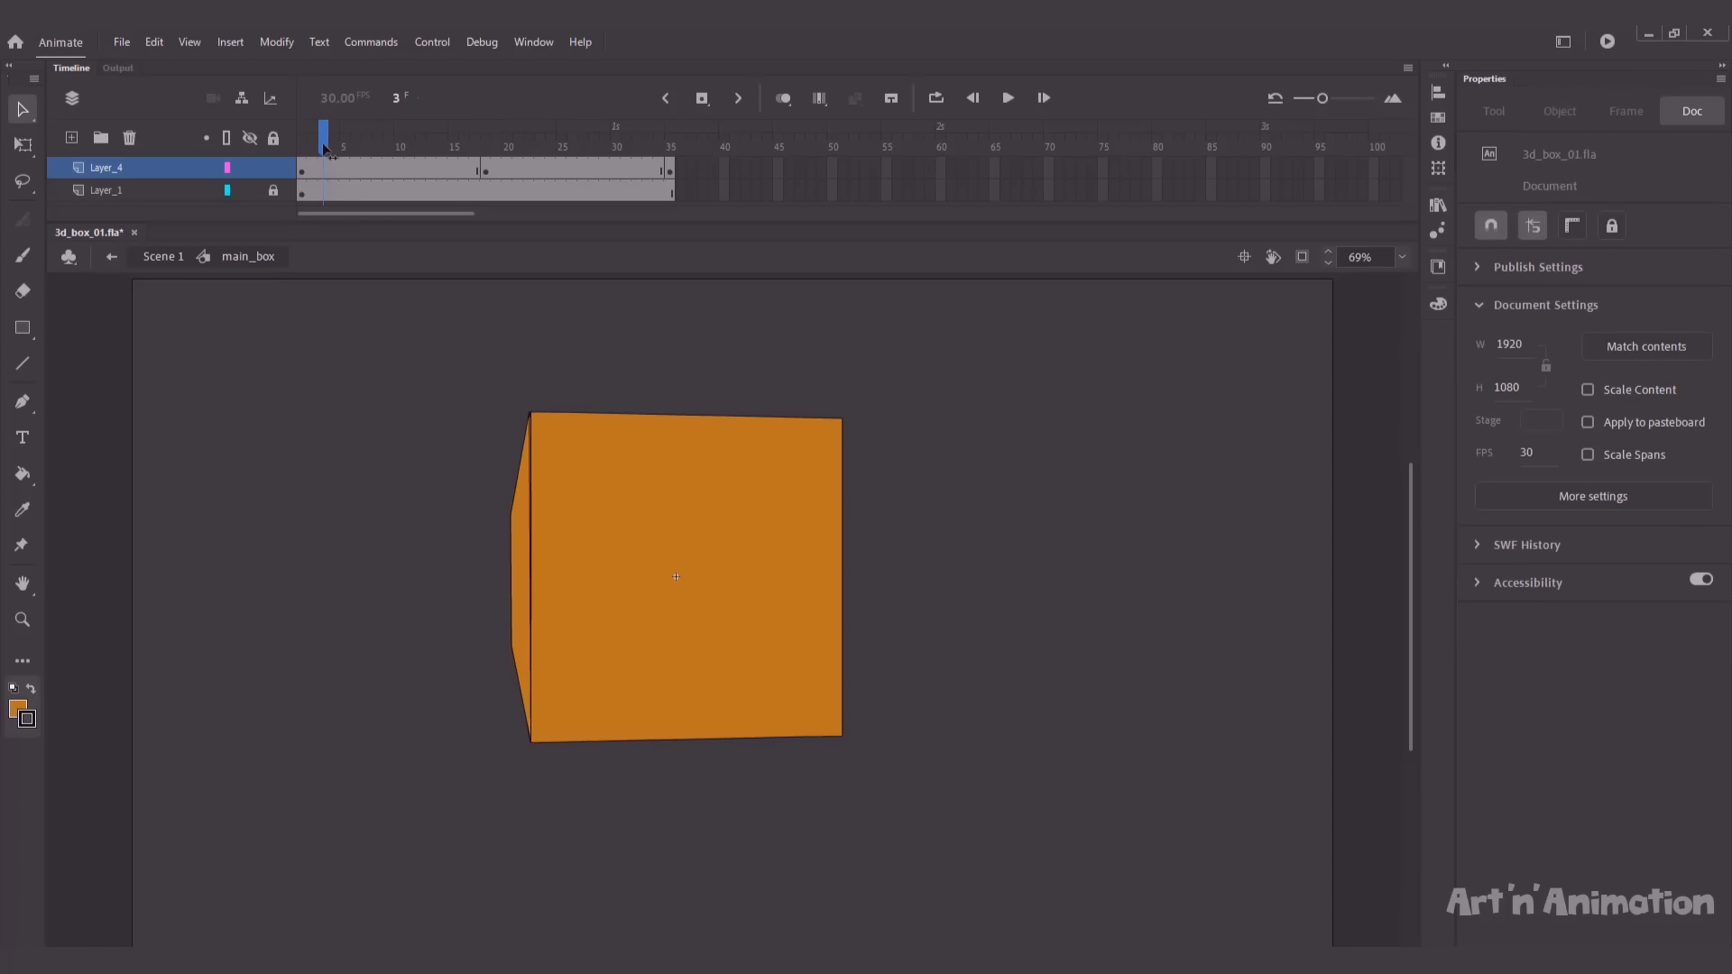
left_click(520, 526)
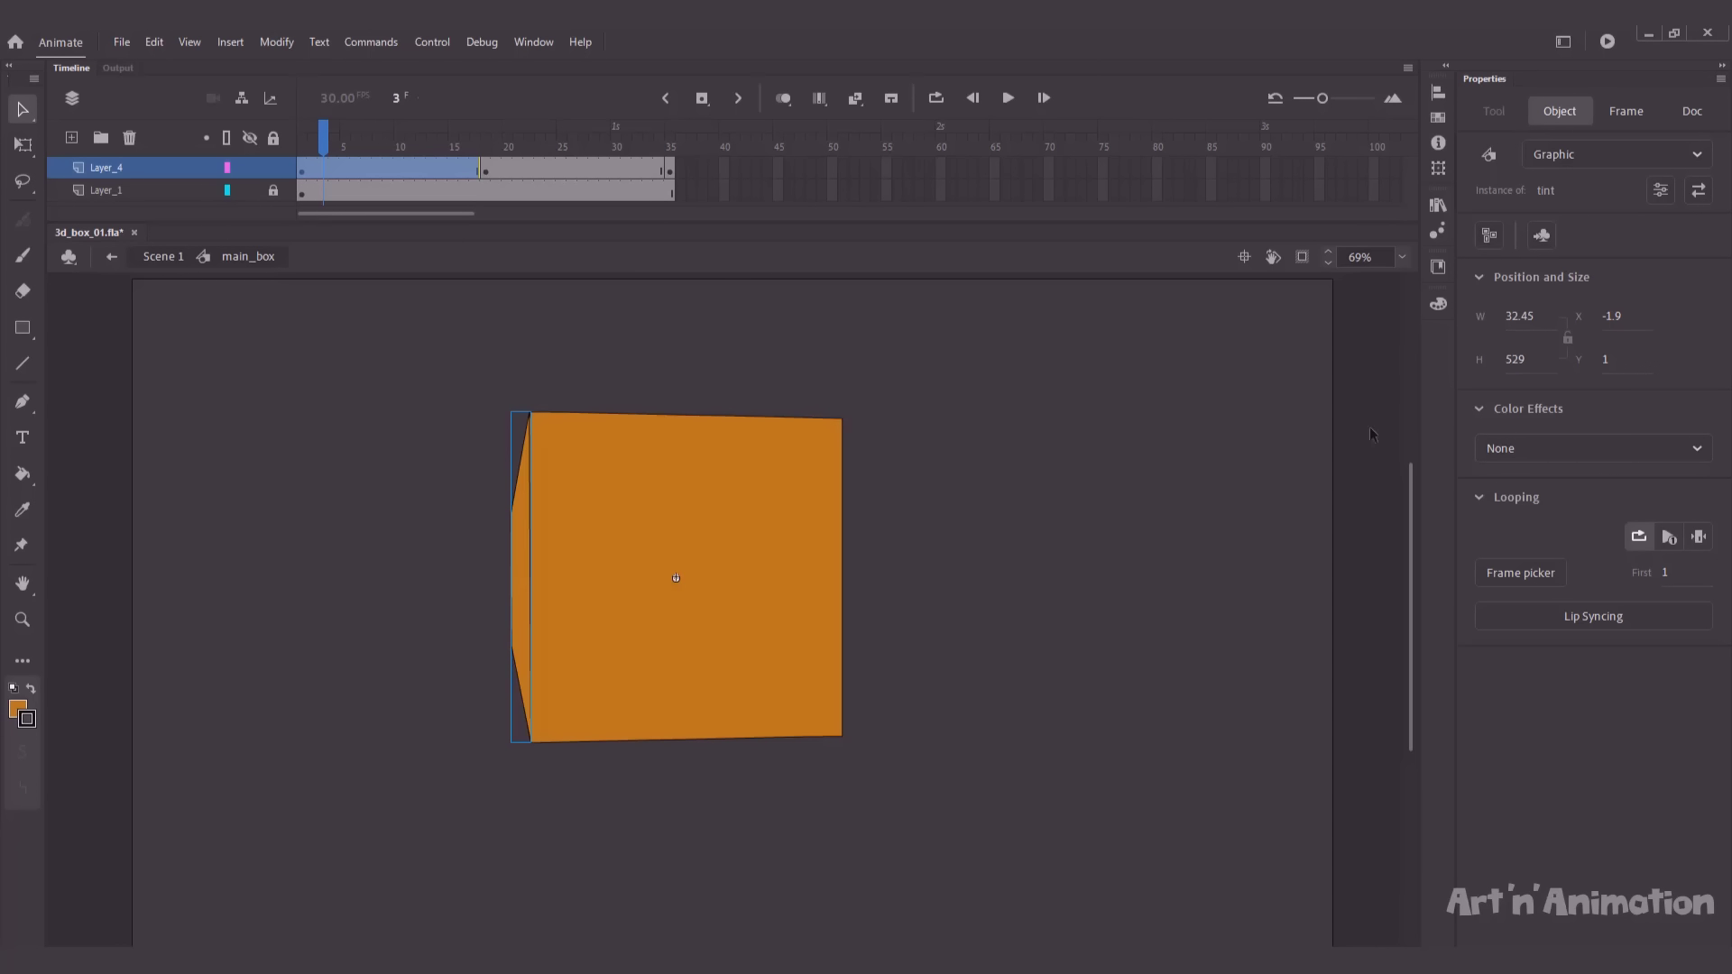
left_click(1484, 453)
left_click(1501, 534)
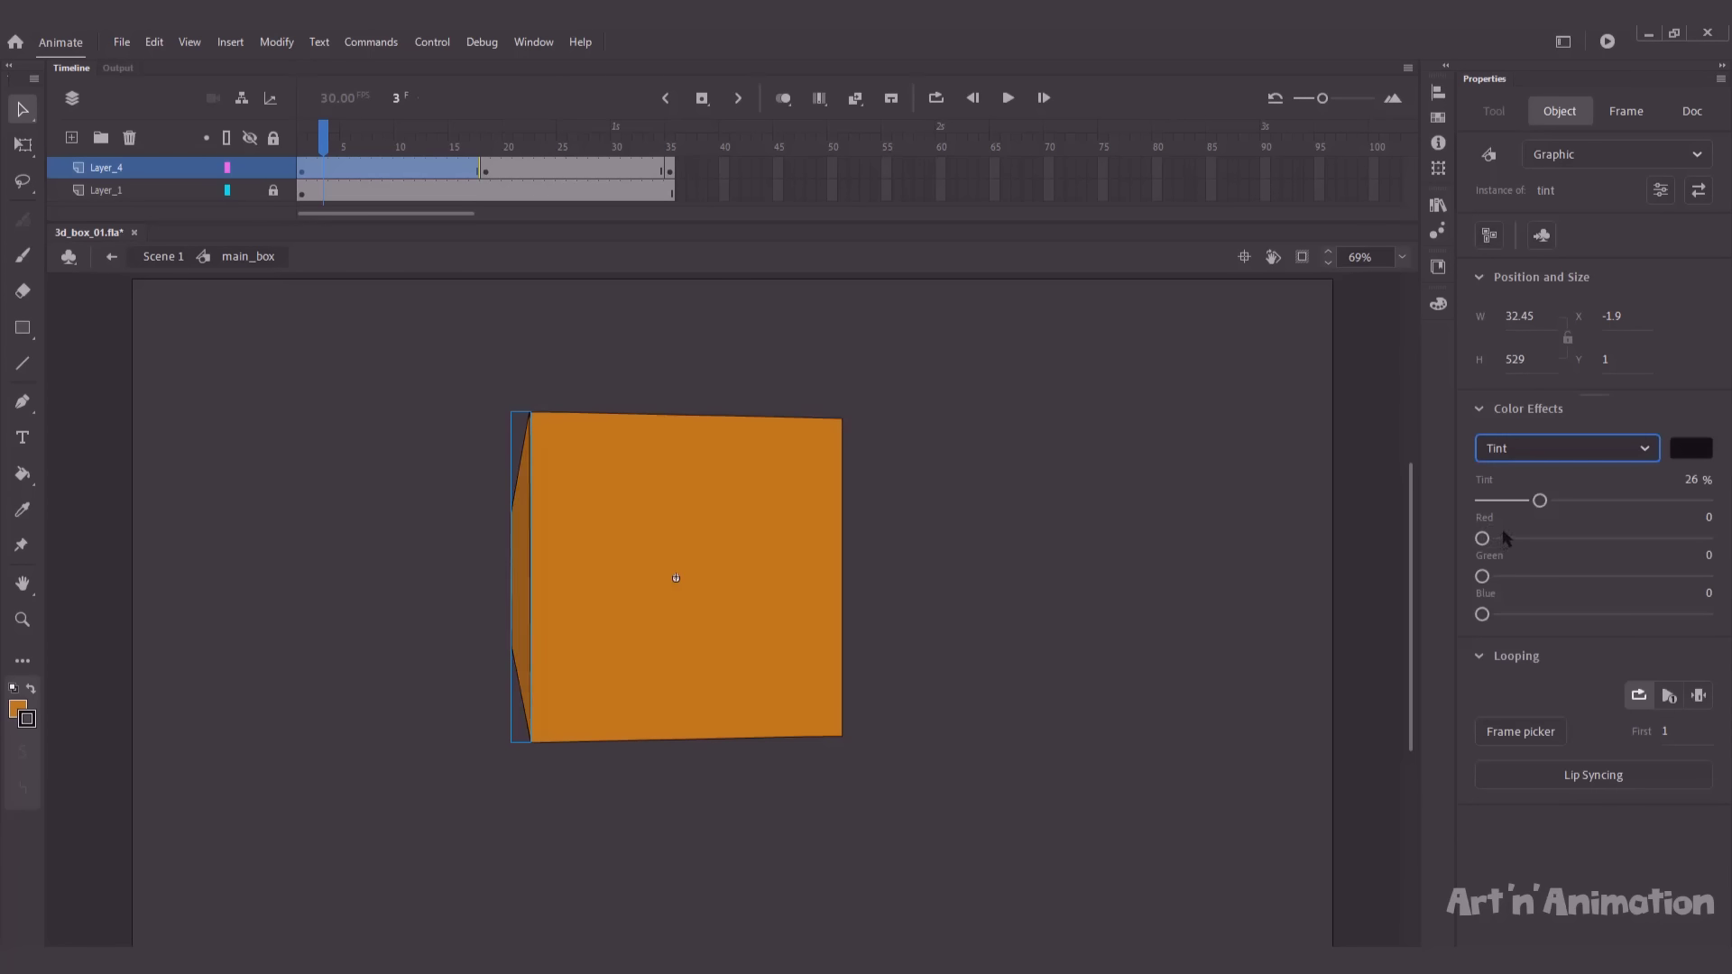
left_click_drag(1540, 501, 1640, 503)
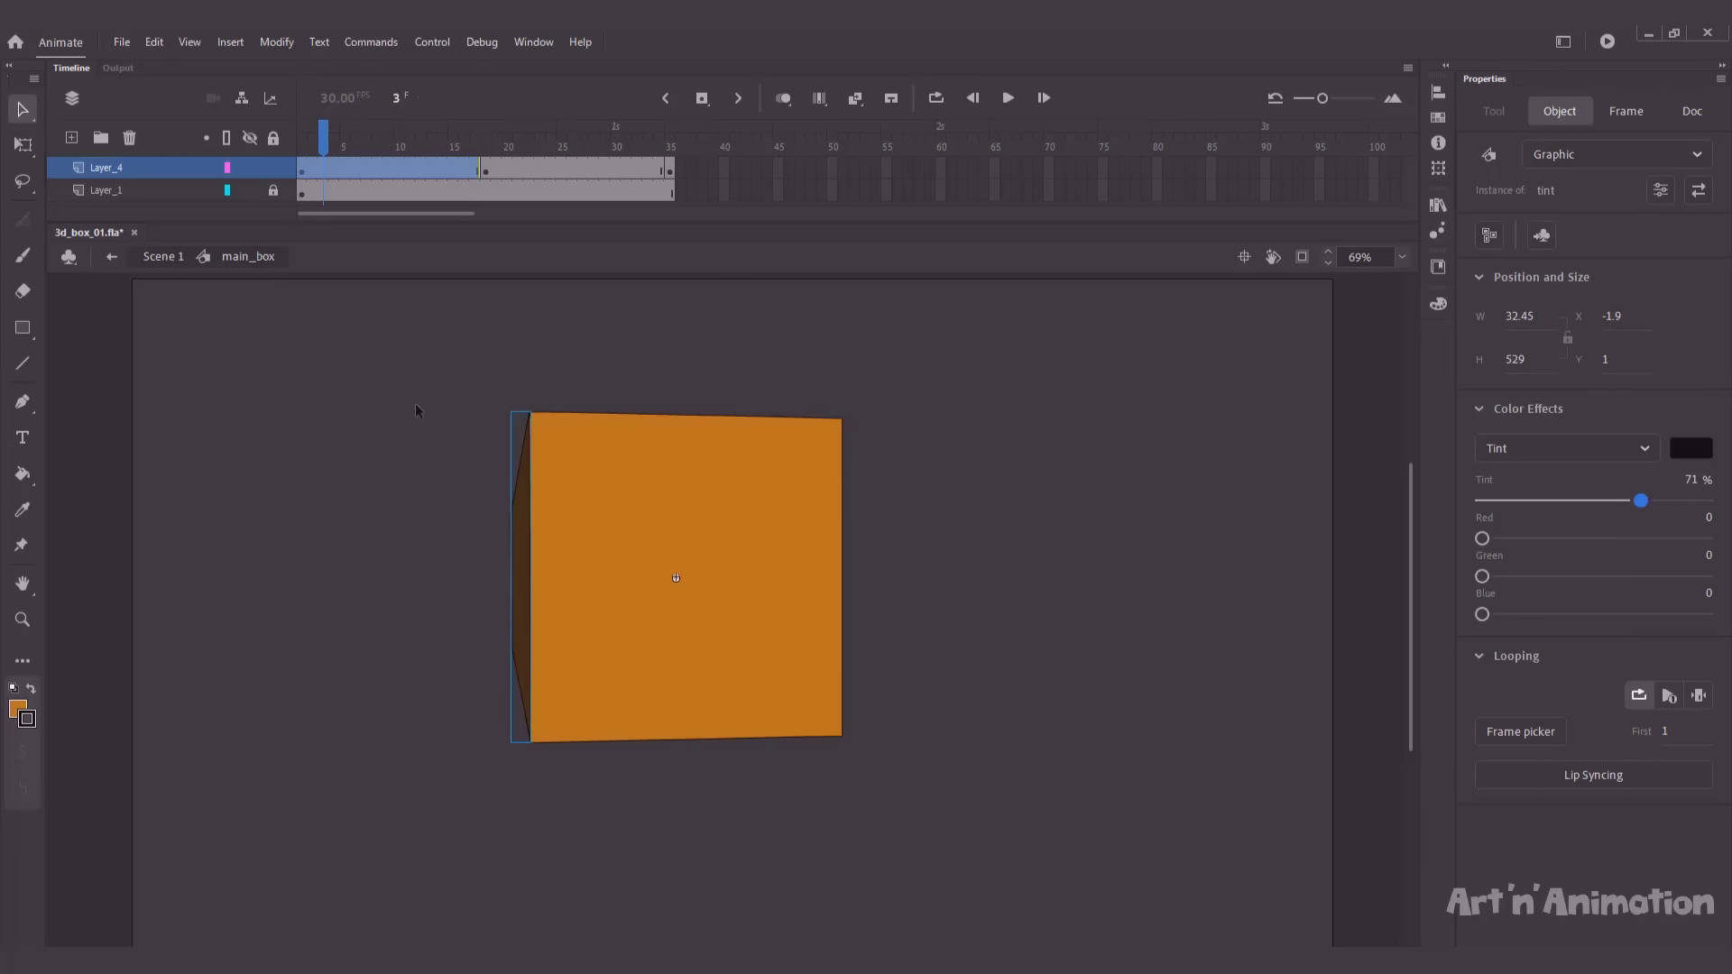
left_click(354, 369)
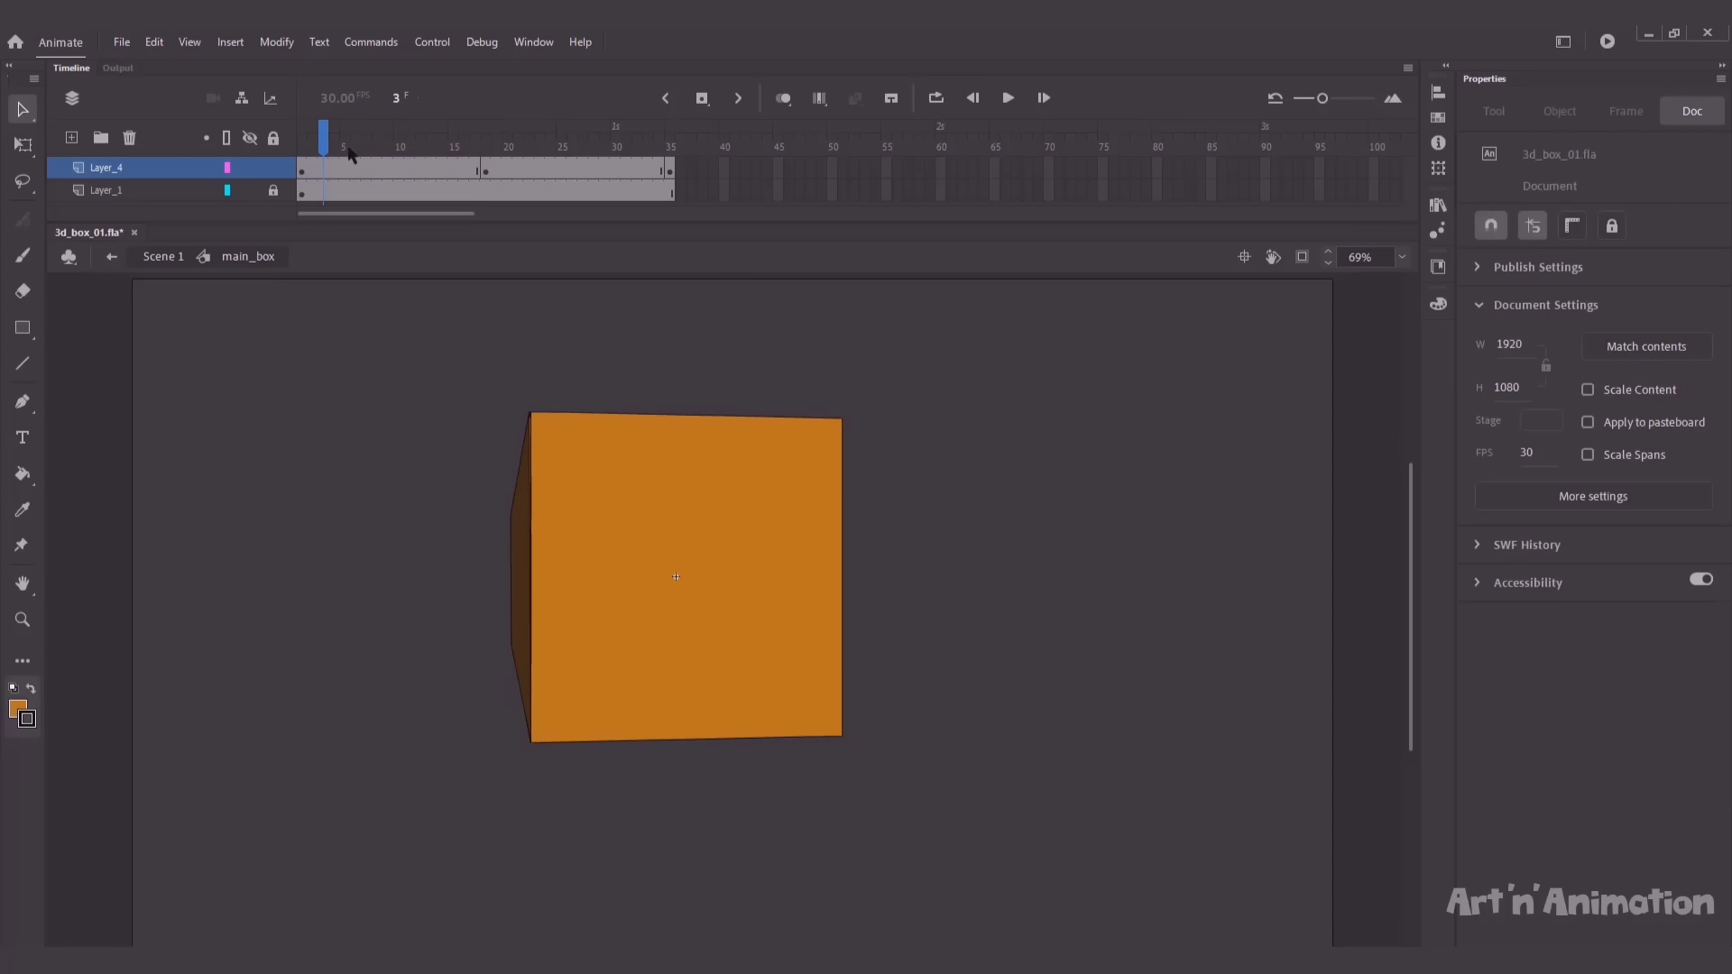
Apply a black Tint color effect of 45% to the tint instance at the frame 18 keyframe.
left_click_drag(354, 149, 485, 167)
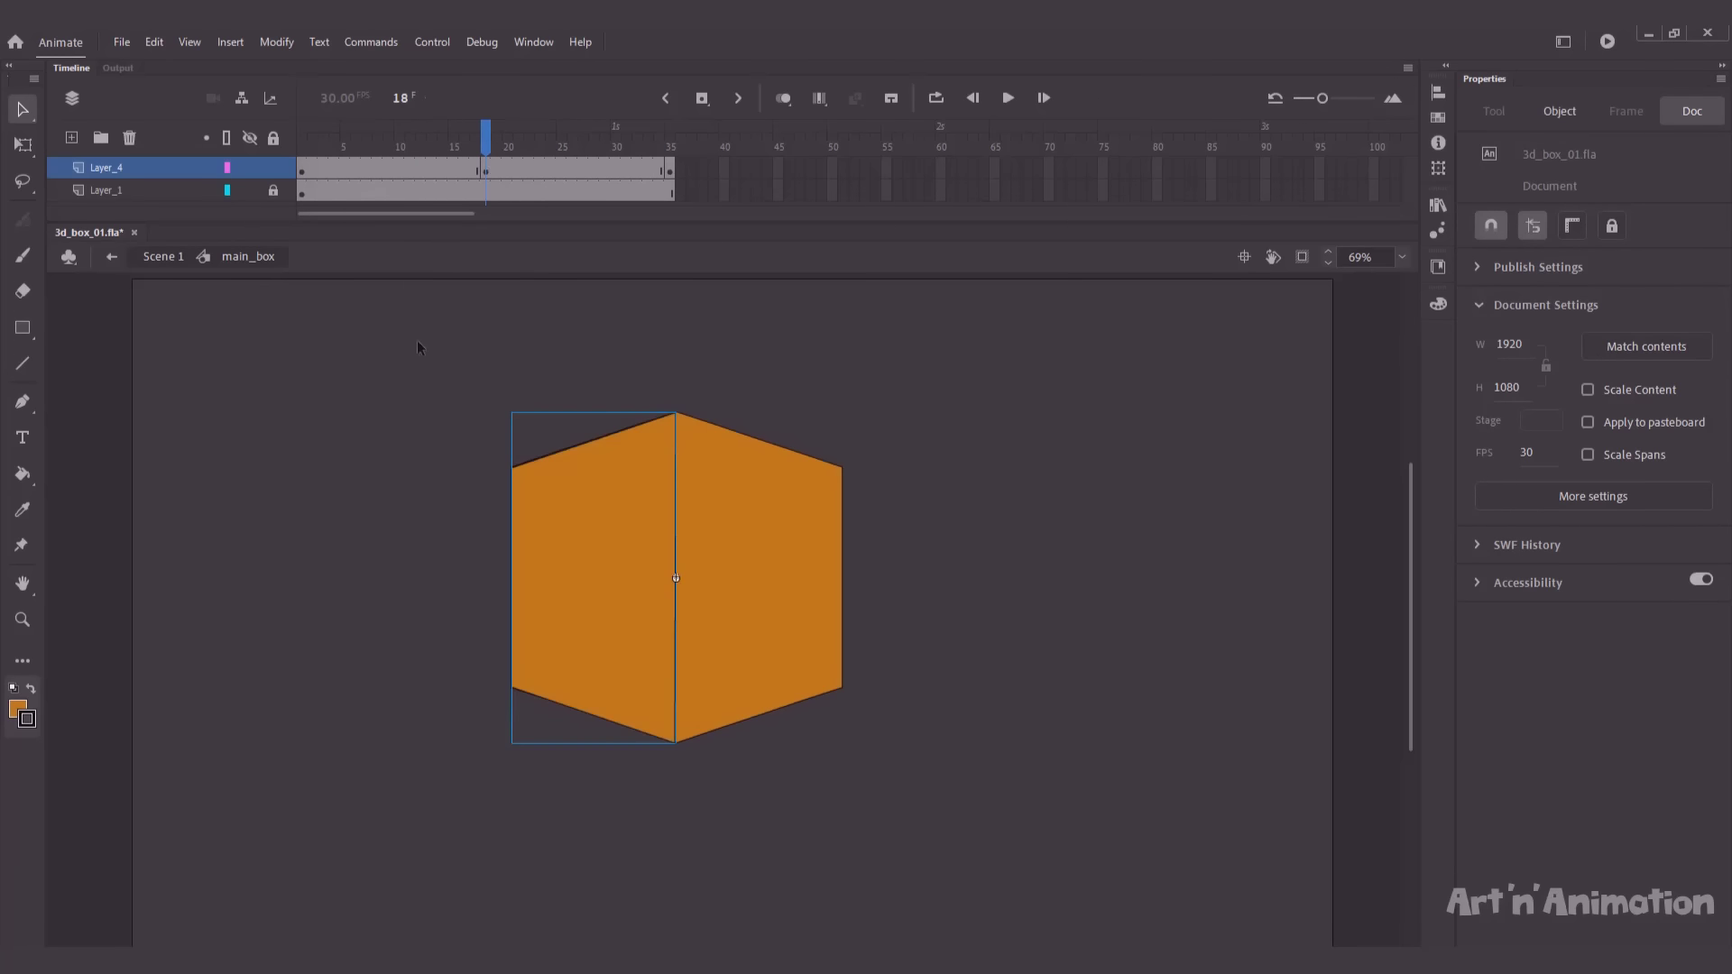
left_click(598, 496)
left_click(1567, 449)
left_click(1499, 538)
left_click_drag(1641, 501, 1583, 502)
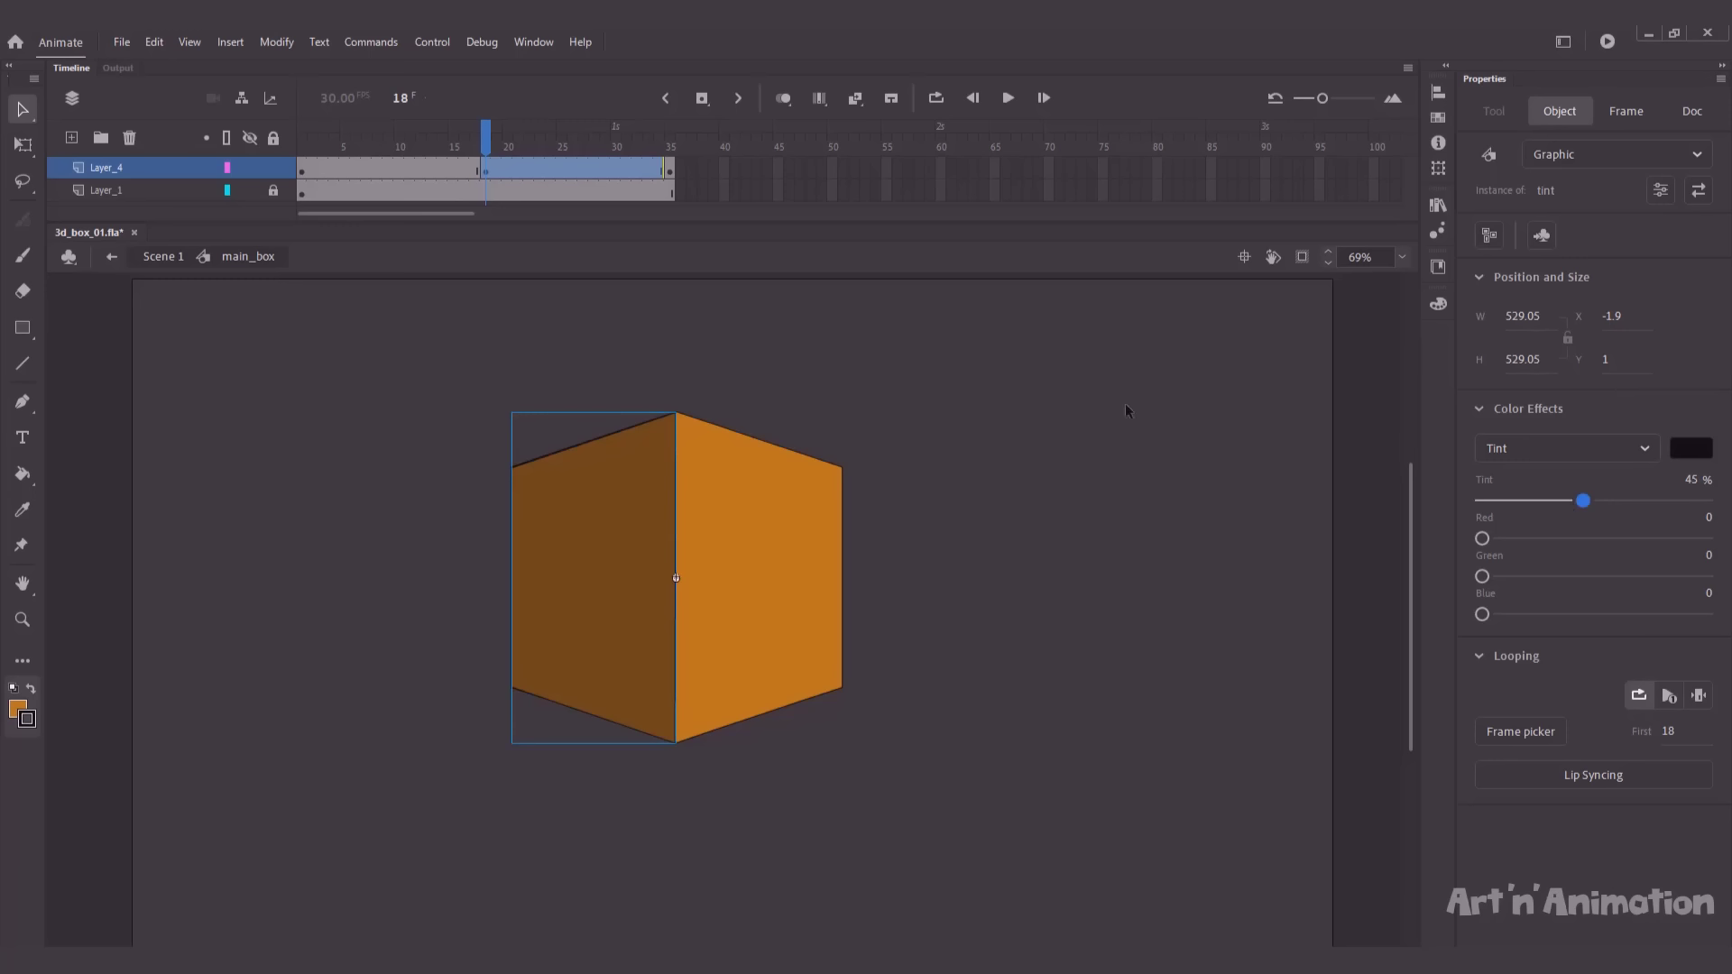
Apply a Tint color effect of 0% to Layer_4's keyframe at frame 35.
left_click(671, 173)
left_click(672, 178)
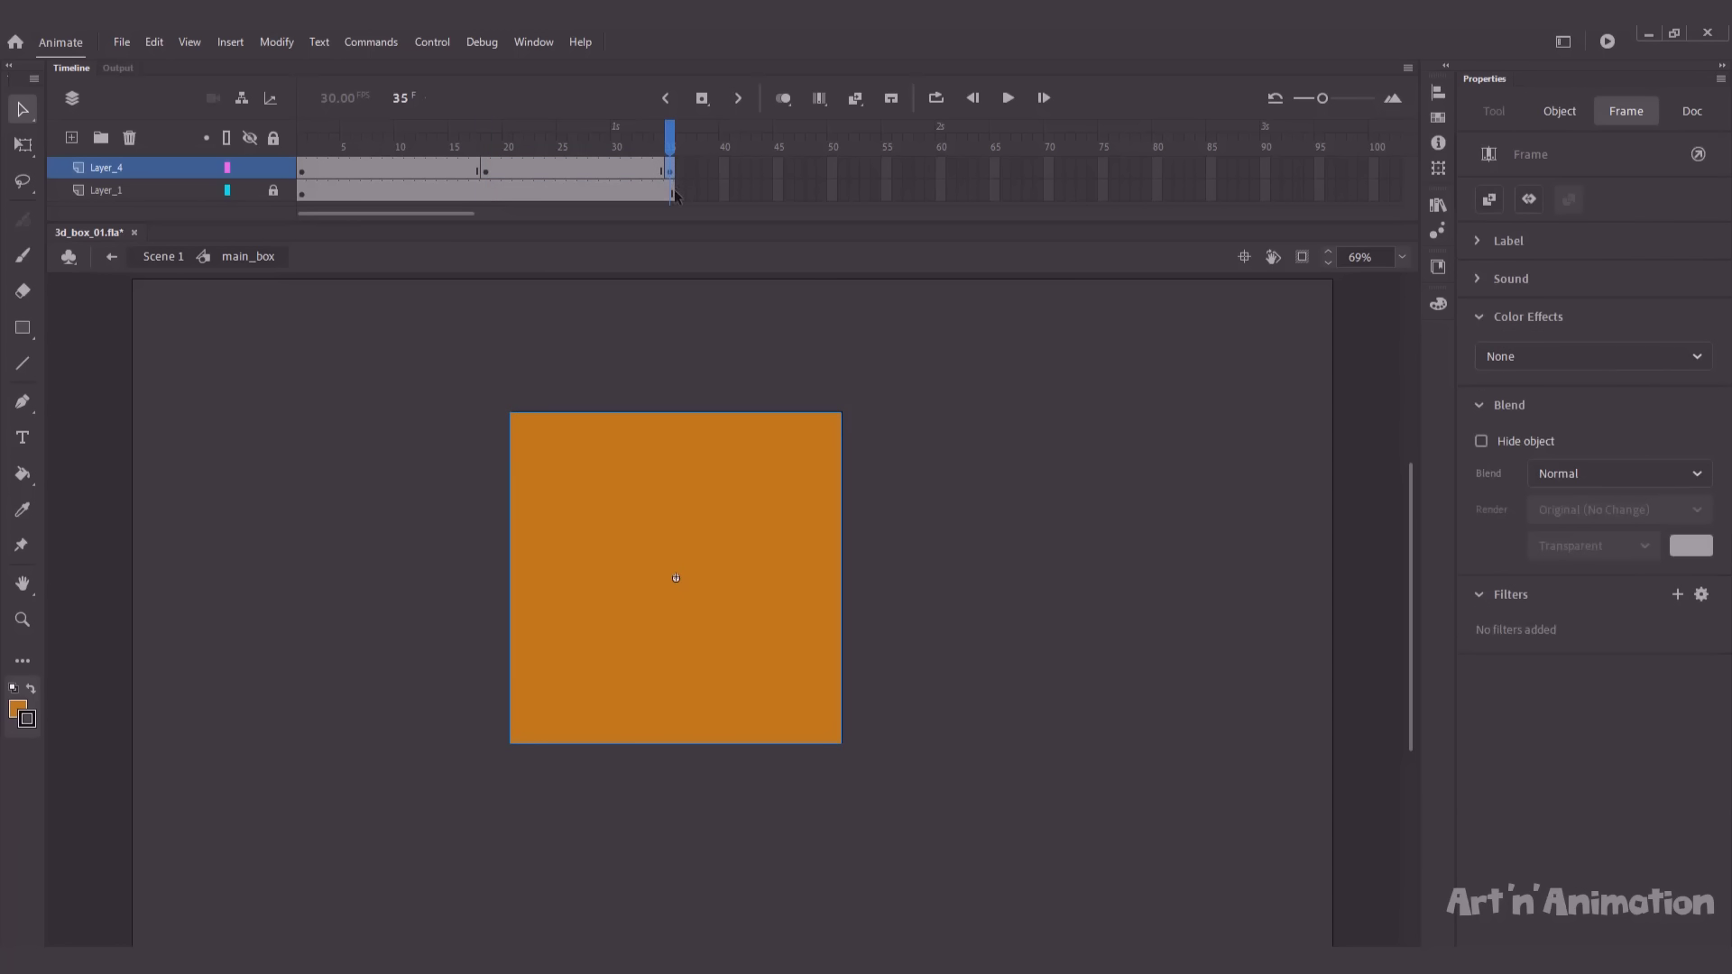
left_click(1548, 359)
left_click(1495, 447)
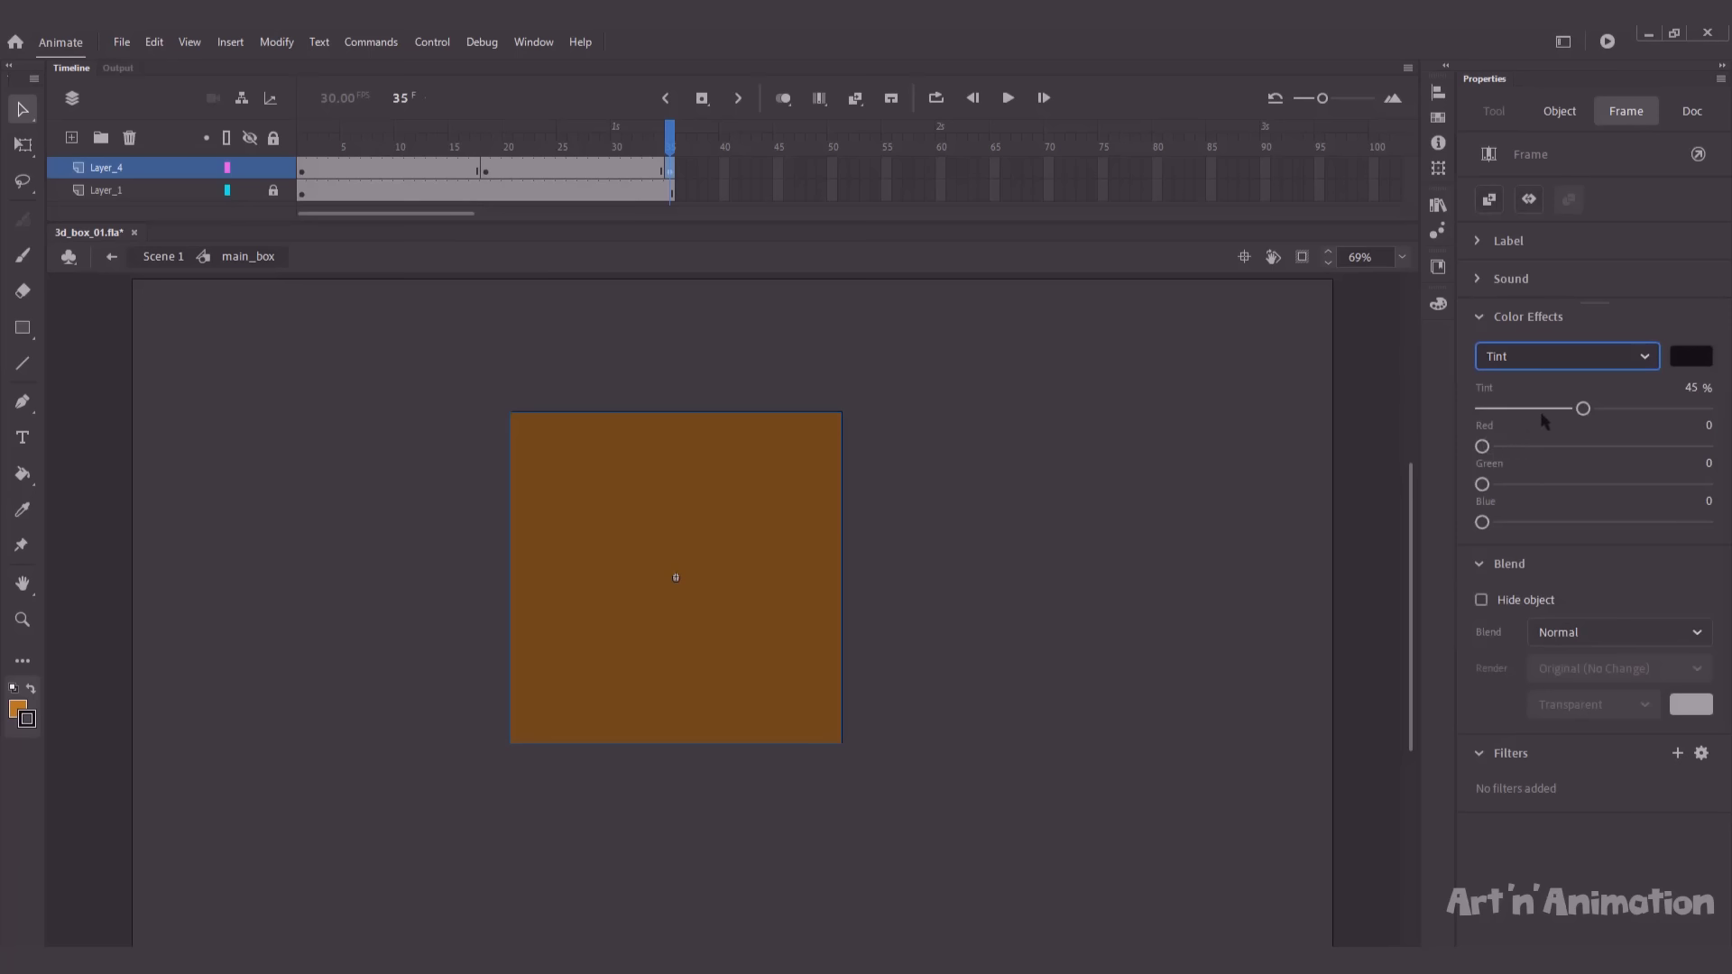
left_click_drag(1582, 409, 1460, 399)
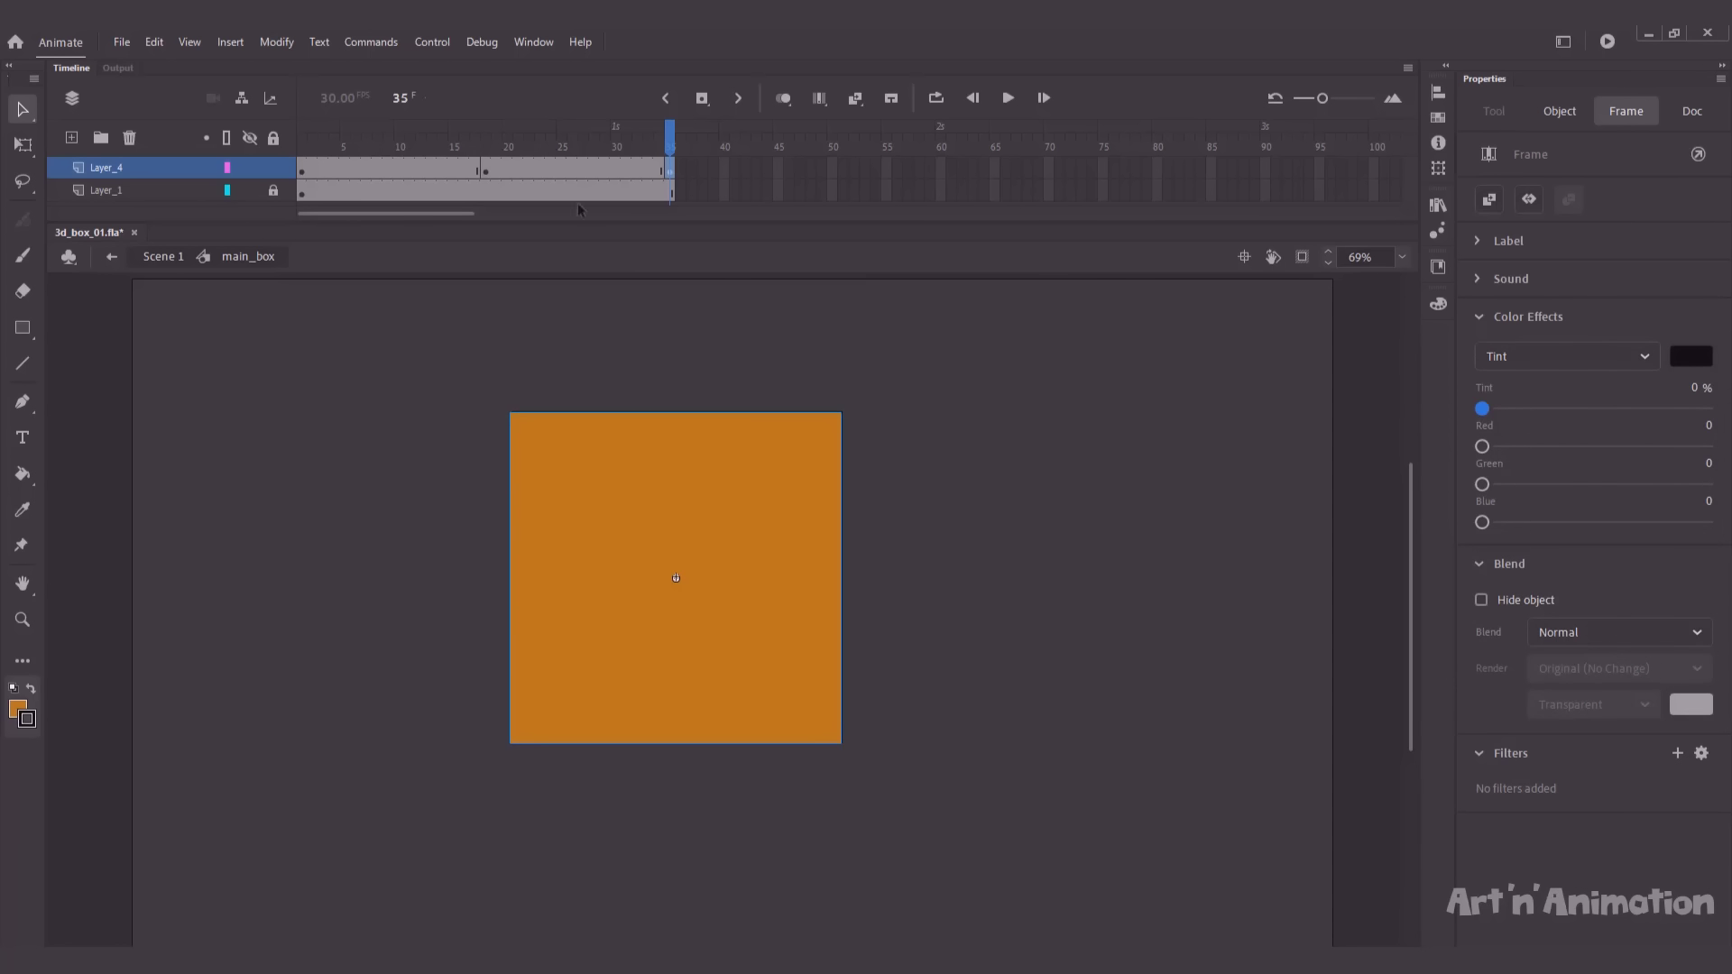
Create classic tweens across both keyframe spans of Layer_4 and preview the shading change around frame 11.
left_click_drag(415, 170, 518, 171)
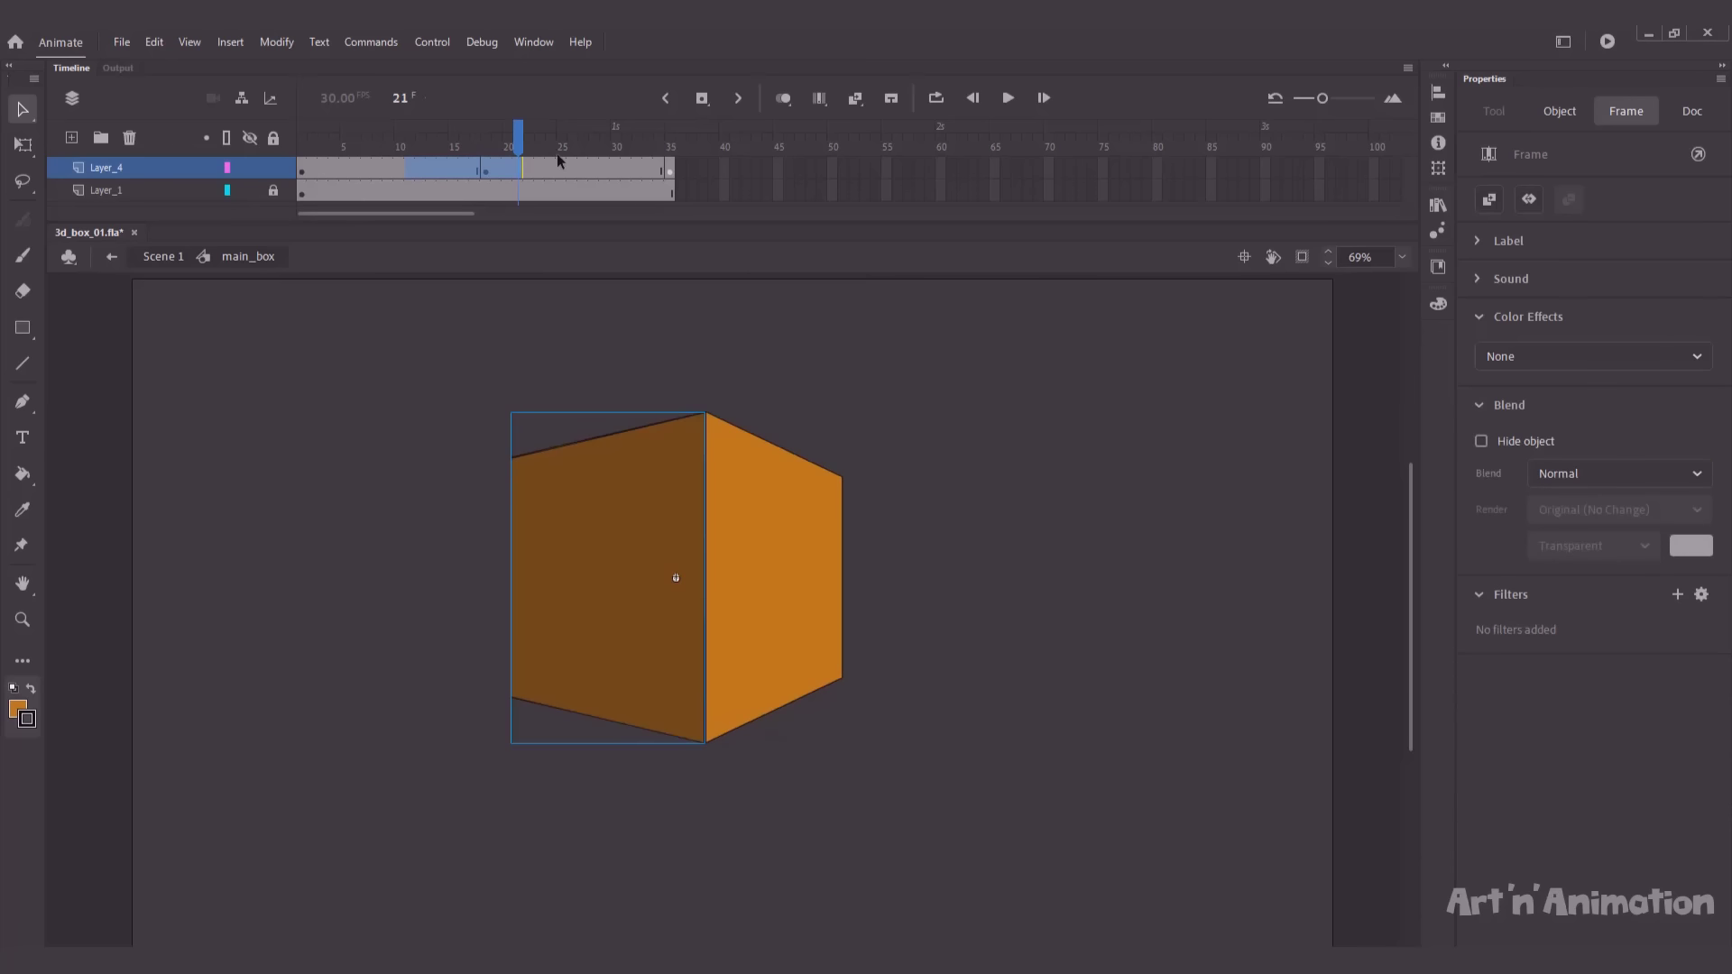
right_click(502, 170)
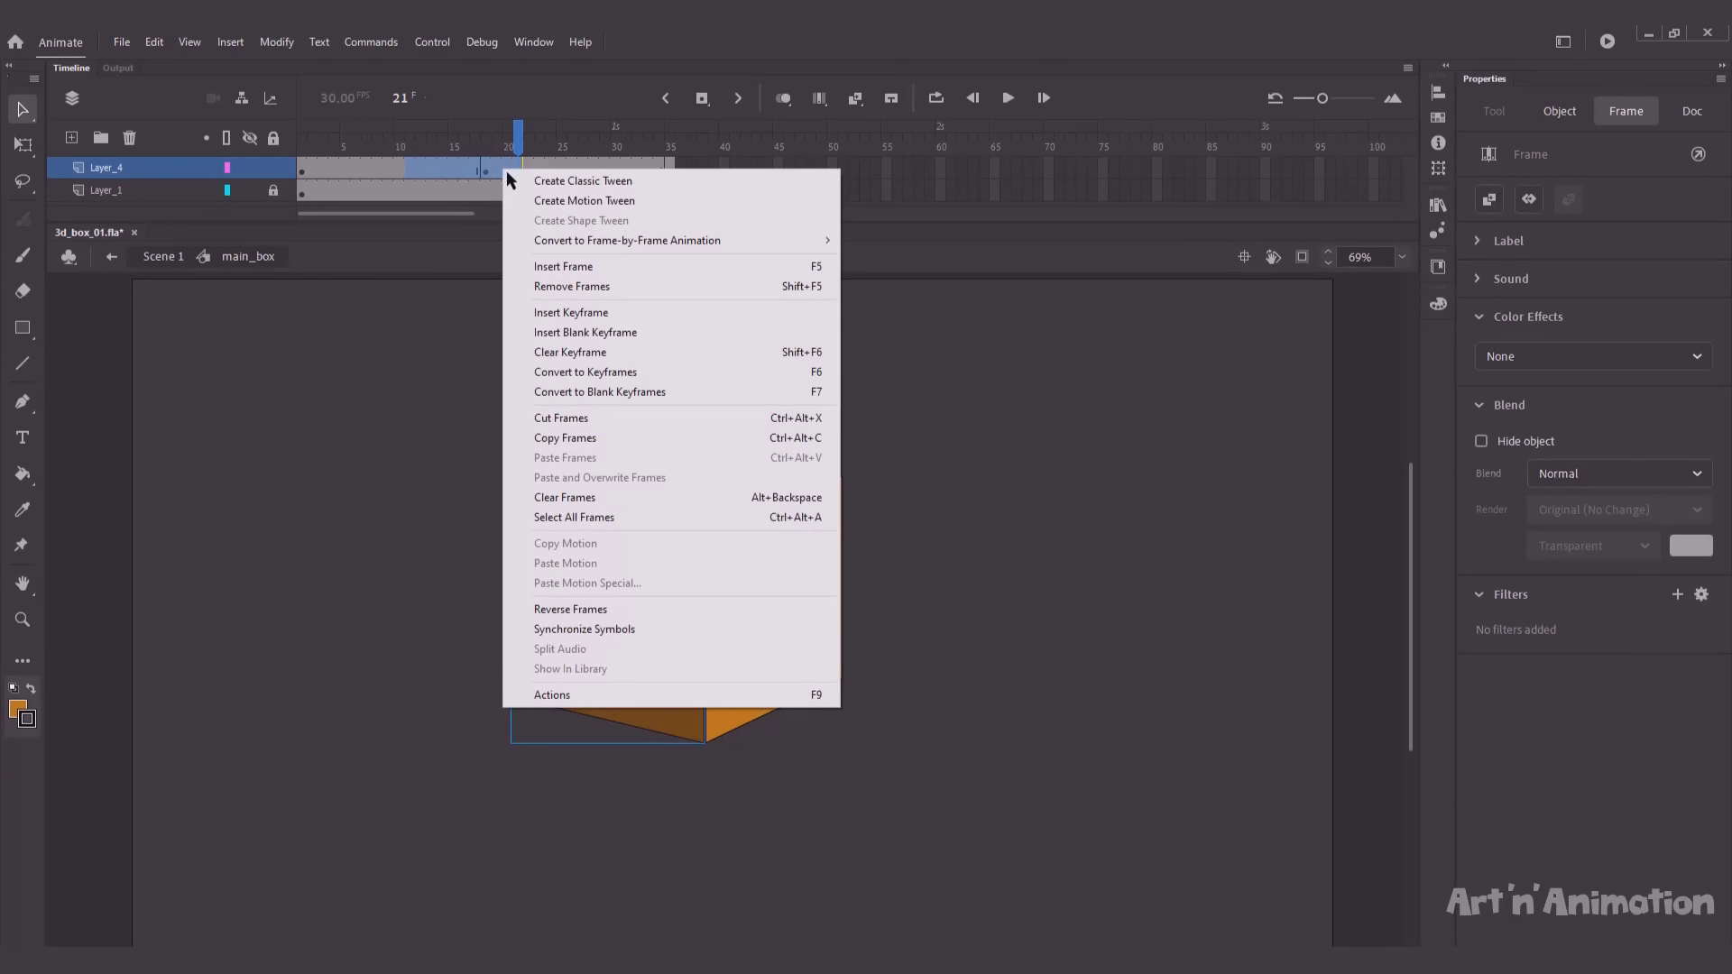
left_click(510, 182)
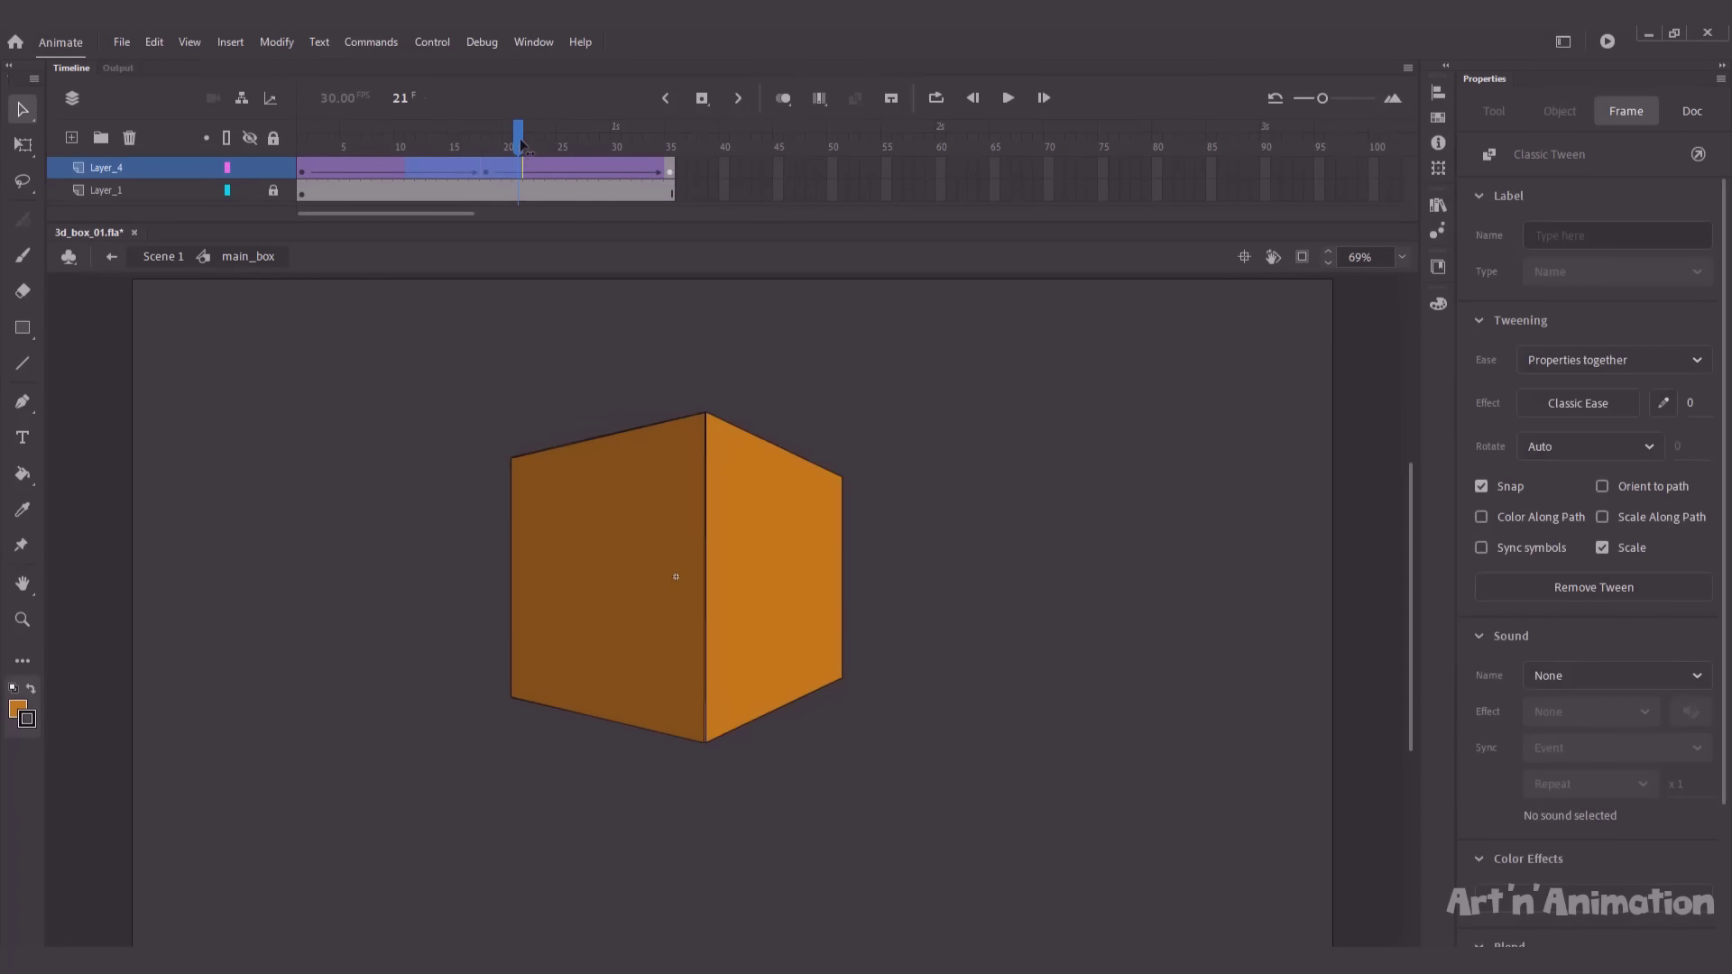
left_click_drag(448, 143, 409, 135)
Return to Scene 1, scrub through the box rotation on the main timeline and test the movie.
left_click(294, 377)
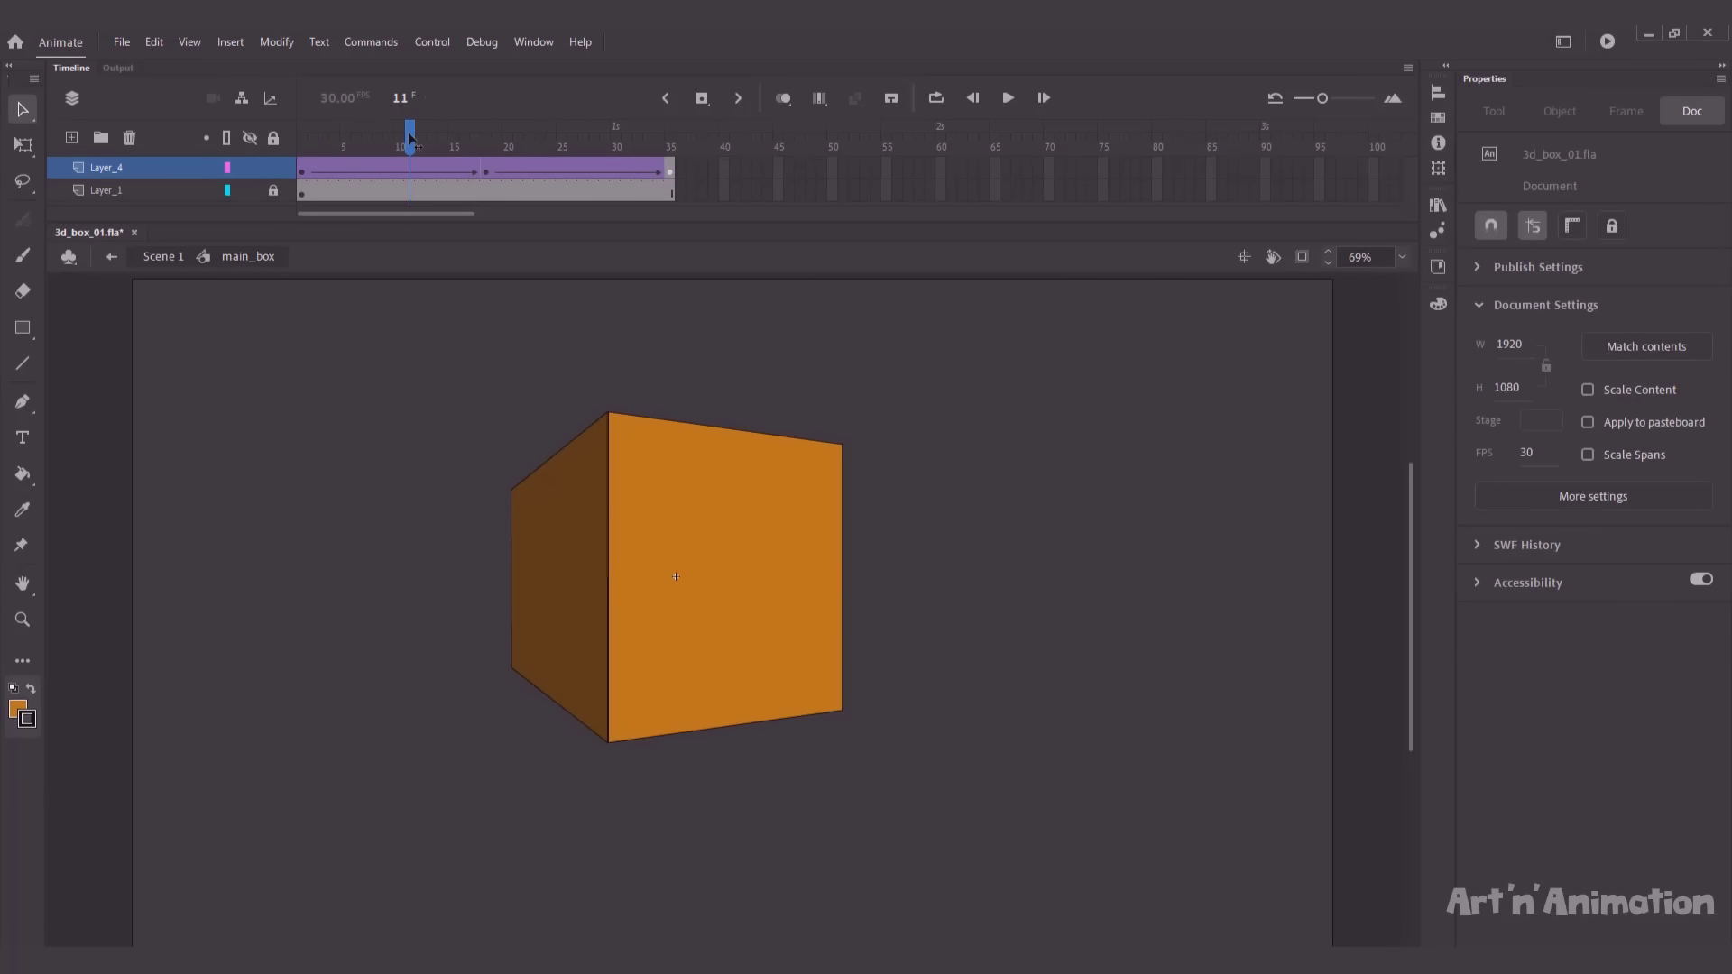
double_click(294, 377)
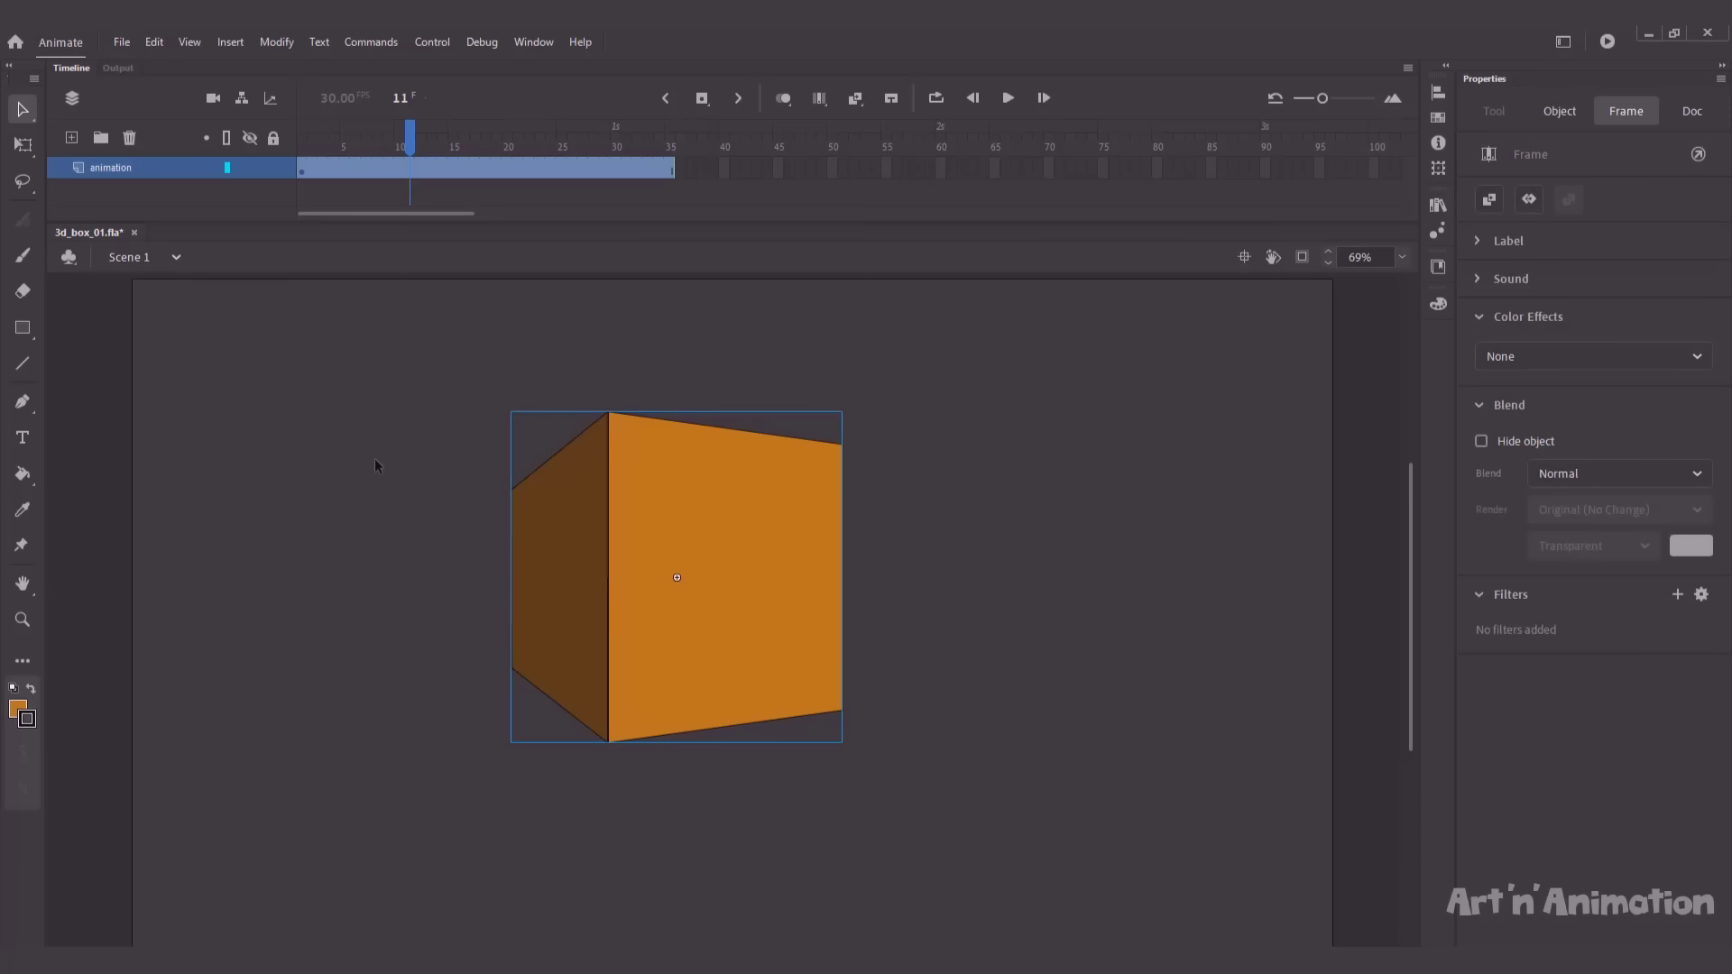
left_click_drag(404, 144, 592, 159)
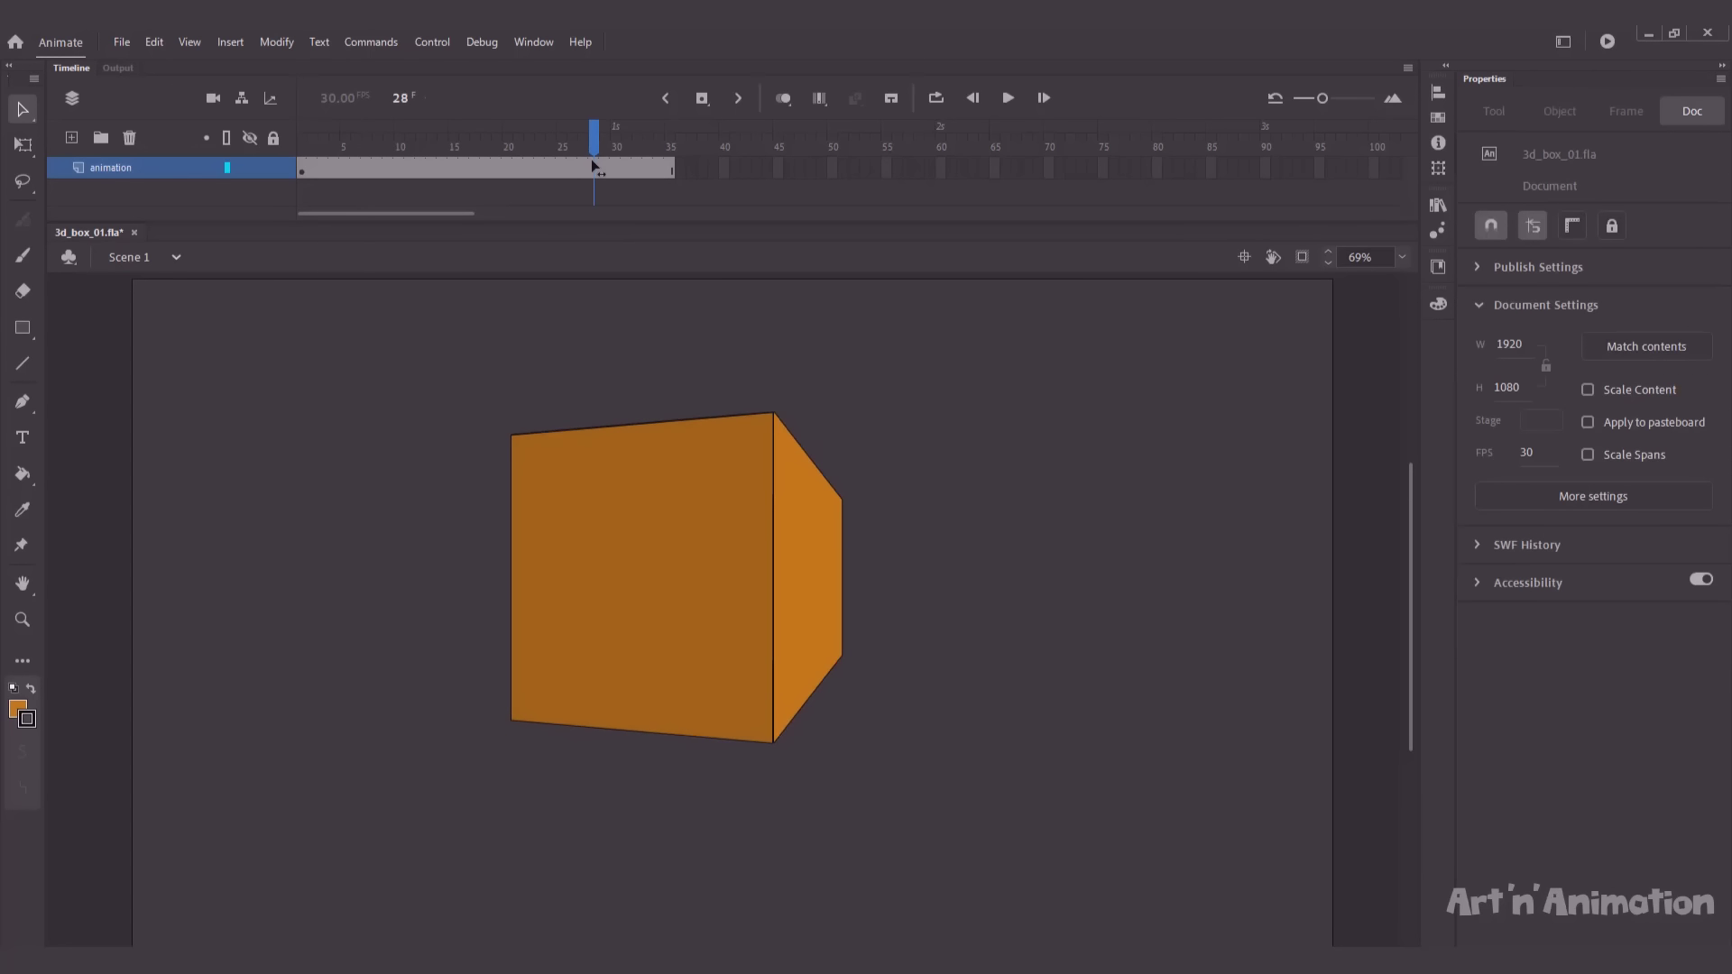
key("ctrl+Return")
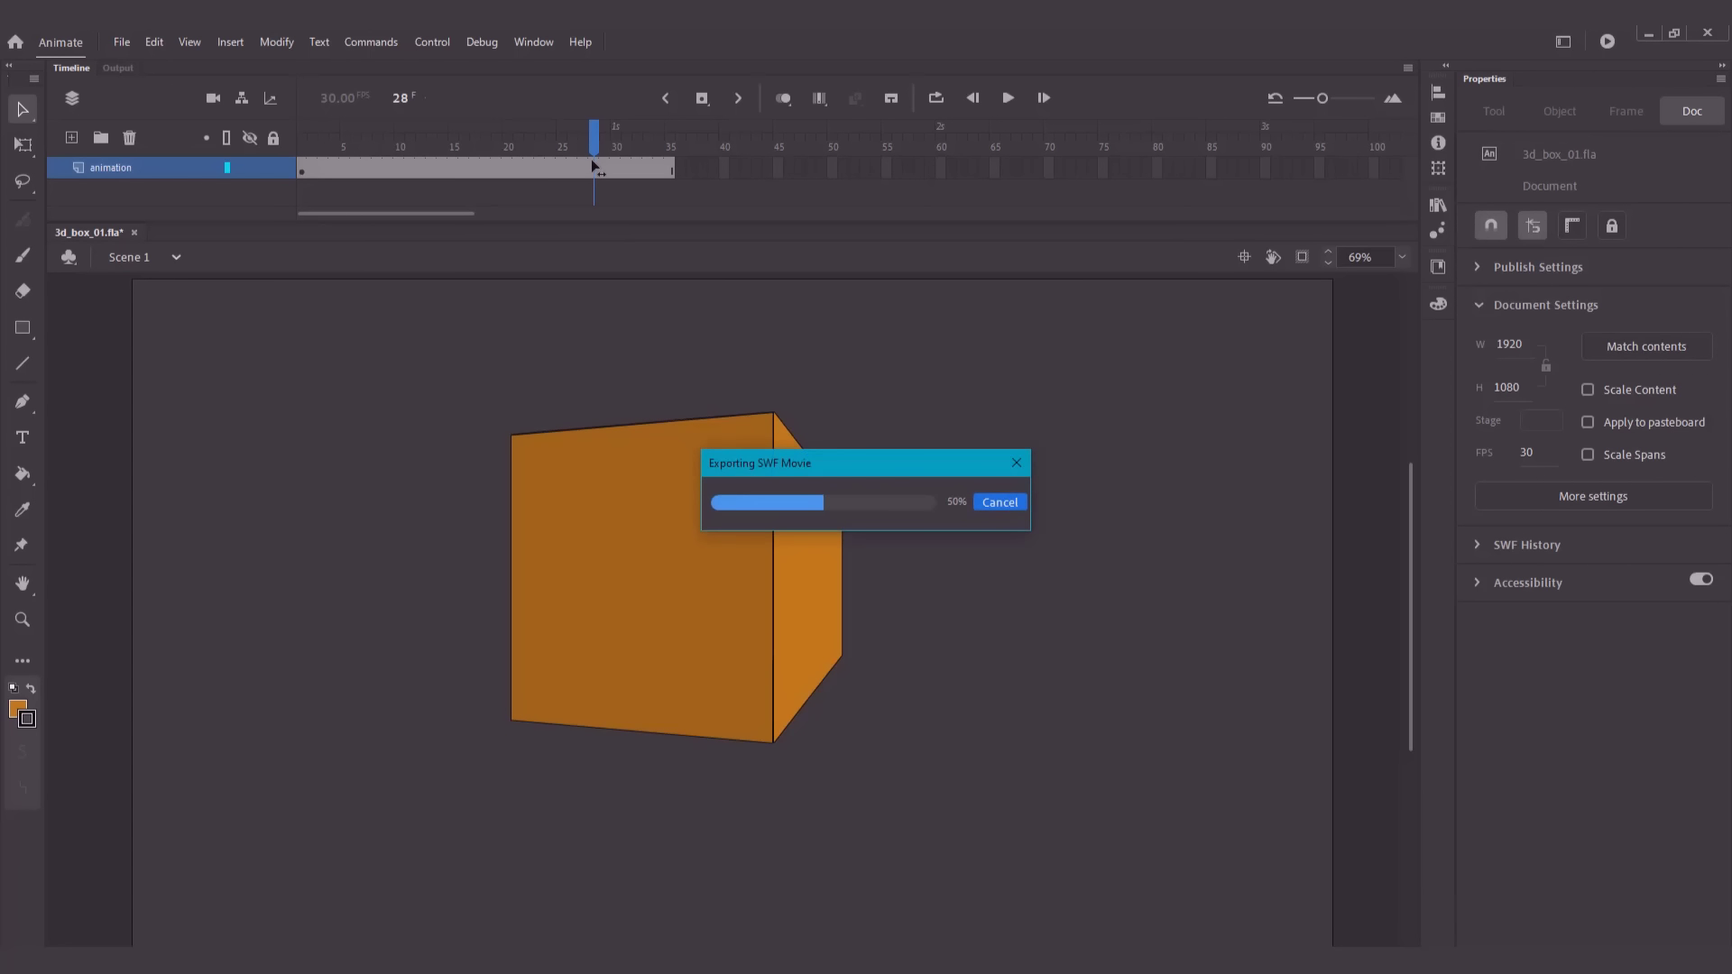